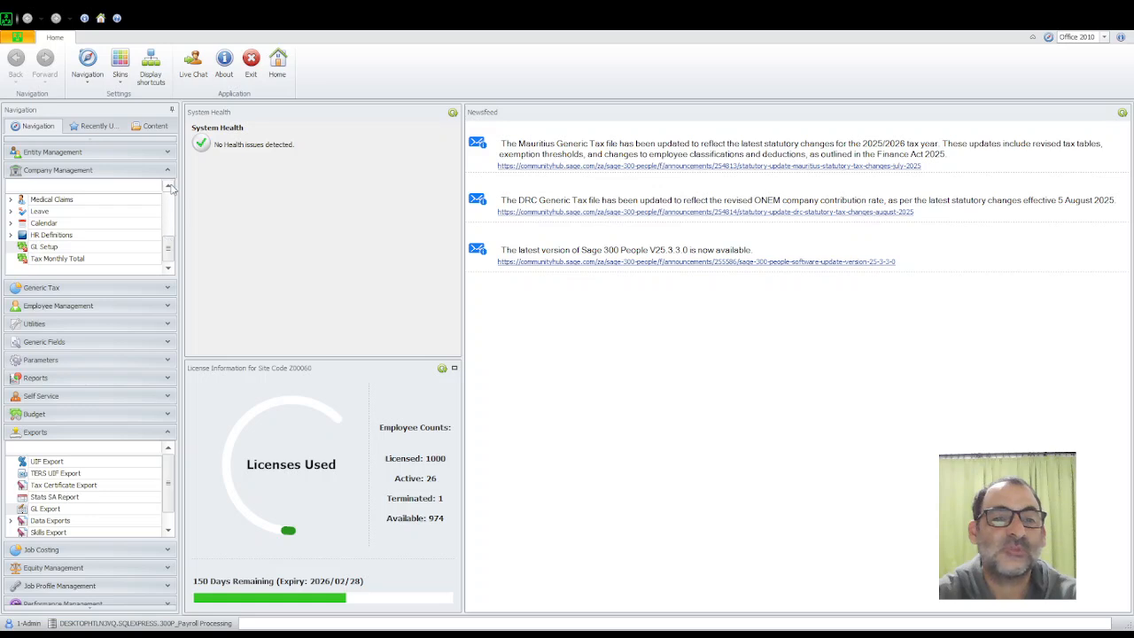
left_click(169, 171)
left_click(168, 324)
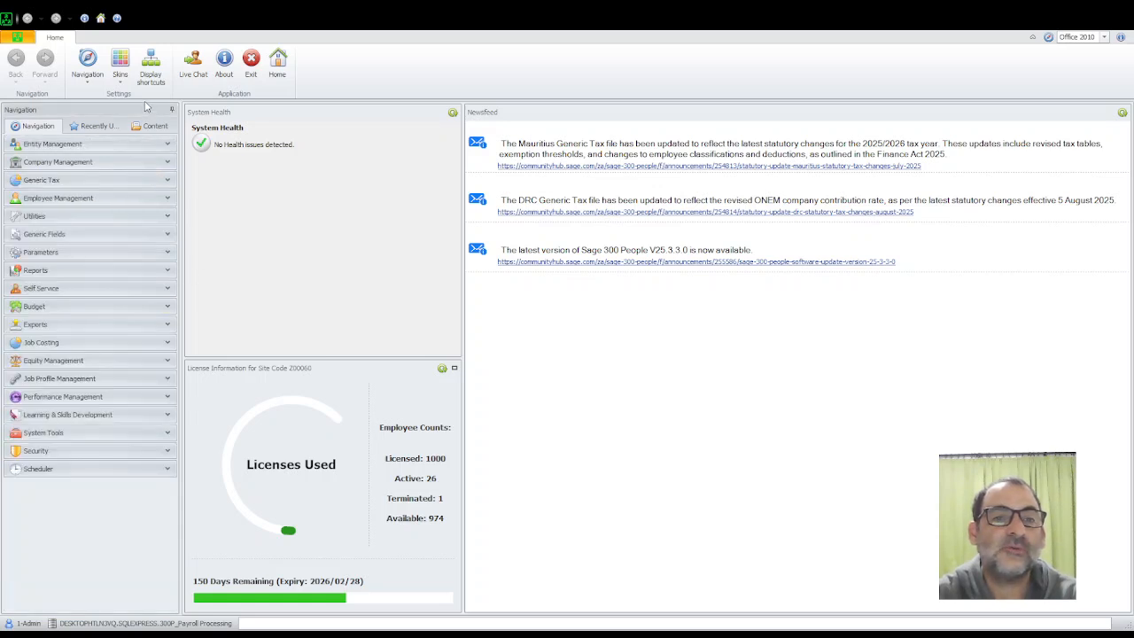
left_click(168, 162)
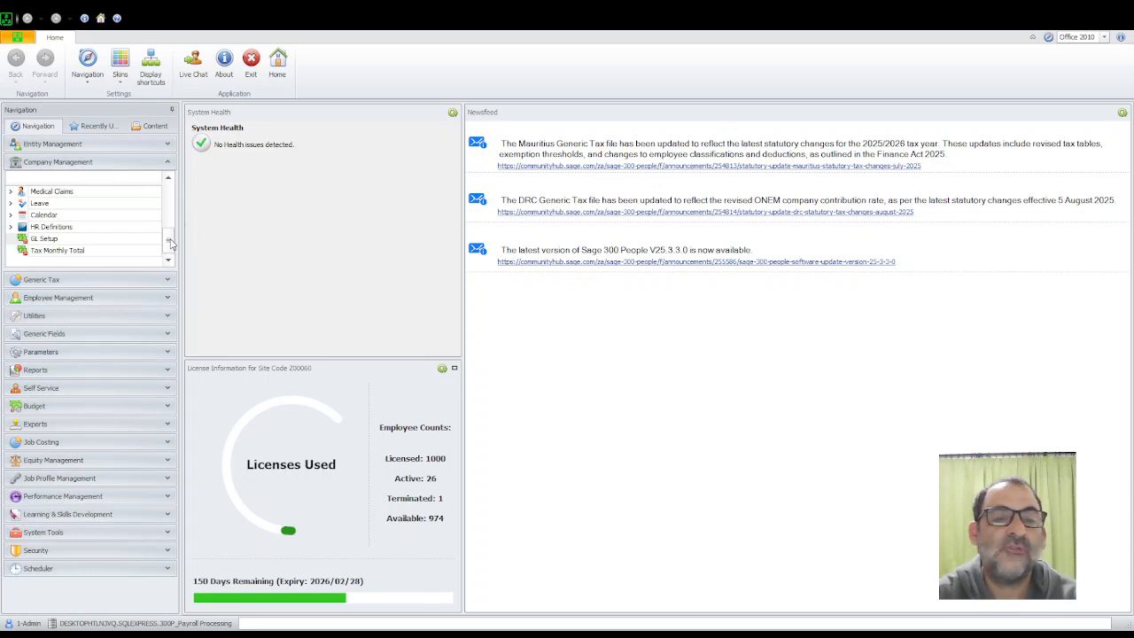
left_click_drag(171, 244, 169, 193)
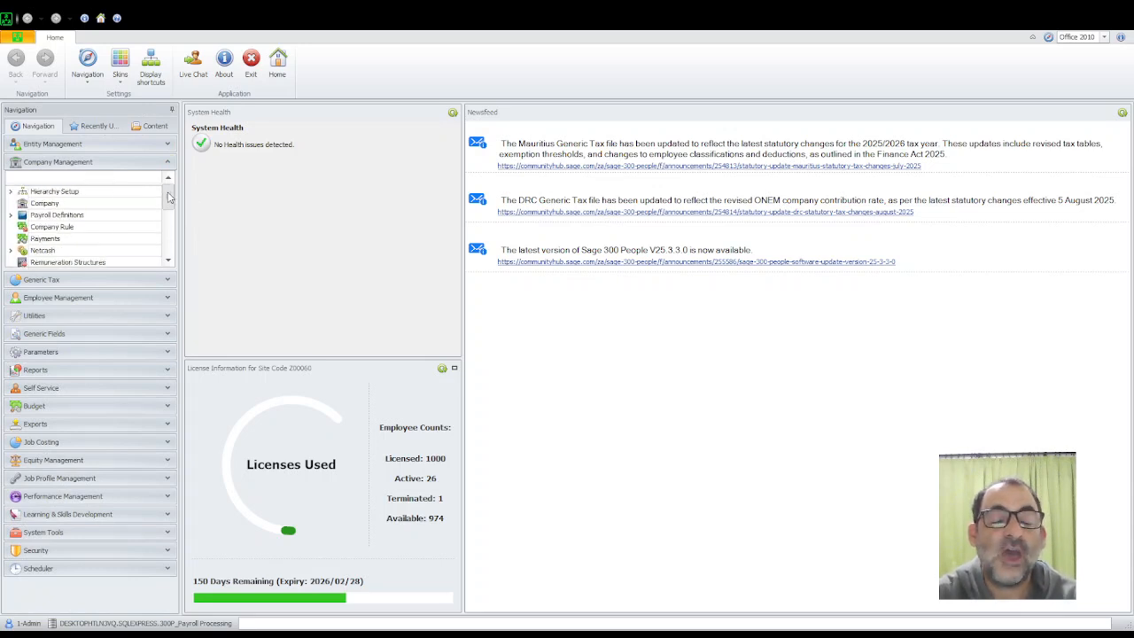
left_click(168, 163)
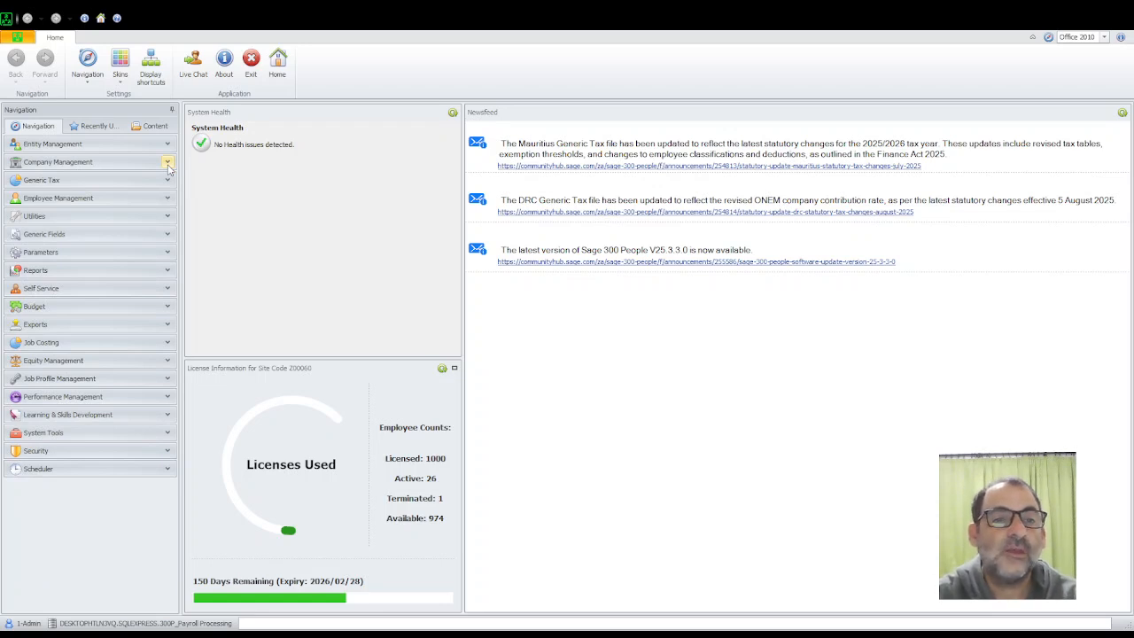
left_click(168, 270)
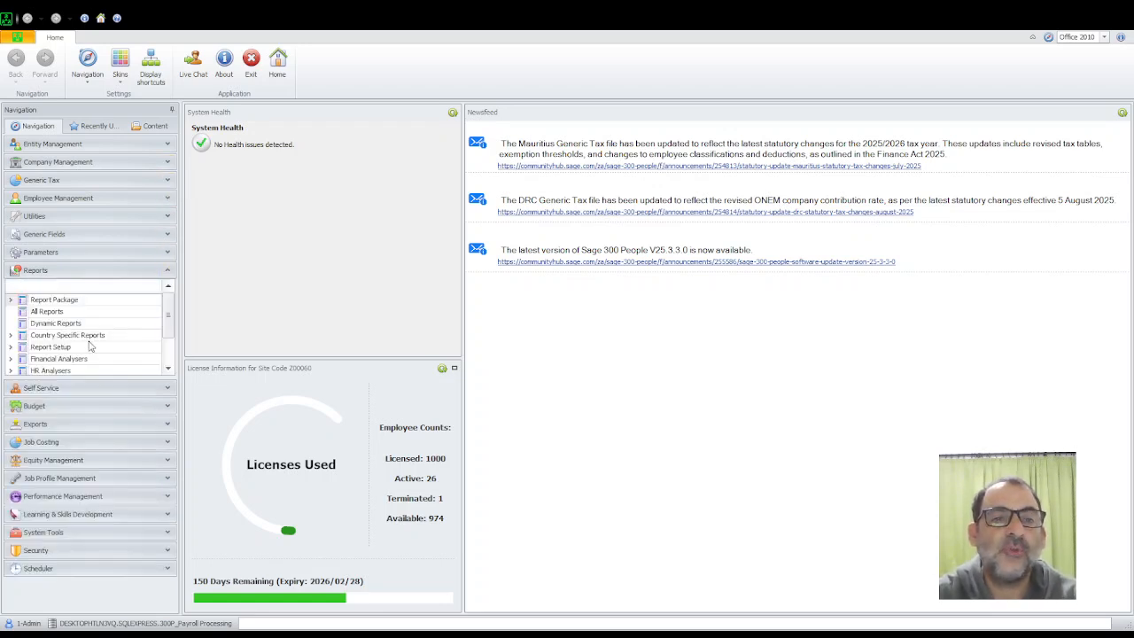
left_click(167, 271)
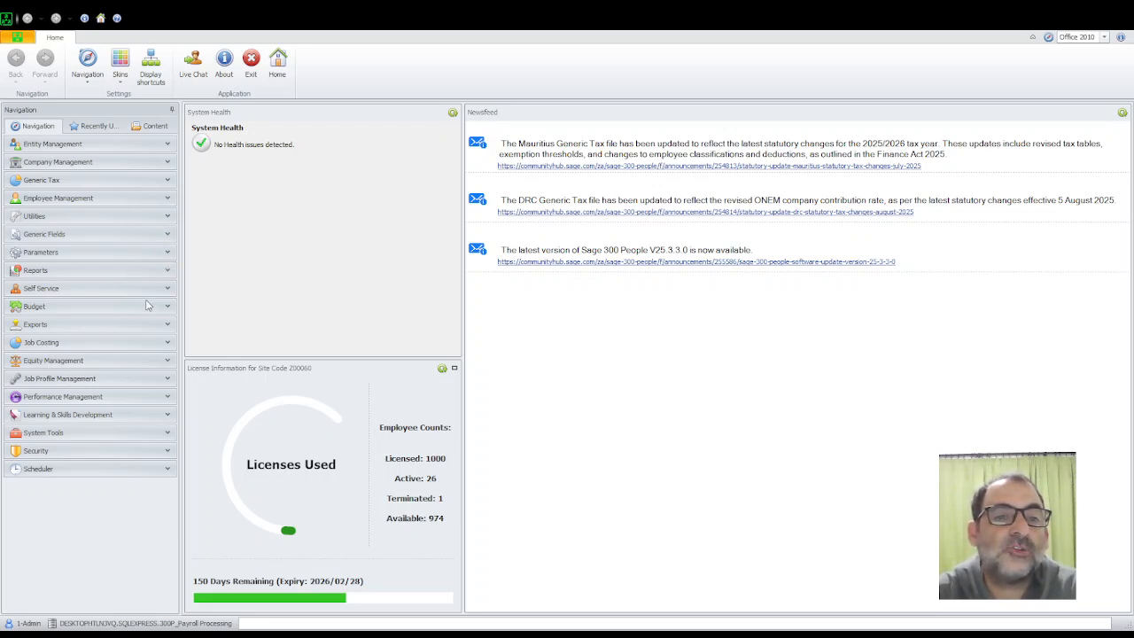
- Open GL Setup under Company Management and create a new GL setup record
left_click(168, 163)
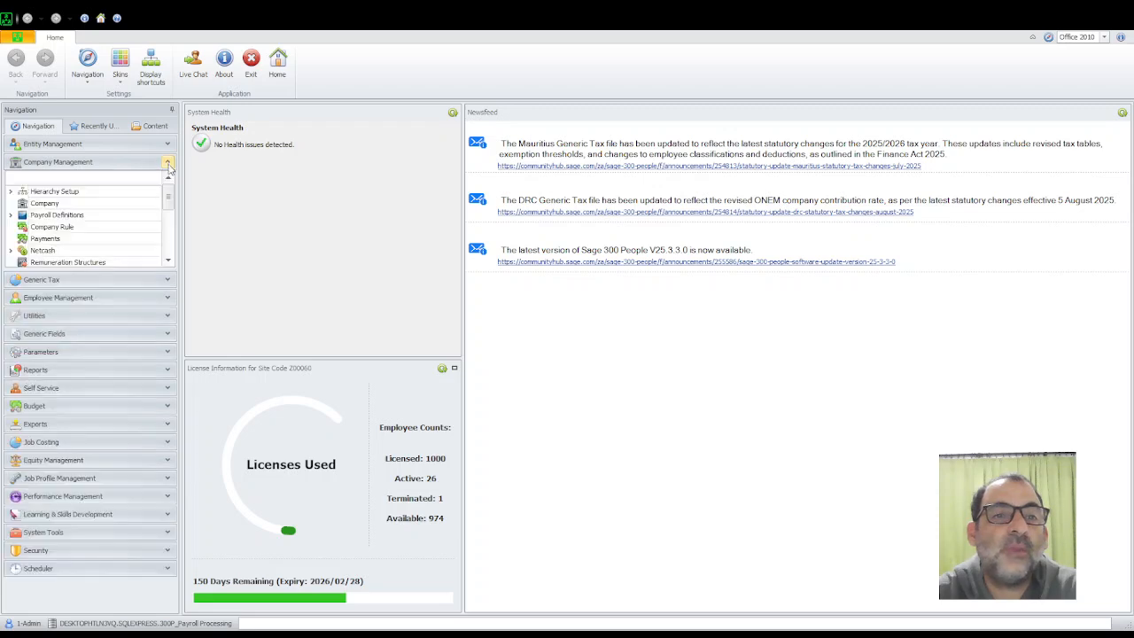
scroll(89, 236, "down", 5)
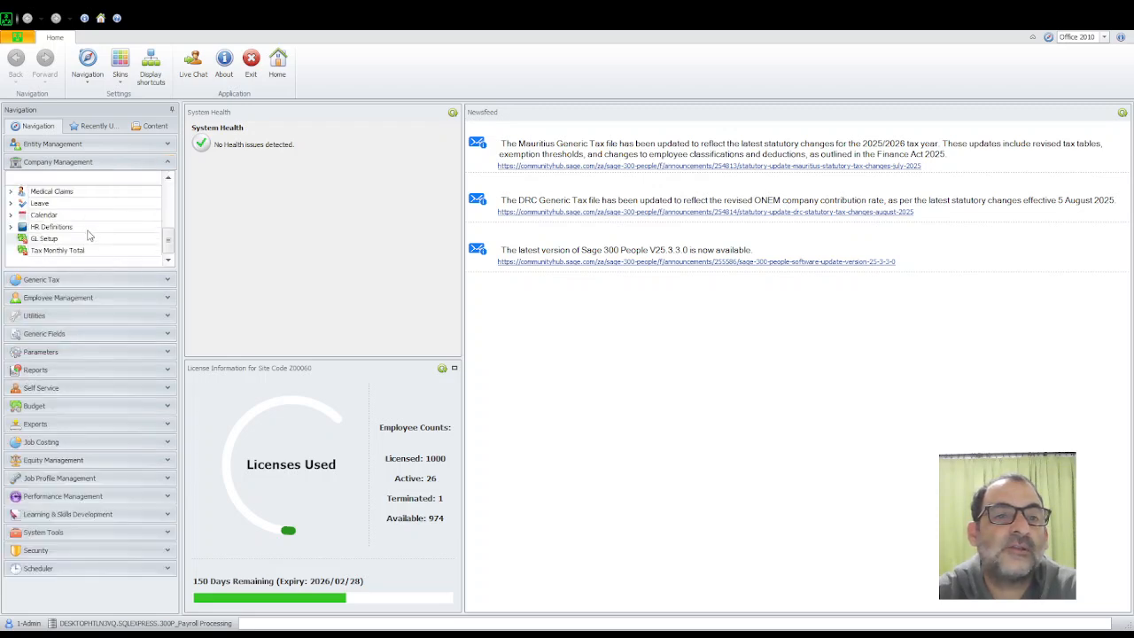
left_click(43, 240)
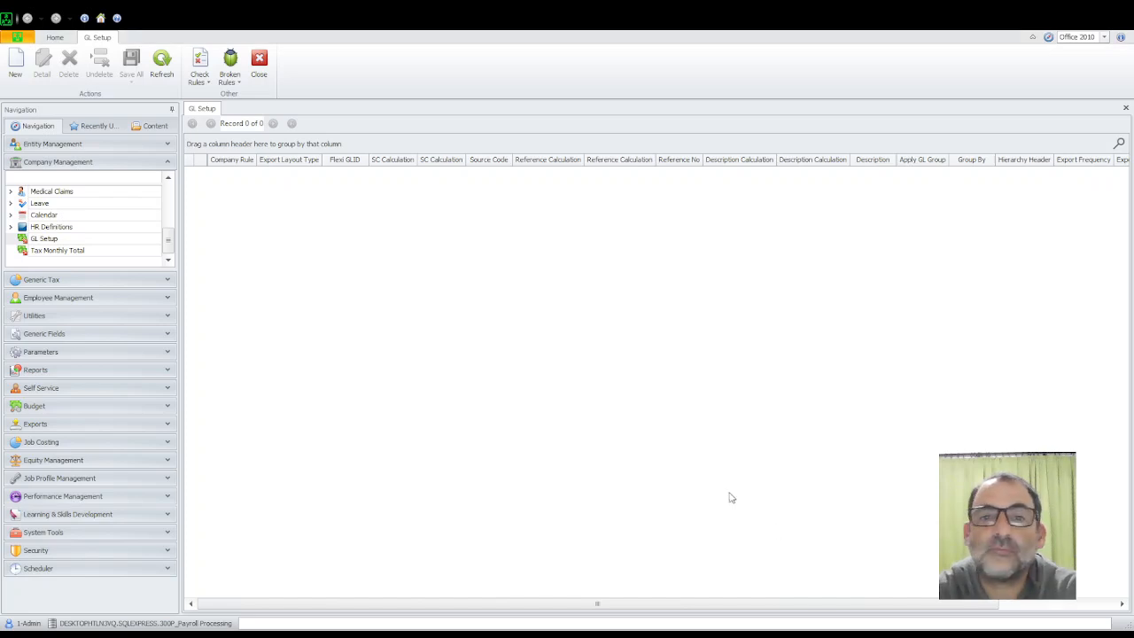
left_click(15, 64)
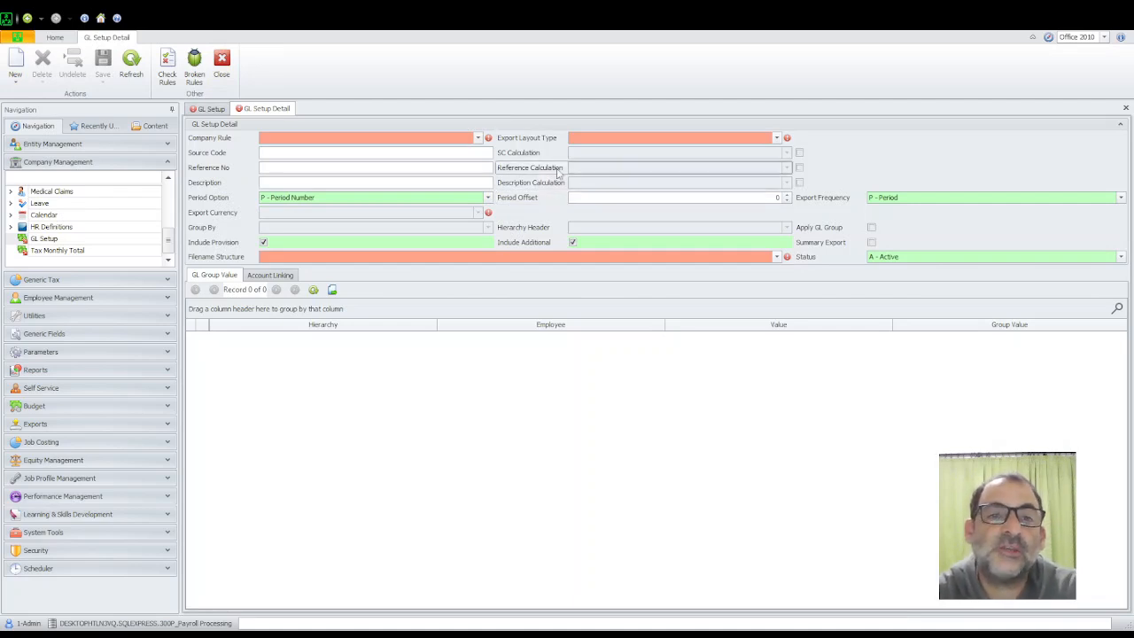
- Set the company rule to P_MONTH - Purple Monthly and the export layout type to VIP - VIP Standard Layout
left_click(478, 138)
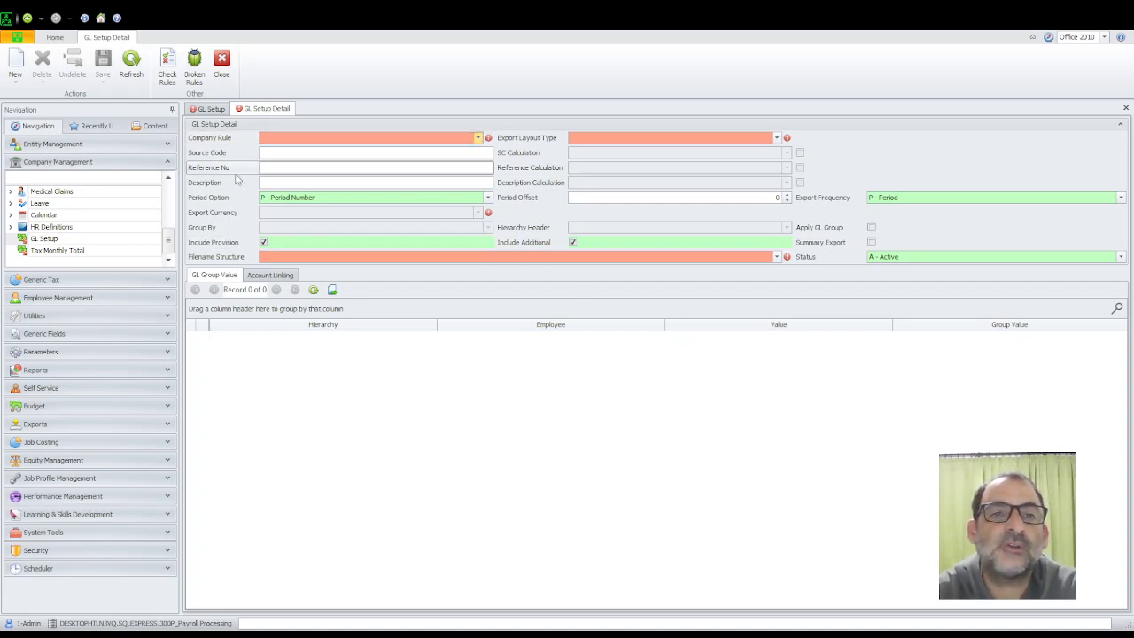
left_click(302, 167)
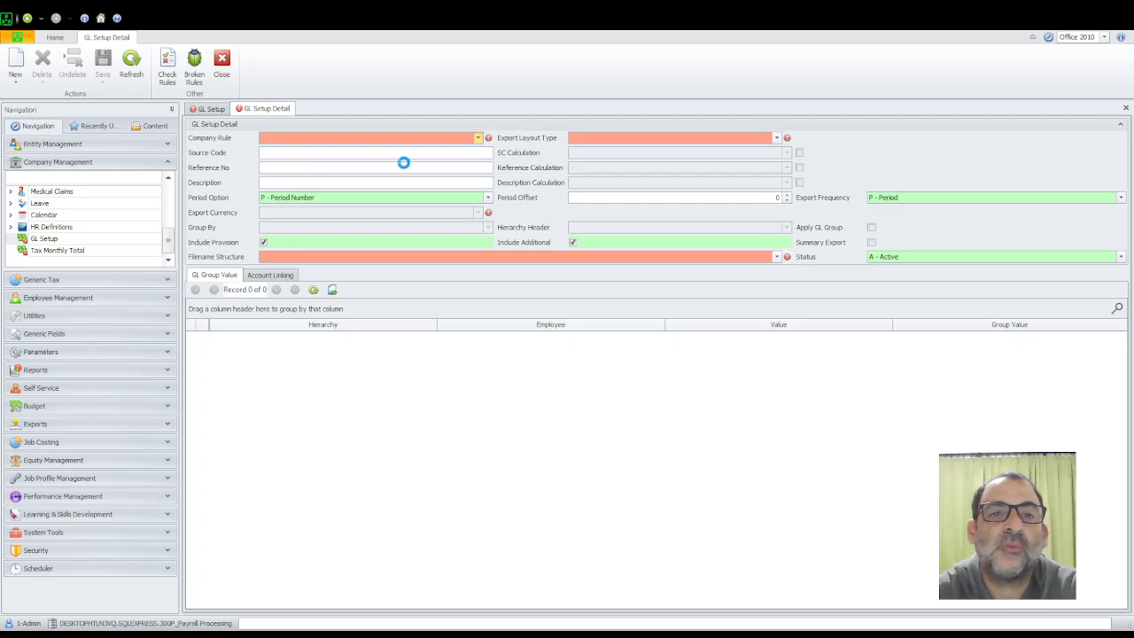
left_click(785, 139)
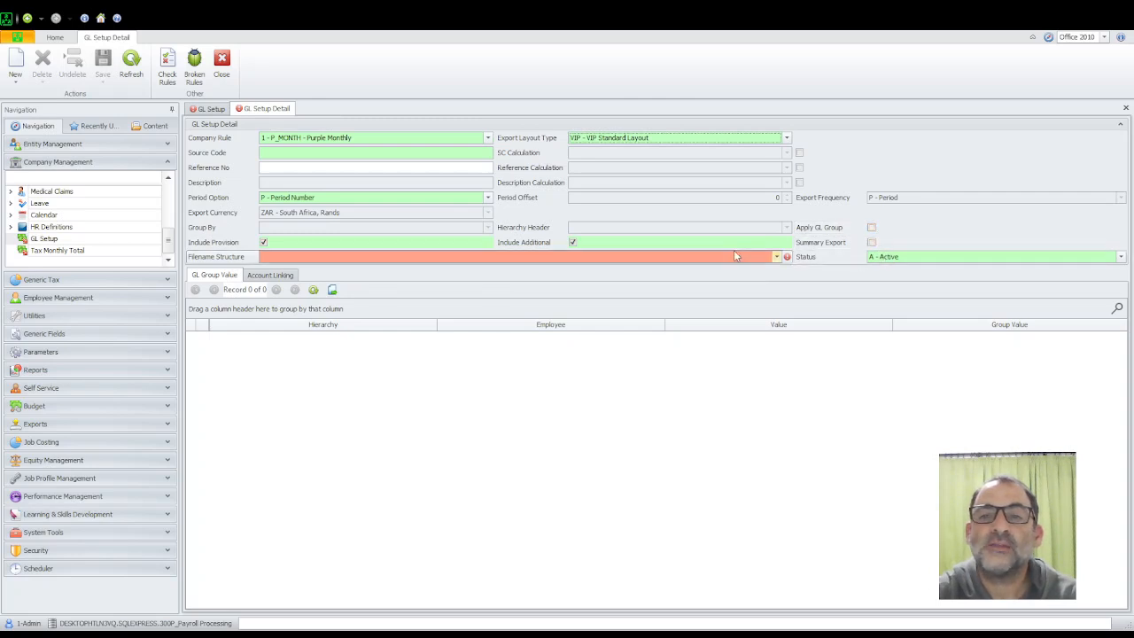
- Enable Summary Export, set the filename structure to DEF - Default ('Filename.ext'), and save the GL setup record
left_click(872, 242)
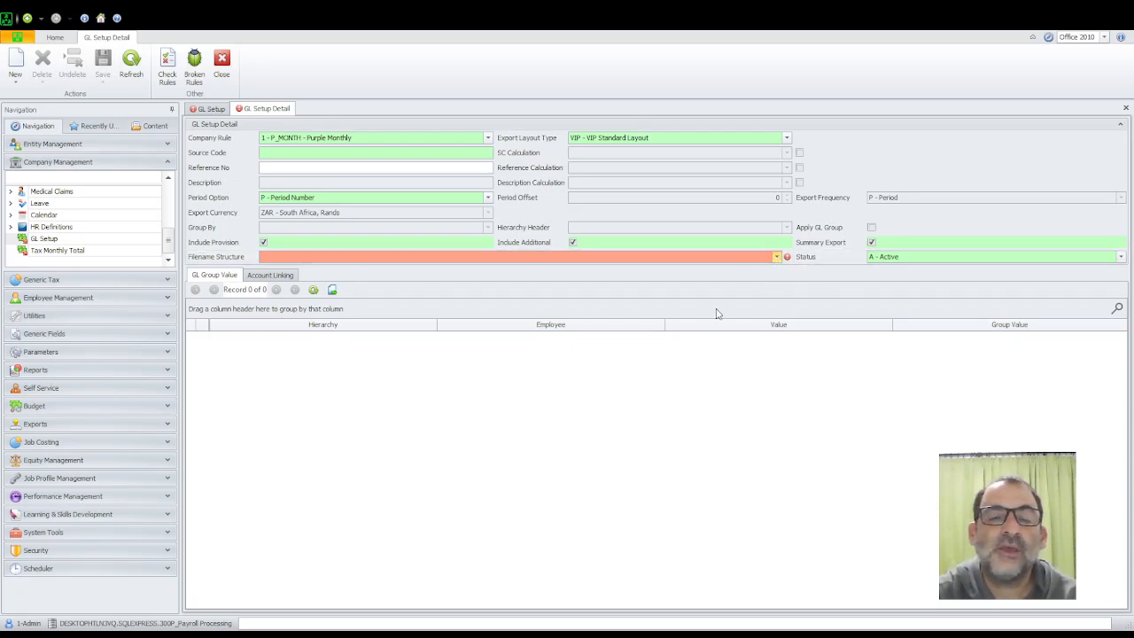
left_click(572, 288)
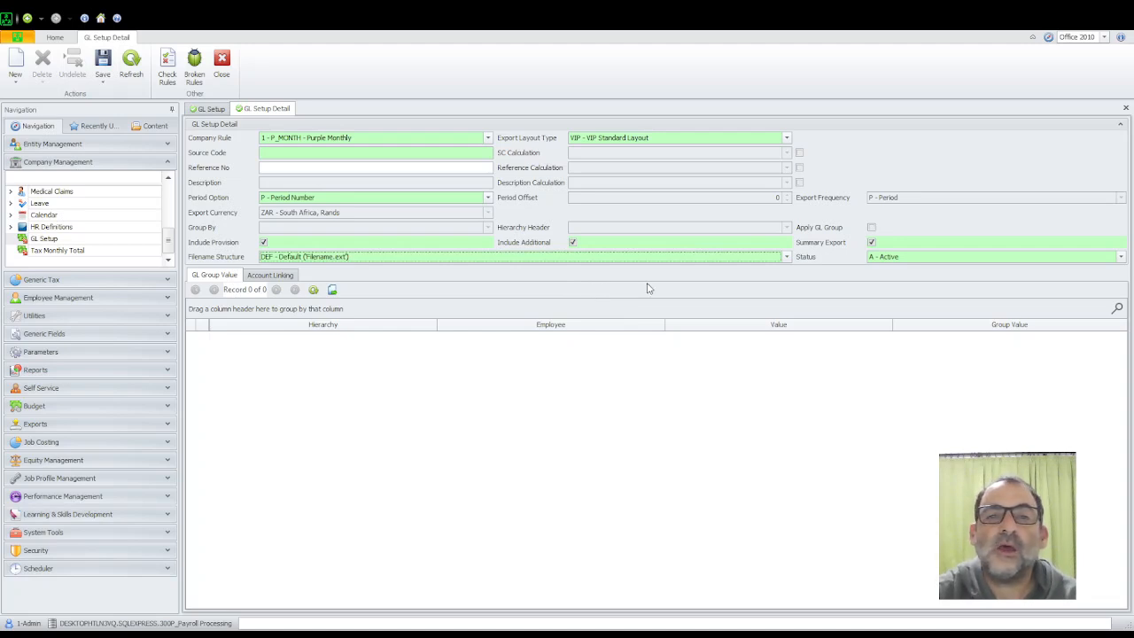
left_click(103, 62)
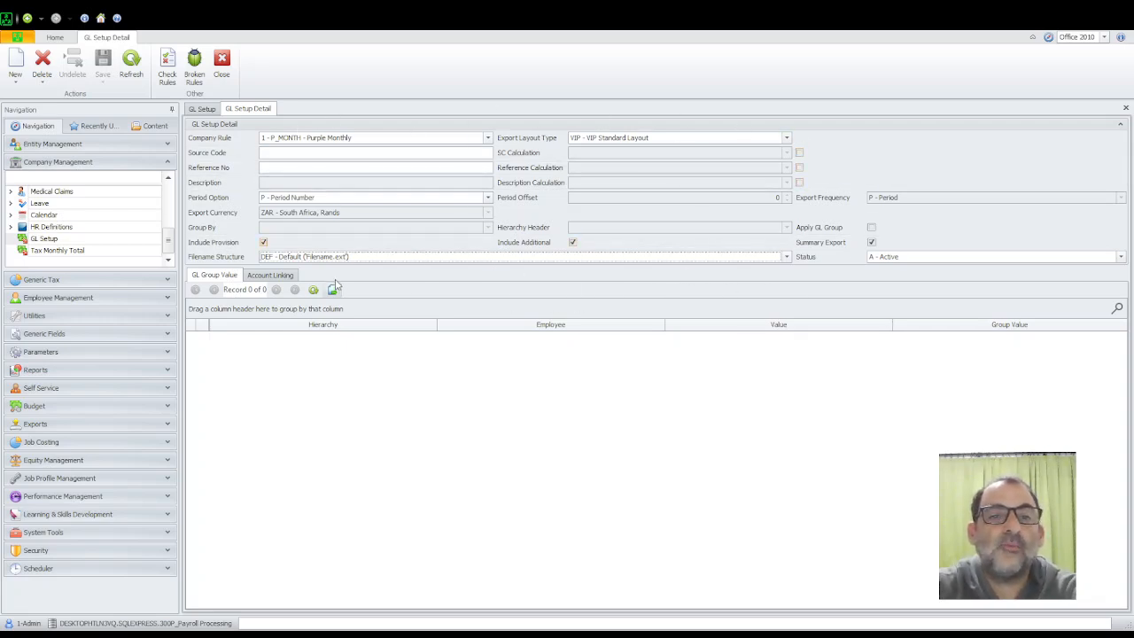
- Refresh the account linking for the saved GL setup and review the listed payroll definitions
left_click(286, 280)
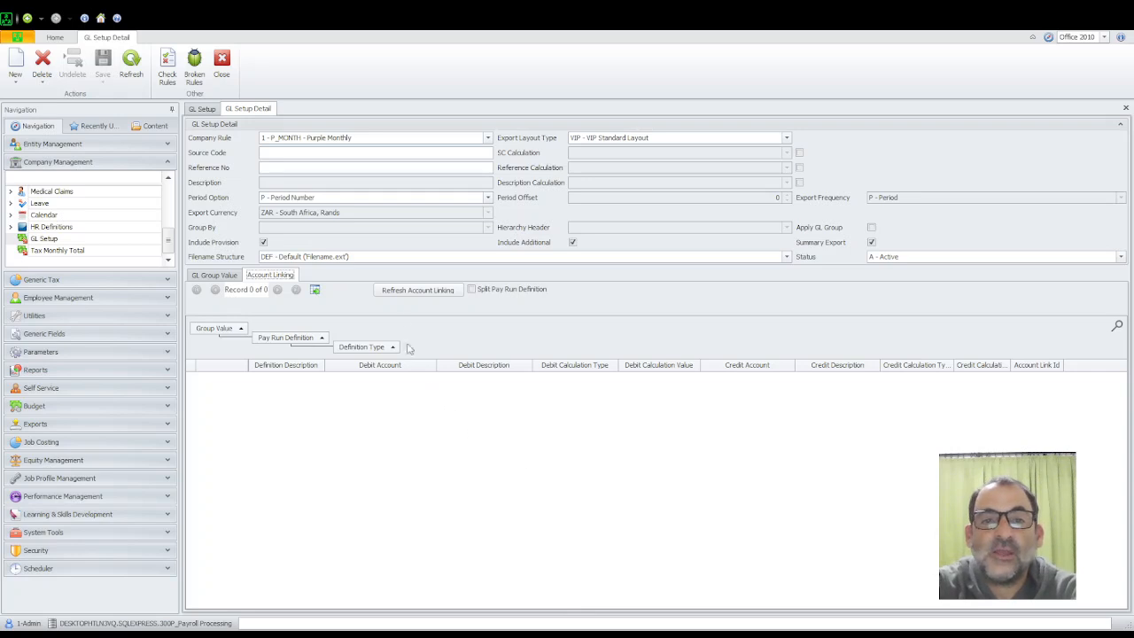
left_click(426, 298)
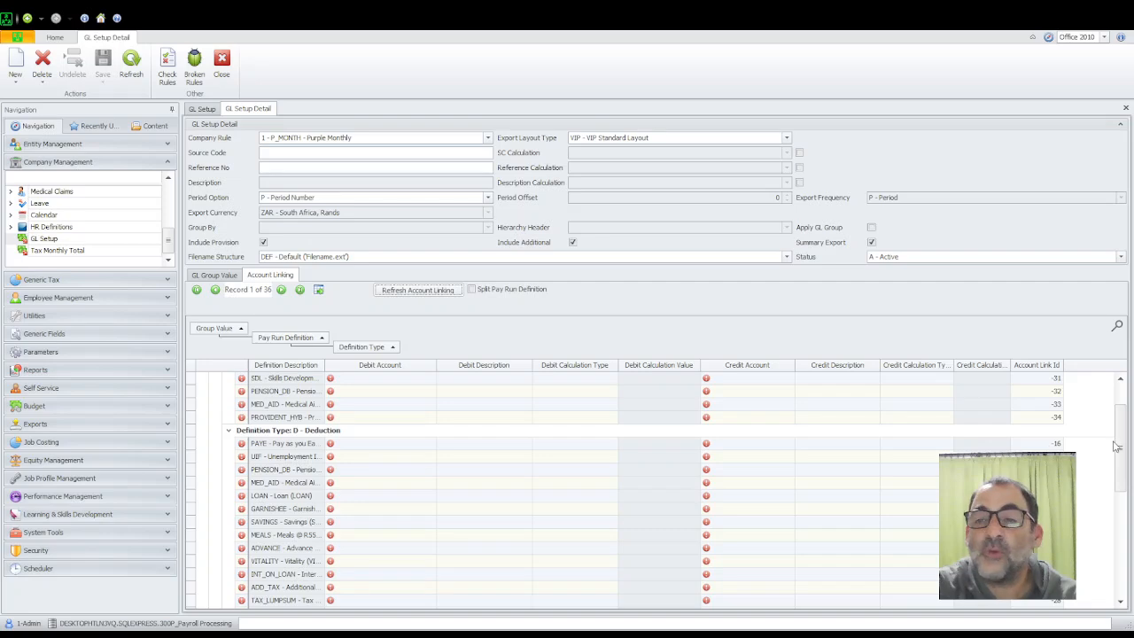
left_click_drag(1127, 452, 1121, 394)
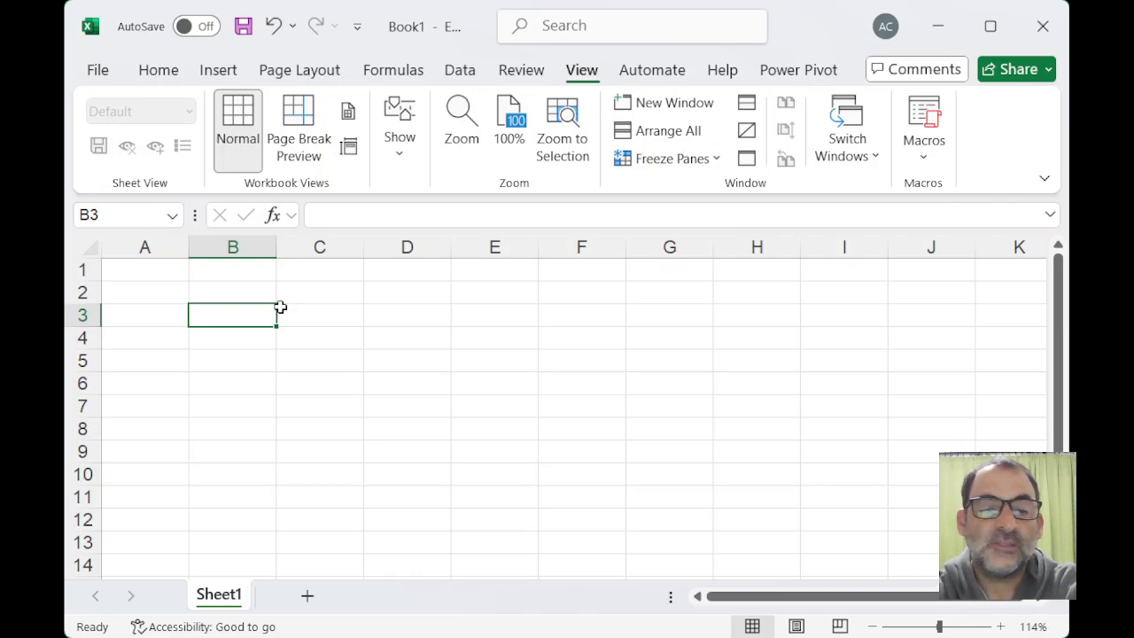
- Switch to the blank Excel workbook and enter the heading Debit in cell B3
type("DEbigt")
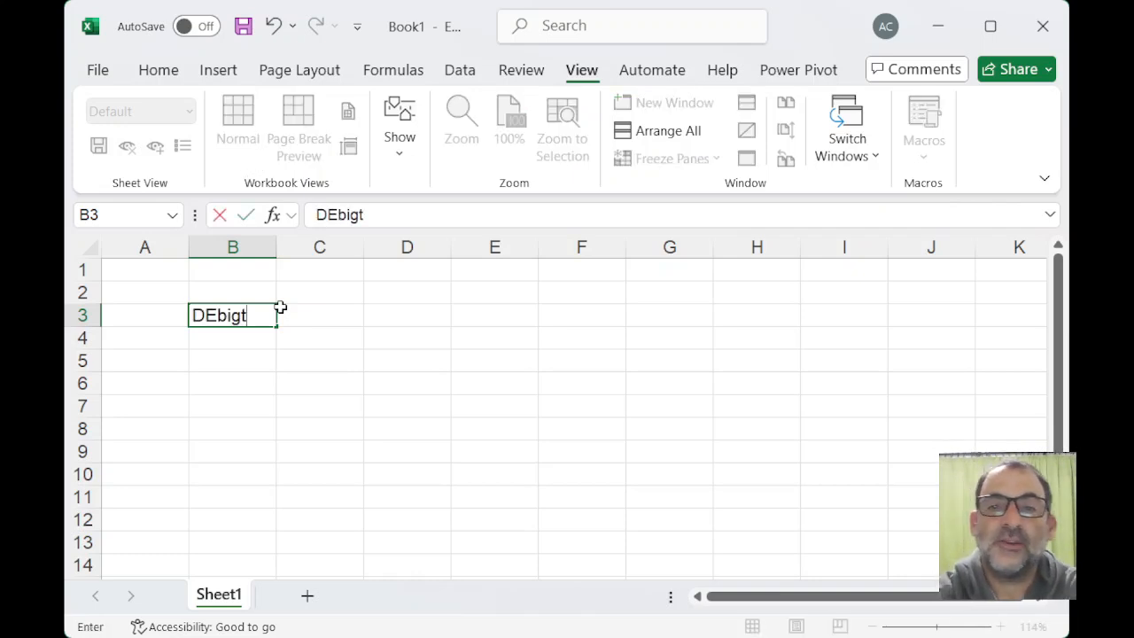
key("BackSpace")
key("BackSpace")
key("BackSpace")
key("BackSpace")
key("BackSpace")
type("e")
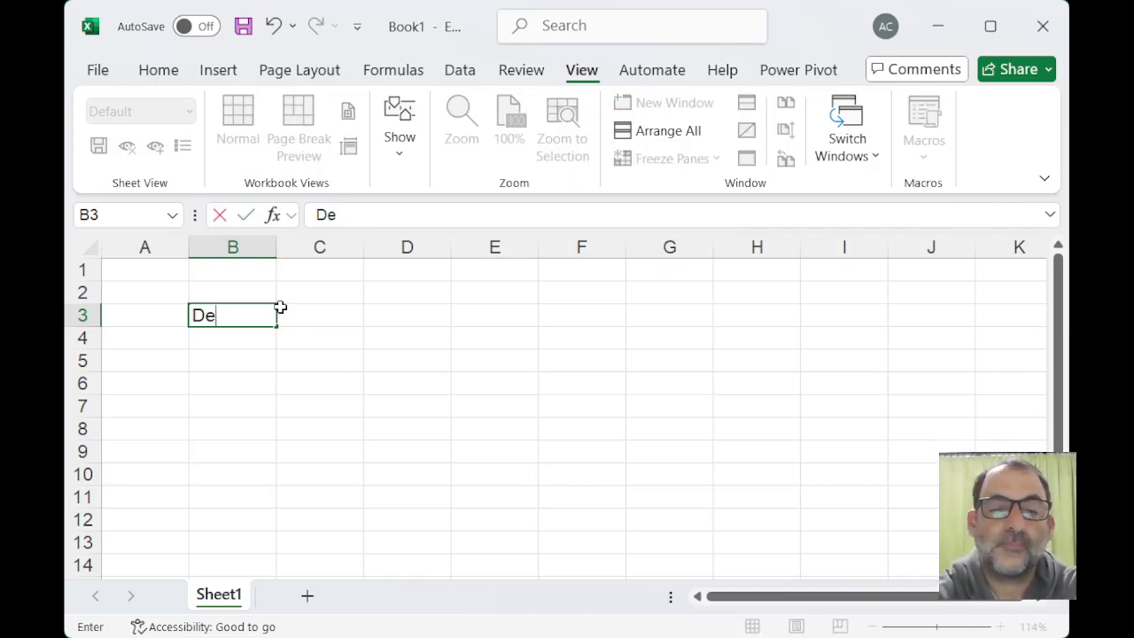
type("bit")
key("Return")
- List Assets, Withdrawels, EXPENSES and Losses in B4:B7 under Debit, and widen column B to fit the entries
type("Ass")
type("s")
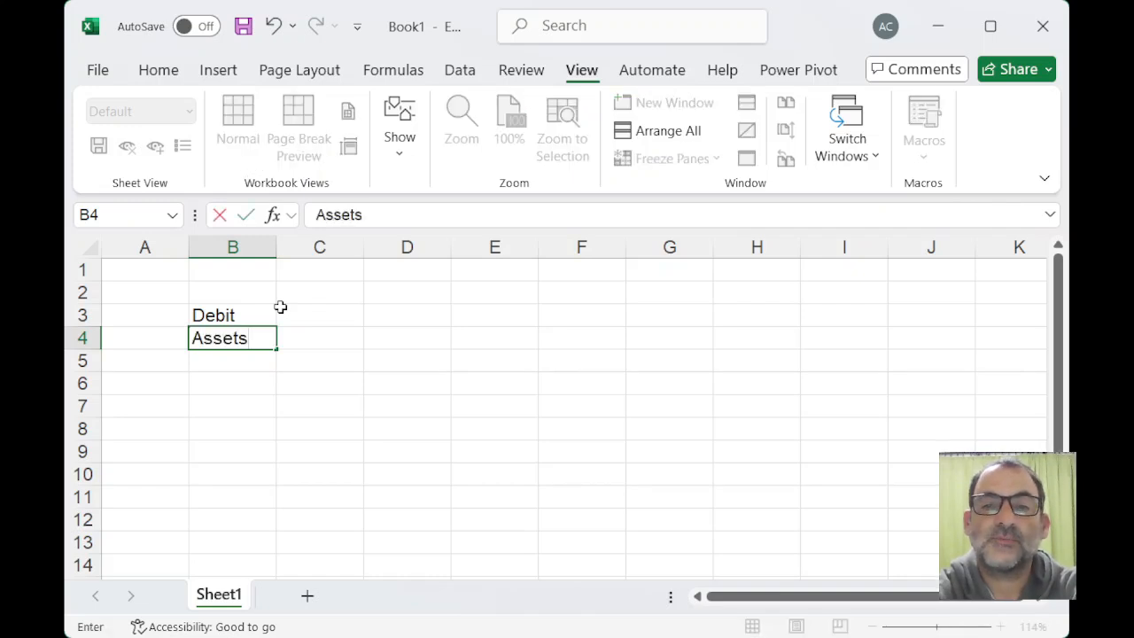
key("Return")
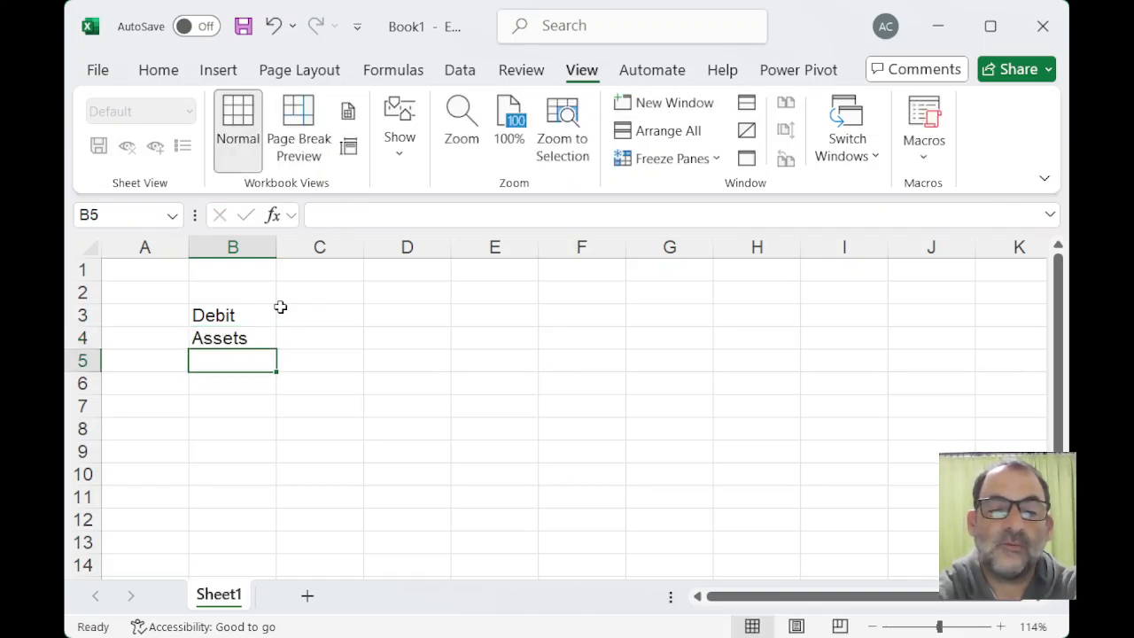
type("With")
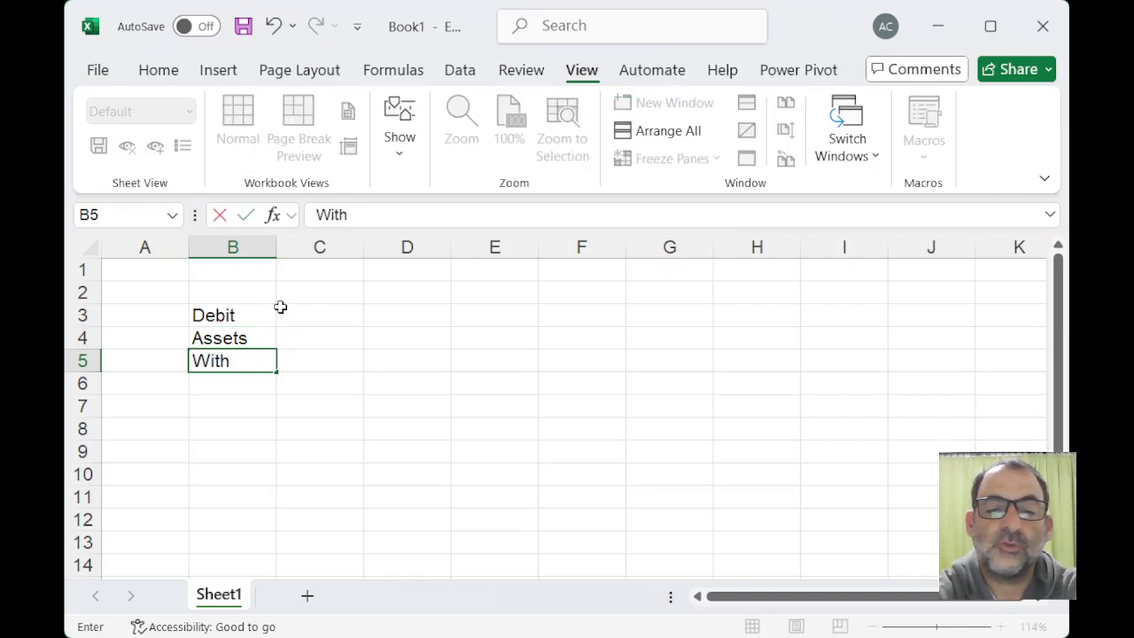
type("drawels")
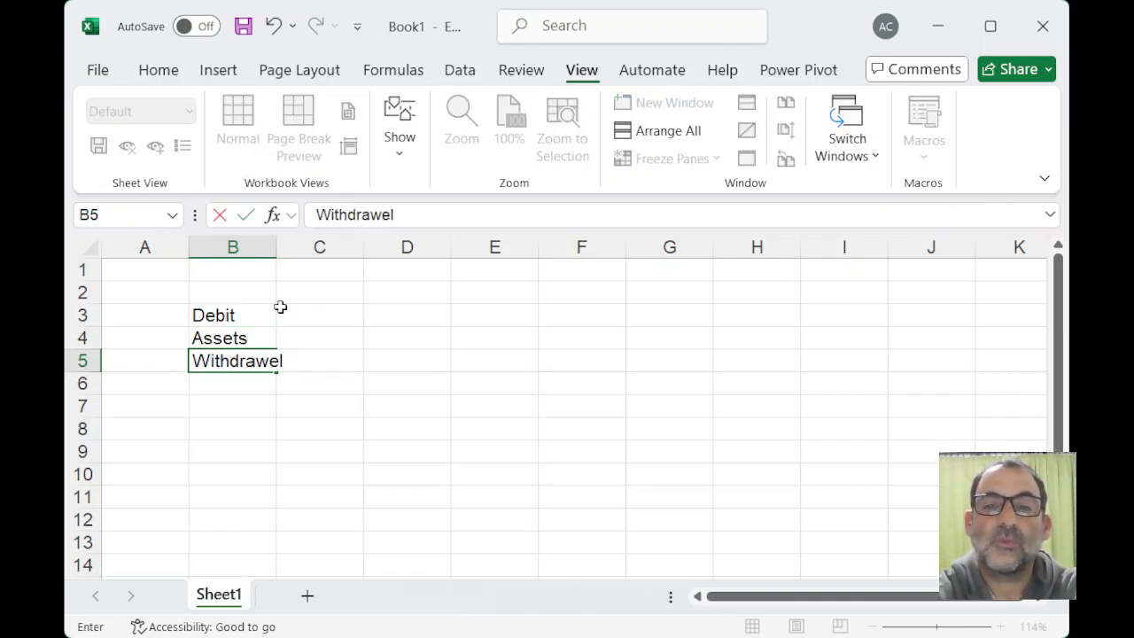
key("Return")
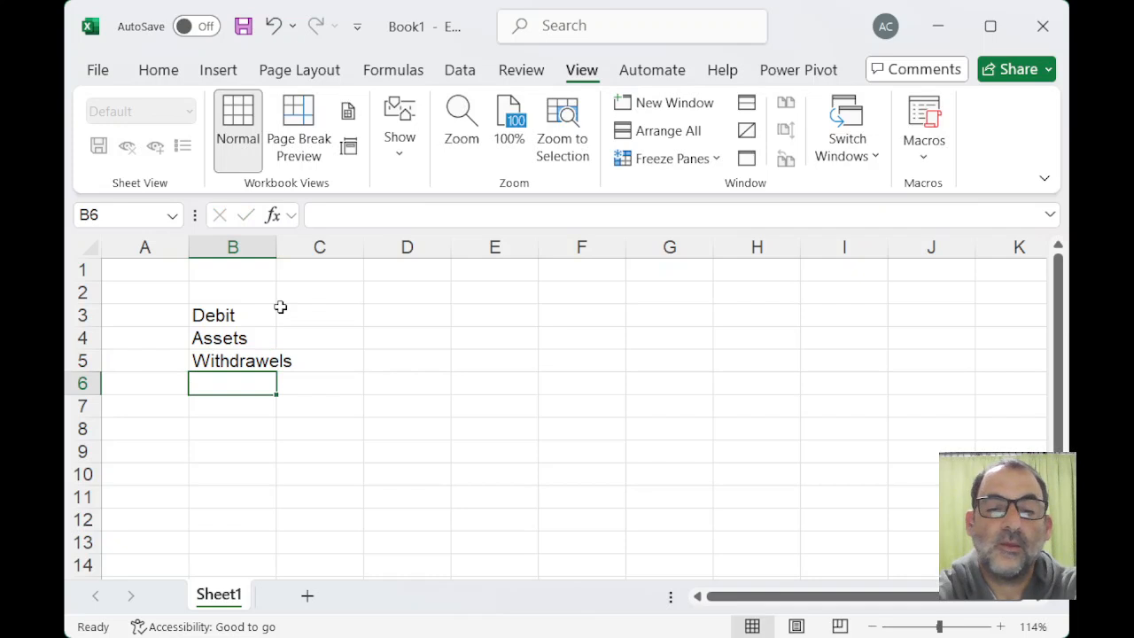
type("EXPENSES")
key("Return")
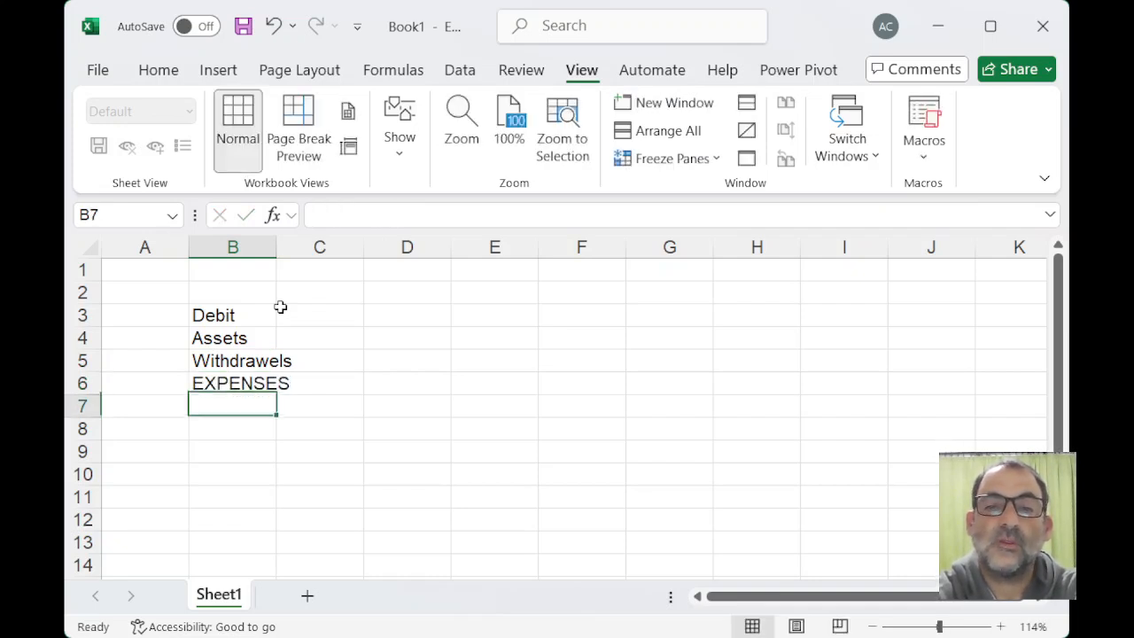
type("Losses")
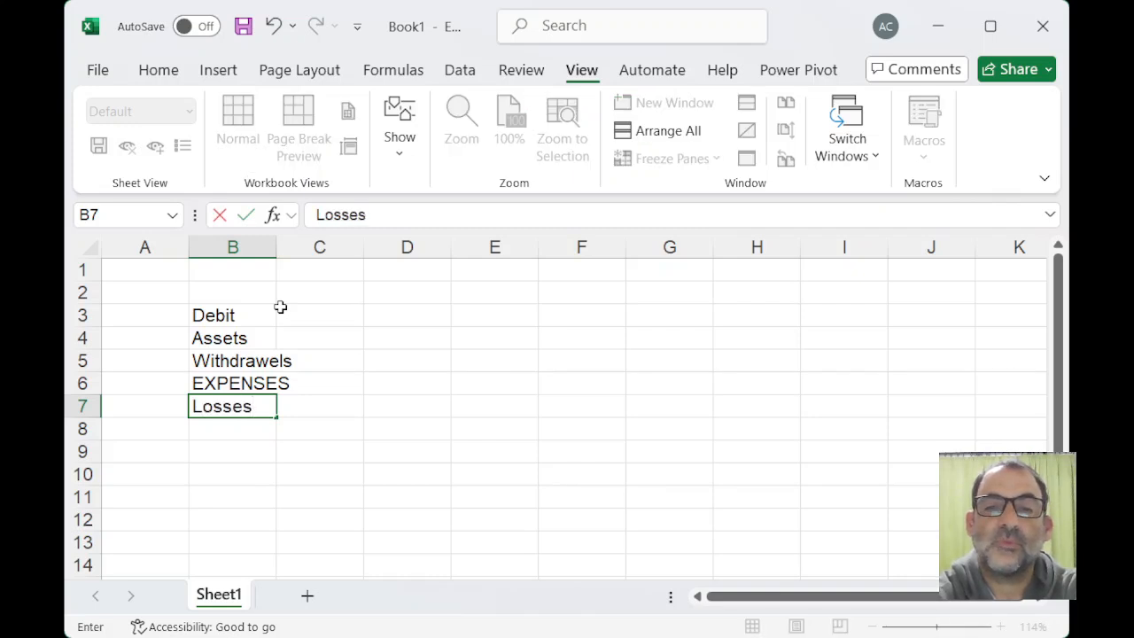
key("Return")
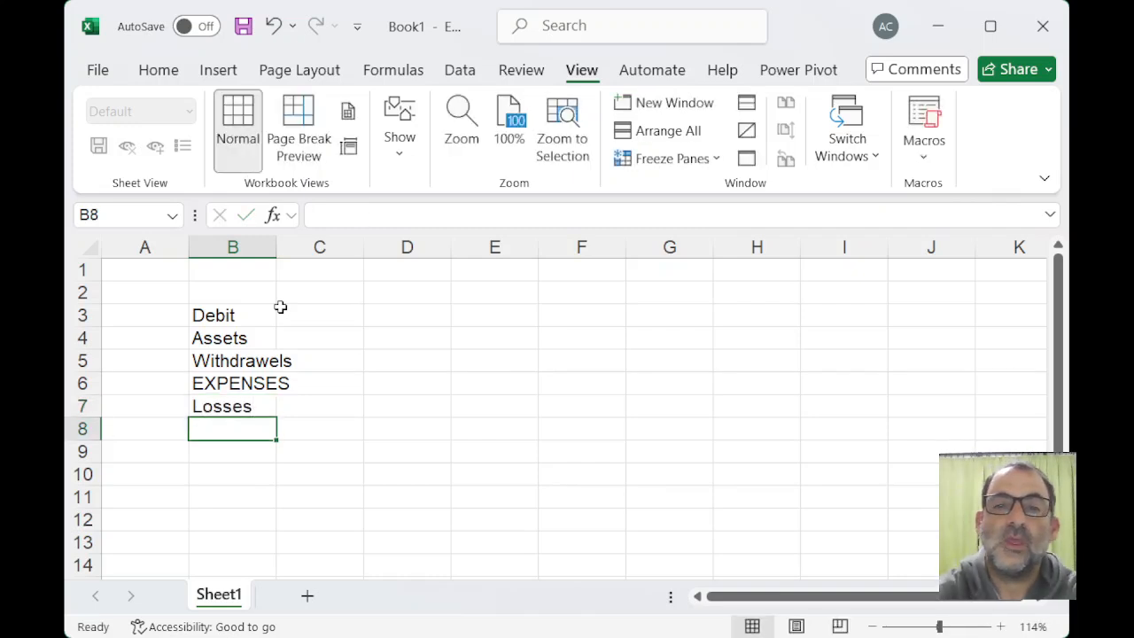
left_click_drag(268, 236, 297, 236)
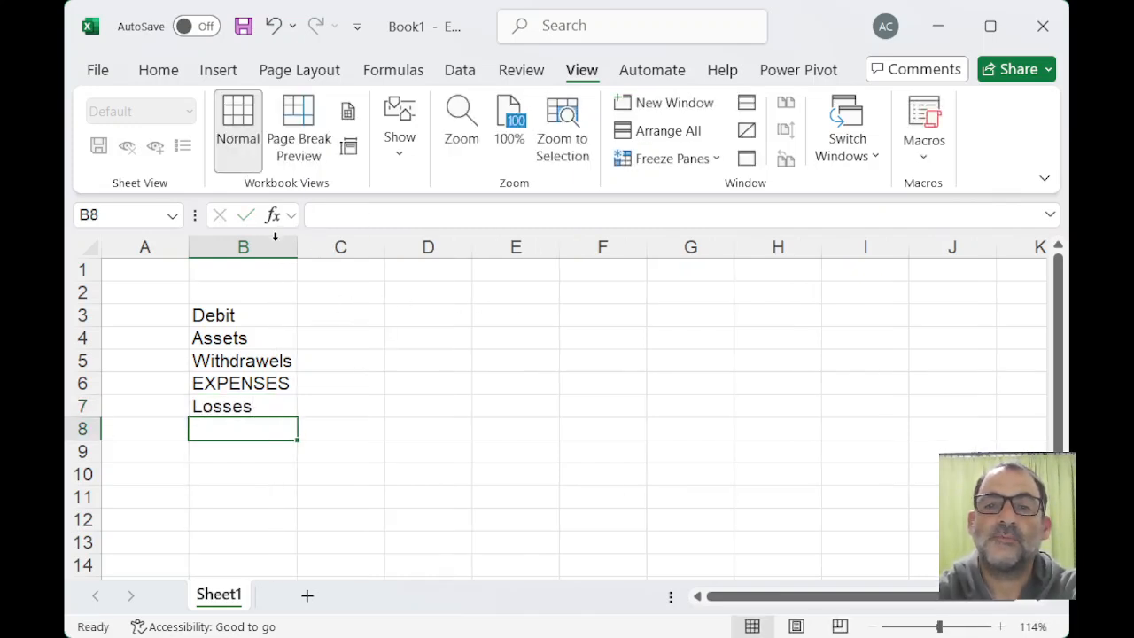
- Enter the heading Credit in cell C3 beside the Debit heading
left_click(354, 315)
type("Credit")
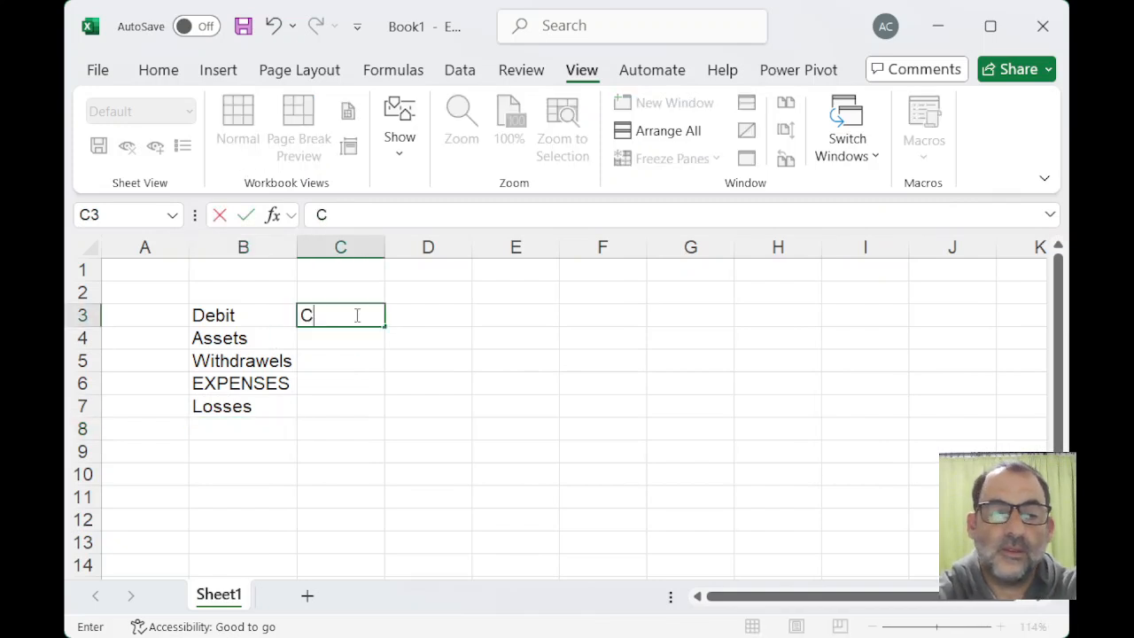
key("Return")
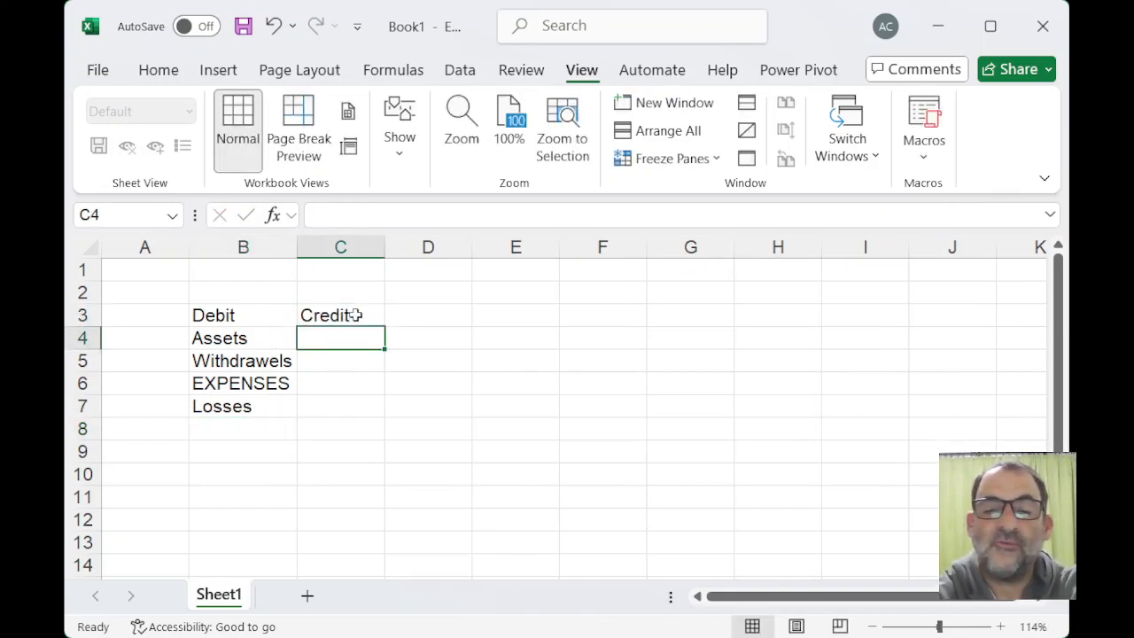
- List LIABILITIES, Starting Capital and Capital in C4:C6 under Credit, and widen column C to fit the entries
type("LIABILITIES")
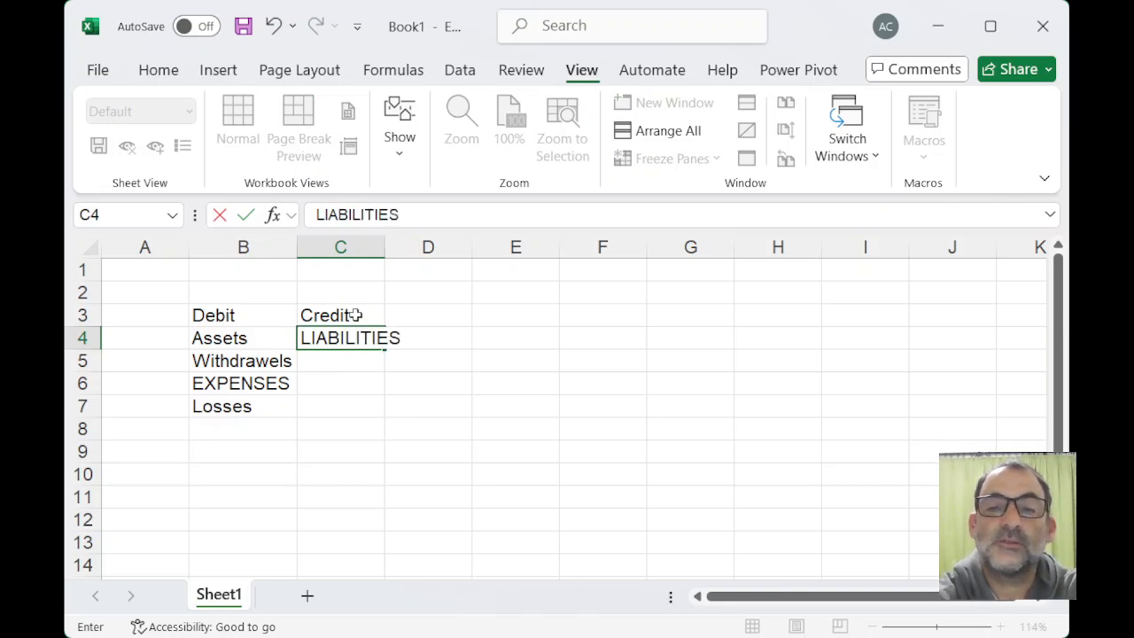
key("Return")
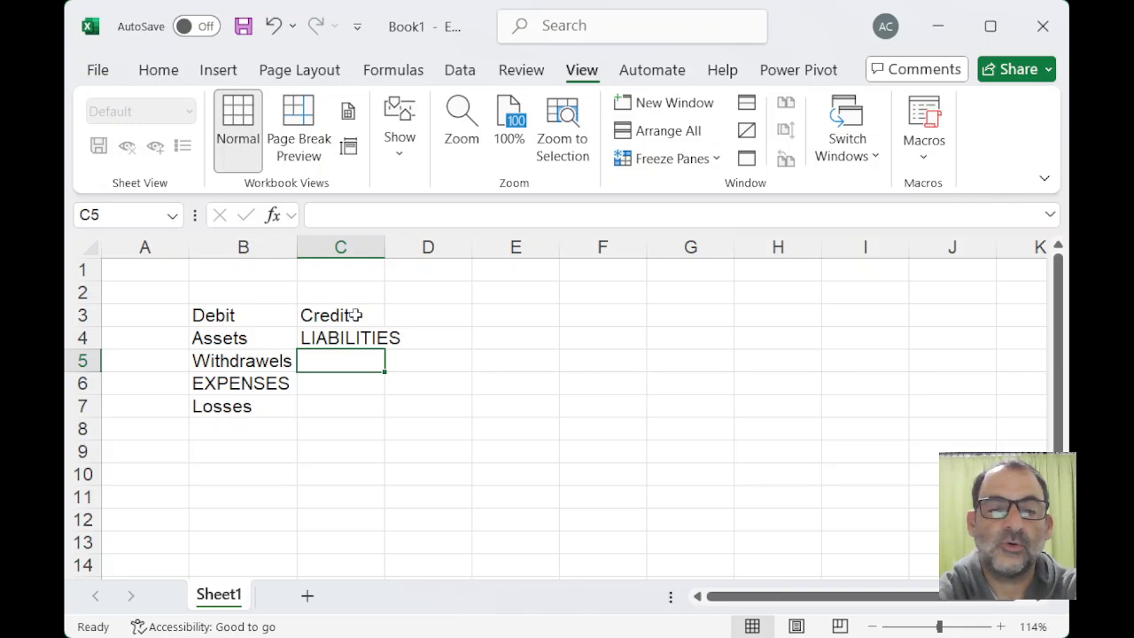
type("Start")
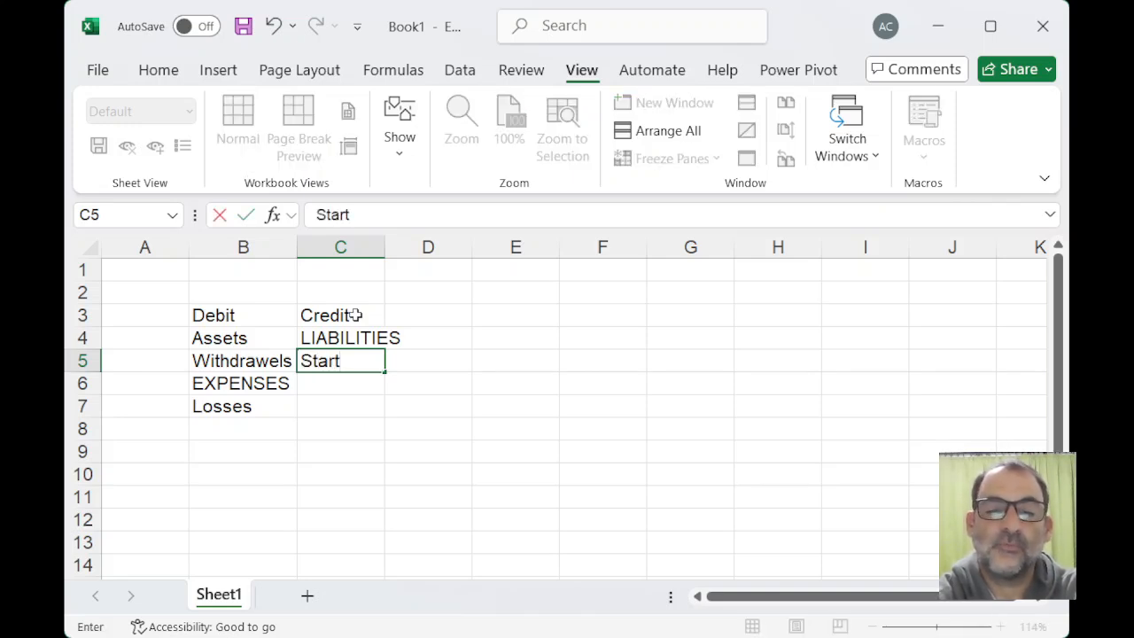
type("ing Capital")
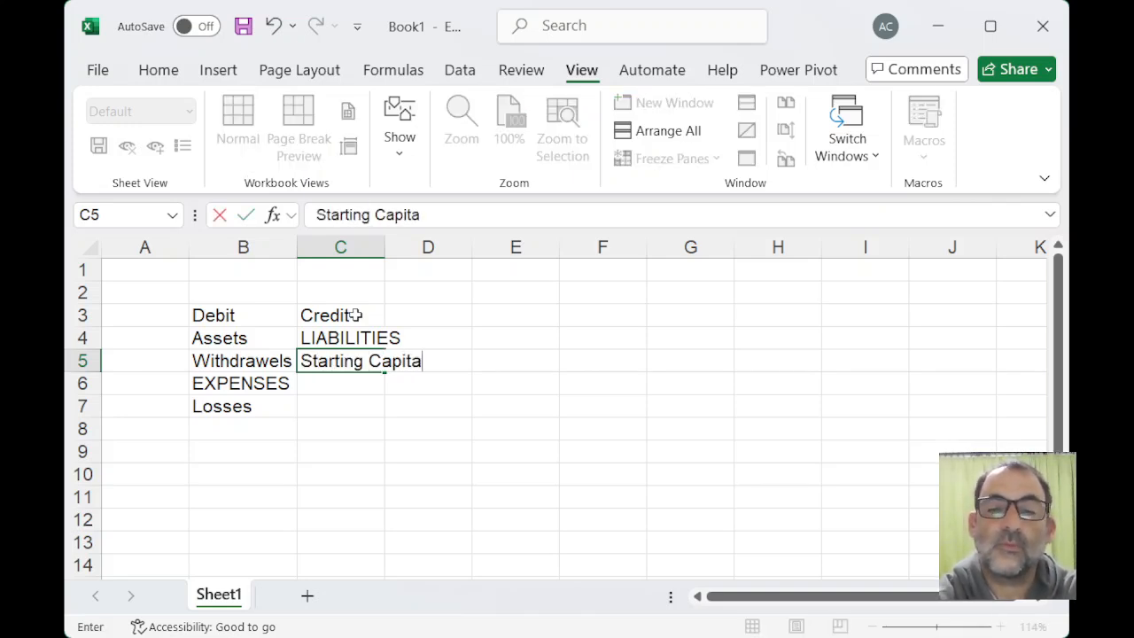
key("Return")
type("Capital")
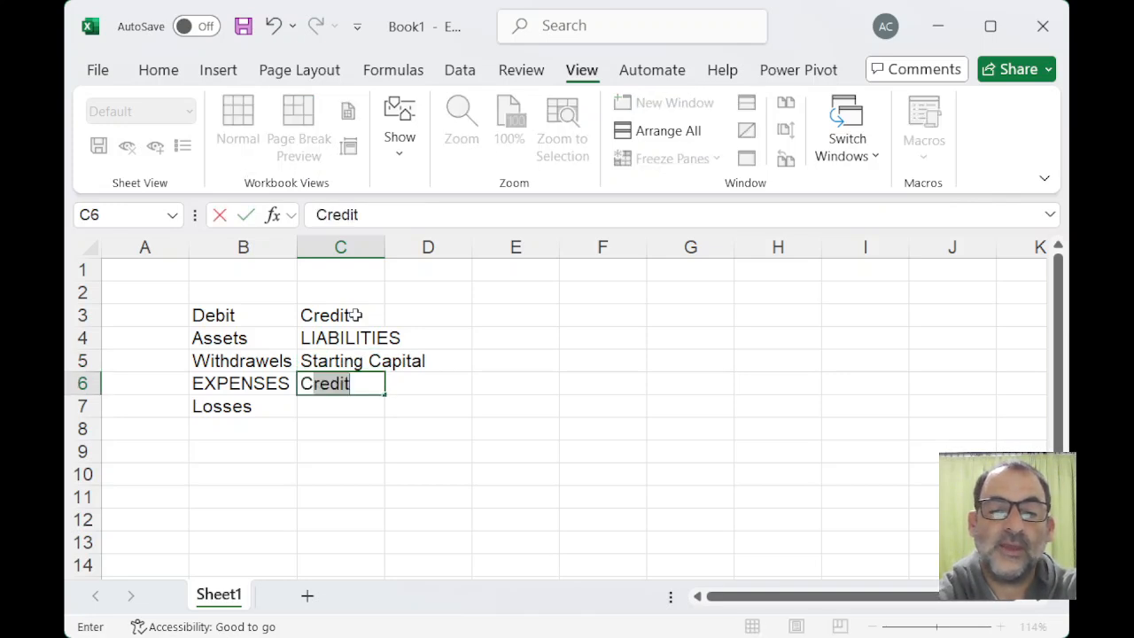
- Review the account types listed under the Debit and Credit headings, comparing the expenses entry with liabilities
left_click_drag(213, 316, 345, 315)
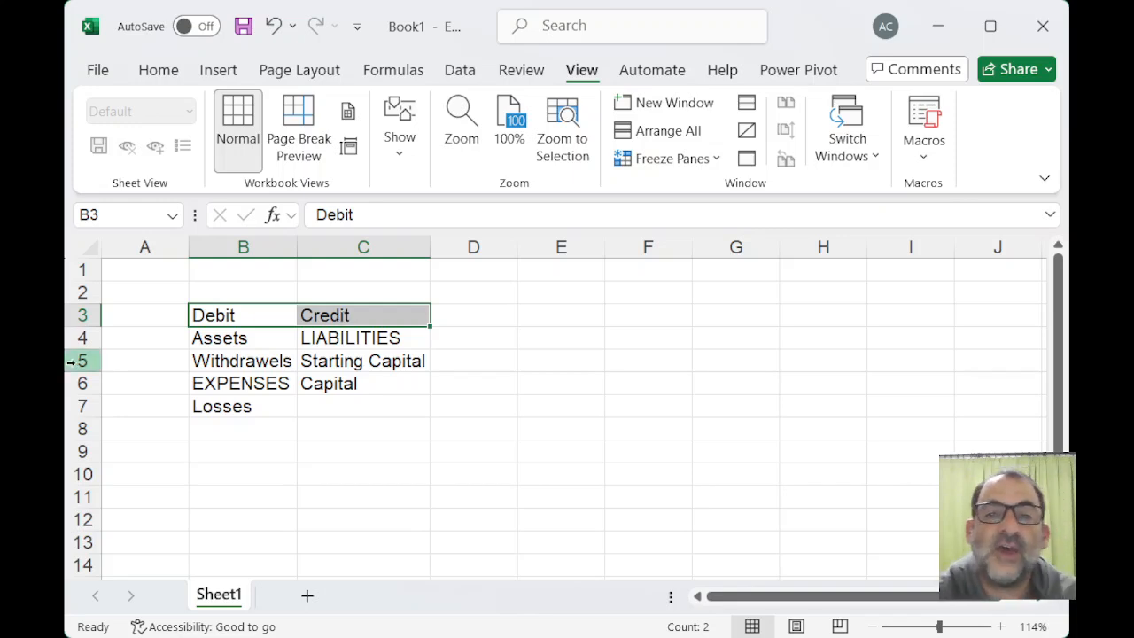
left_click(271, 344)
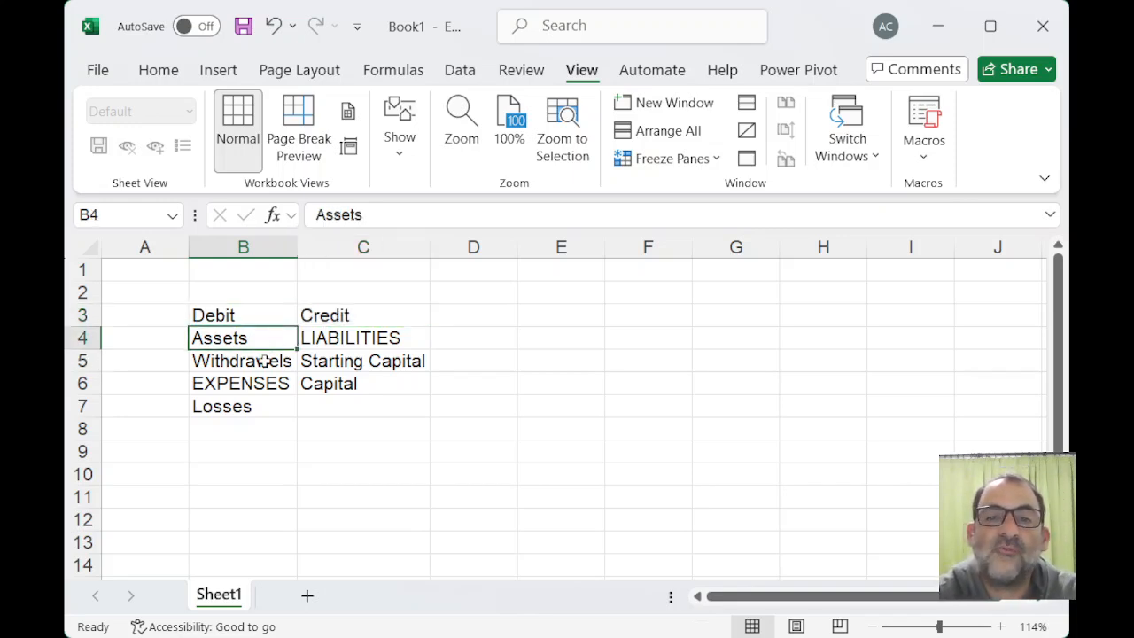
left_click(237, 365)
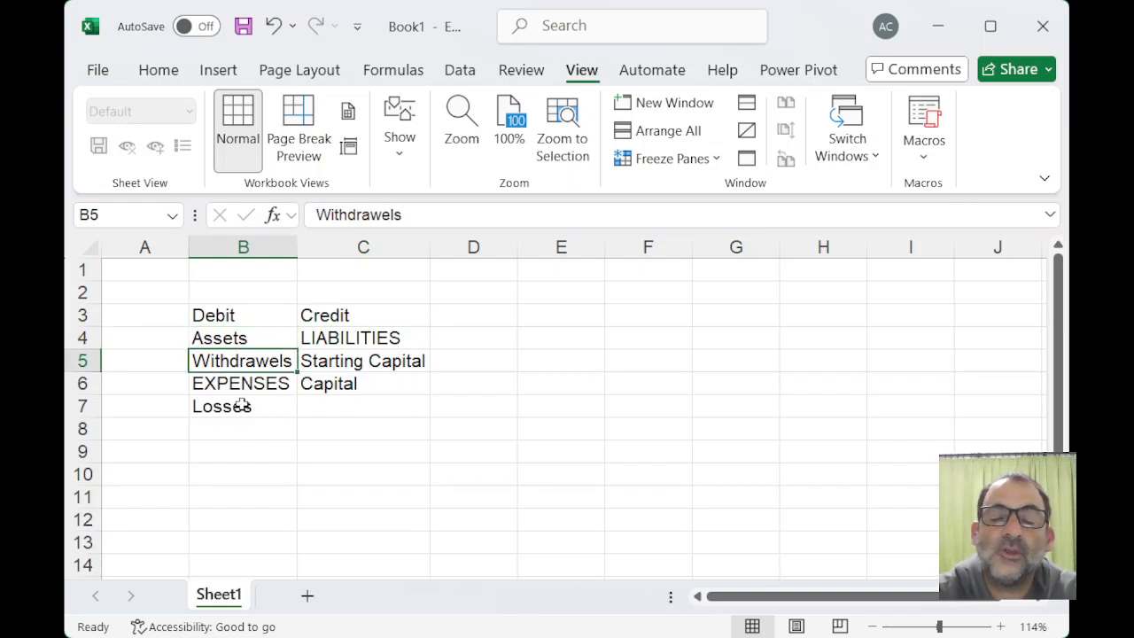
left_click(239, 407)
left_click(250, 383)
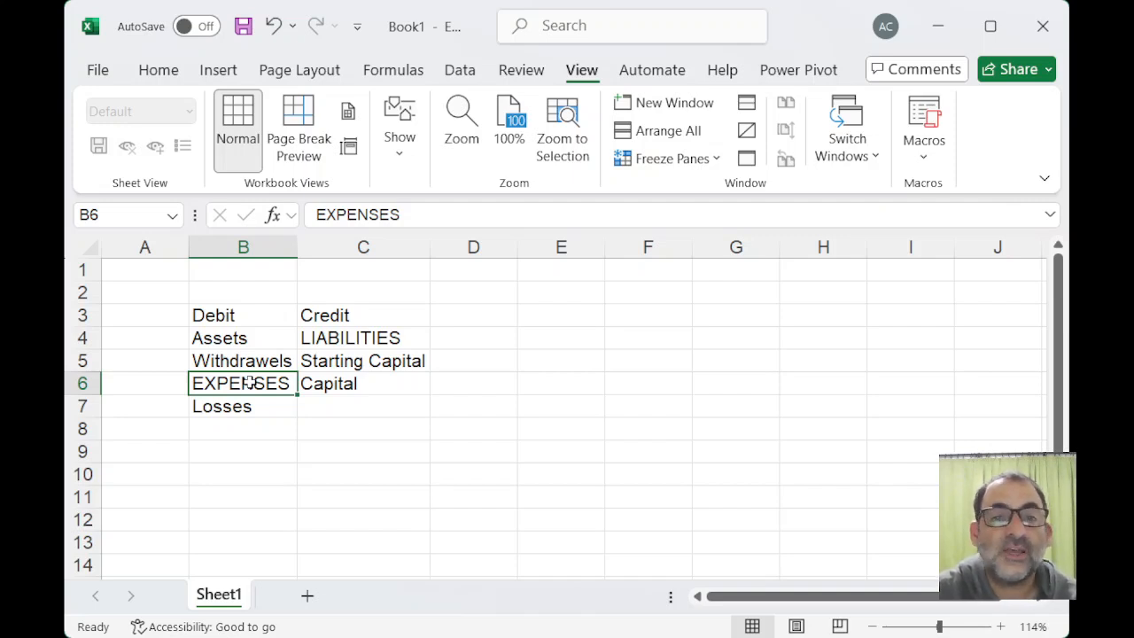
left_click(346, 313)
left_click(347, 361)
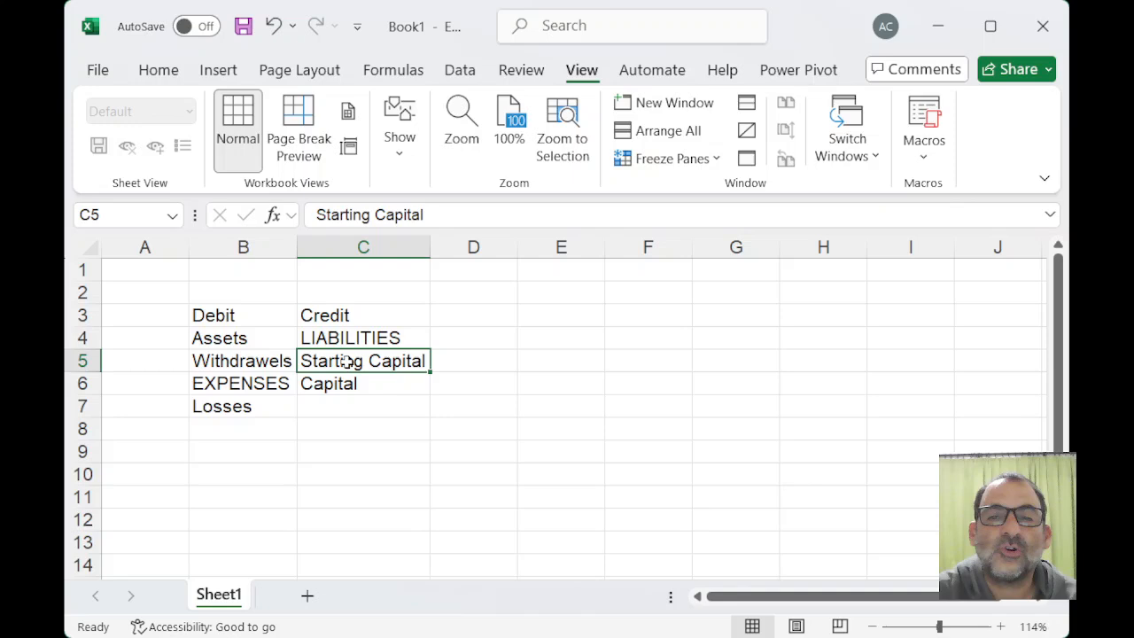
left_click(339, 382)
left_click(350, 340)
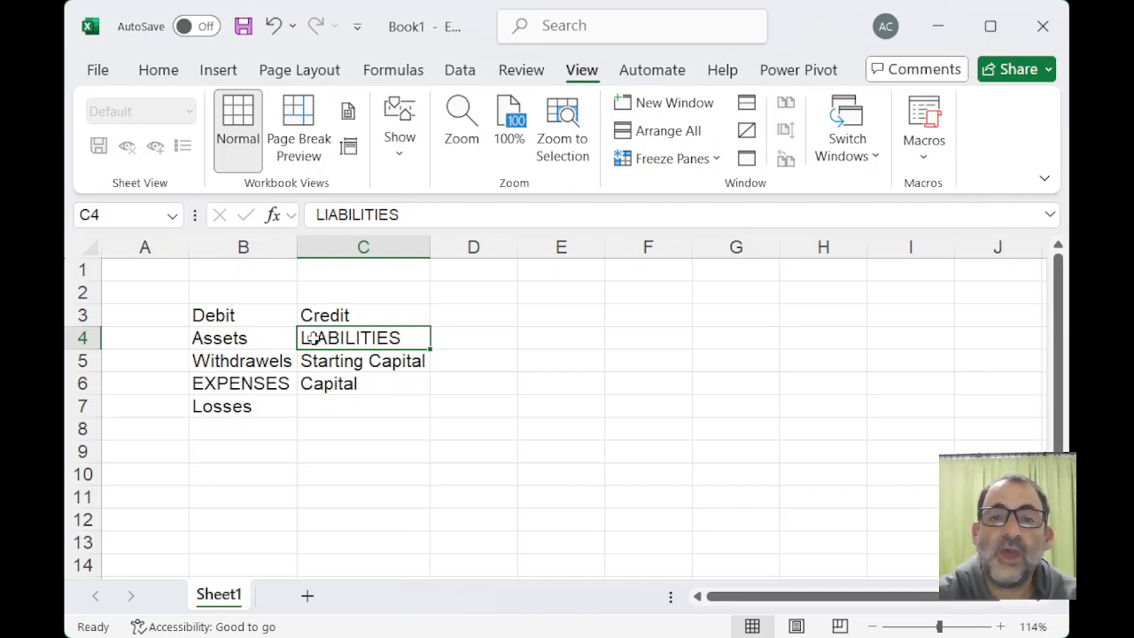
left_click(239, 383)
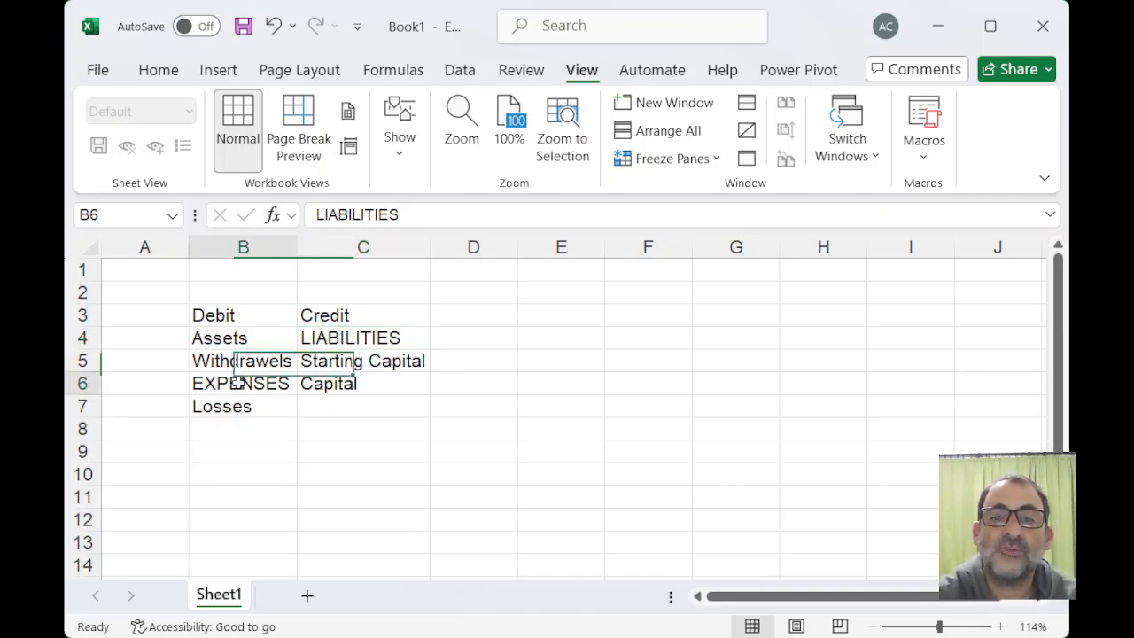
left_click(337, 335)
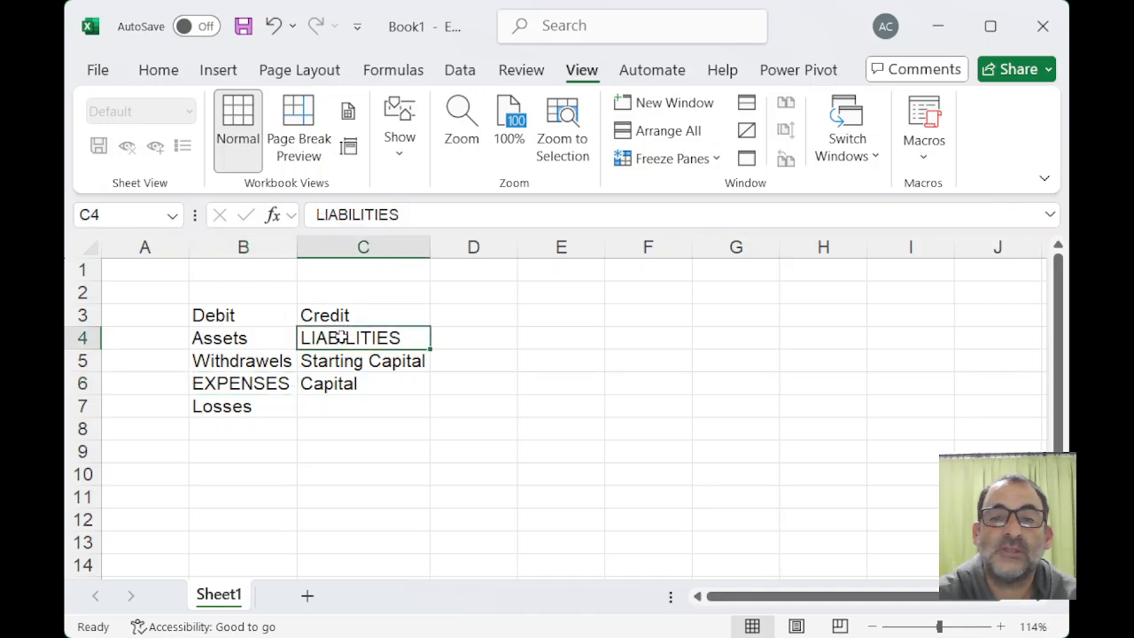
left_click(237, 249)
left_click(344, 251)
left_click(246, 312)
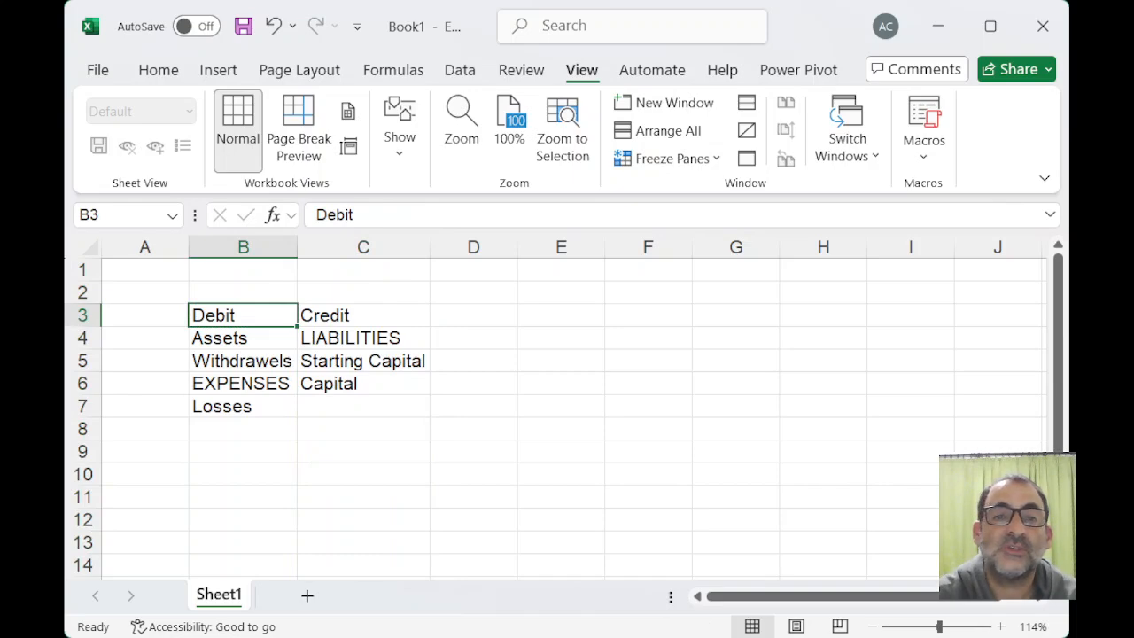
- Switch back to Sage 300 People and collapse the Company Contribution, Deduction, Earning and Provisions groups in the account linking list
key("alt+Tab")
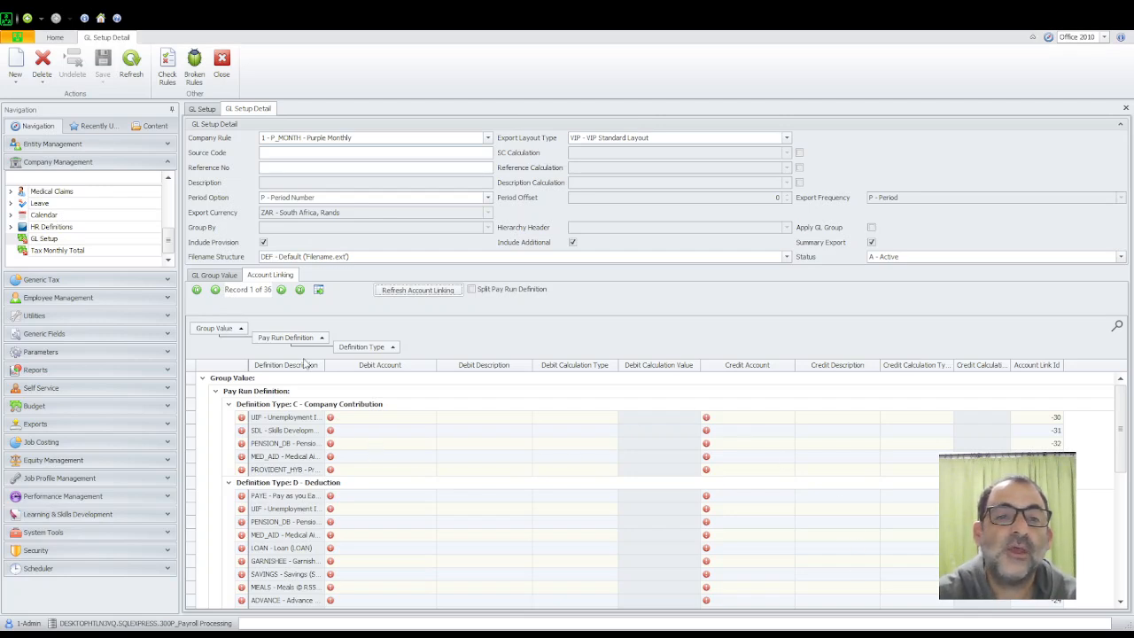
left_click(228, 404)
left_click(229, 417)
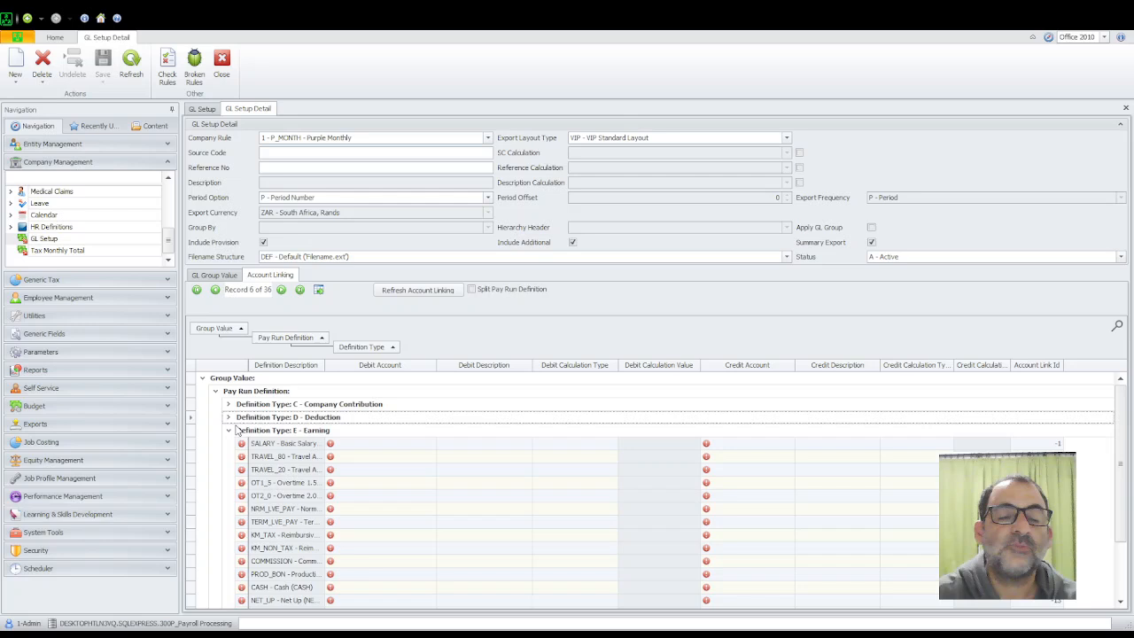
left_click(230, 430)
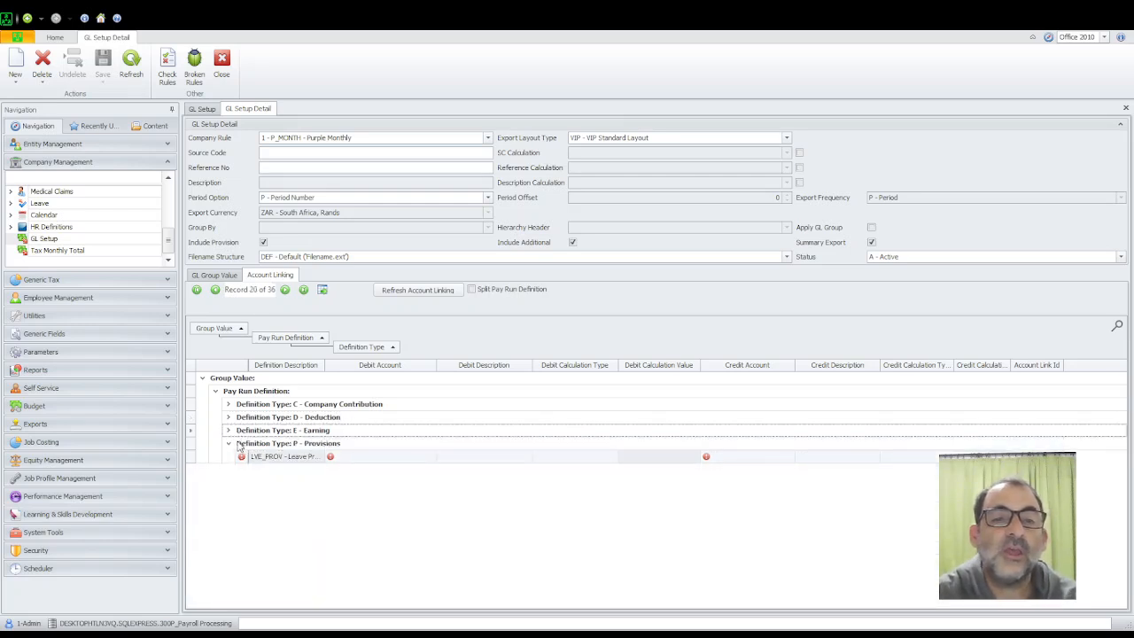
left_click(230, 445)
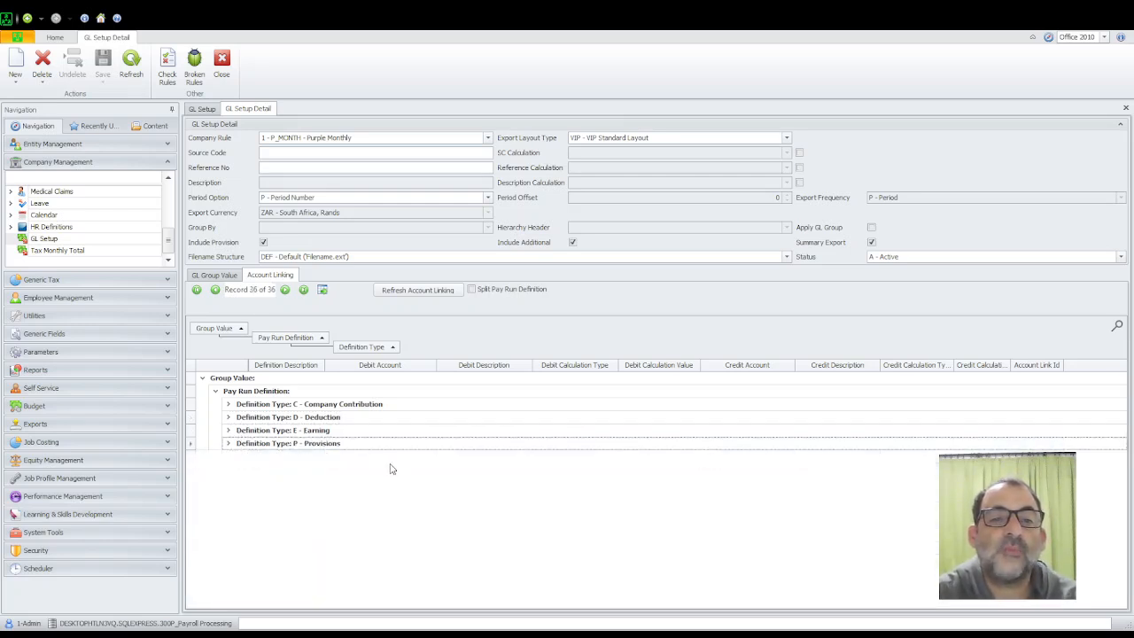
- Examine the Earning, Deduction and Company Contribution definitions, including the debit account field for Basic Salary, and collapse the groups again
left_click(229, 431)
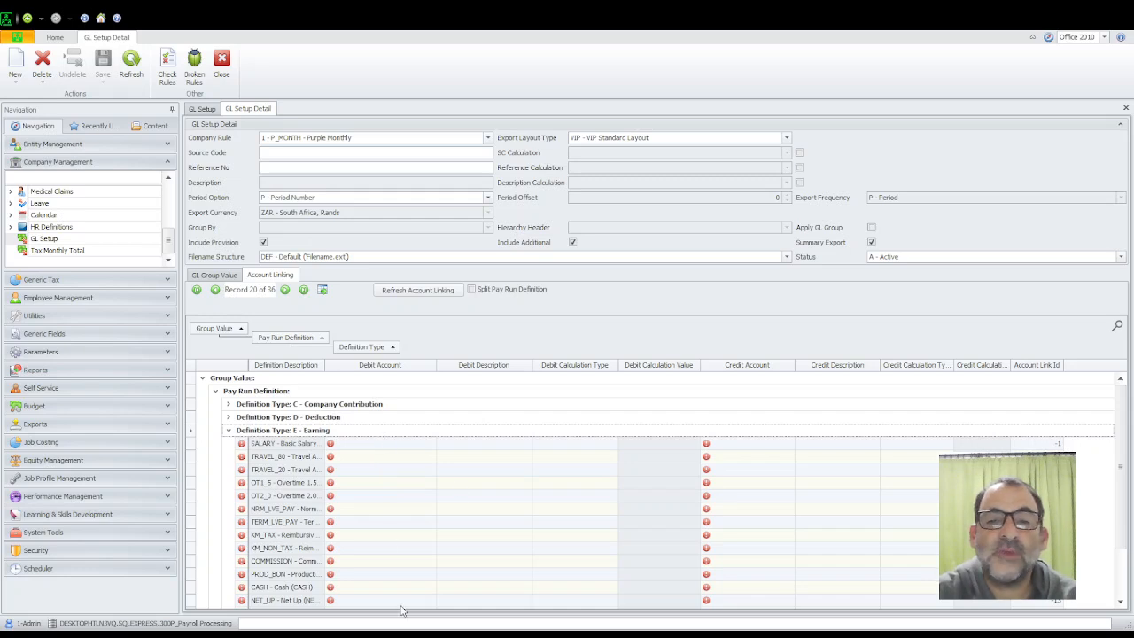
left_click(365, 448)
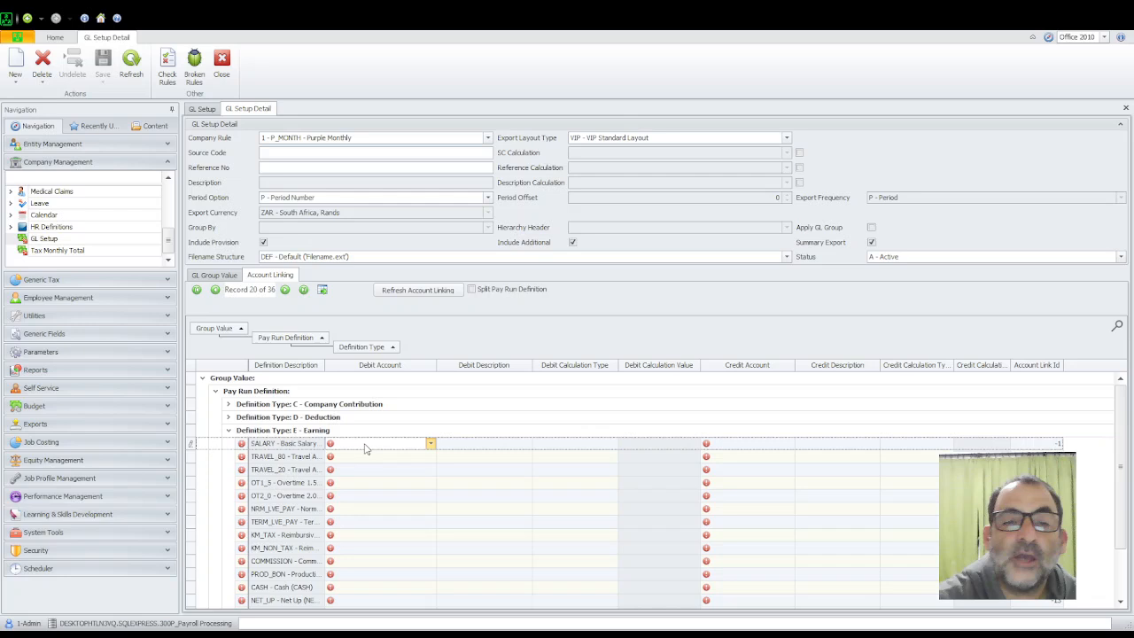
left_click(228, 419)
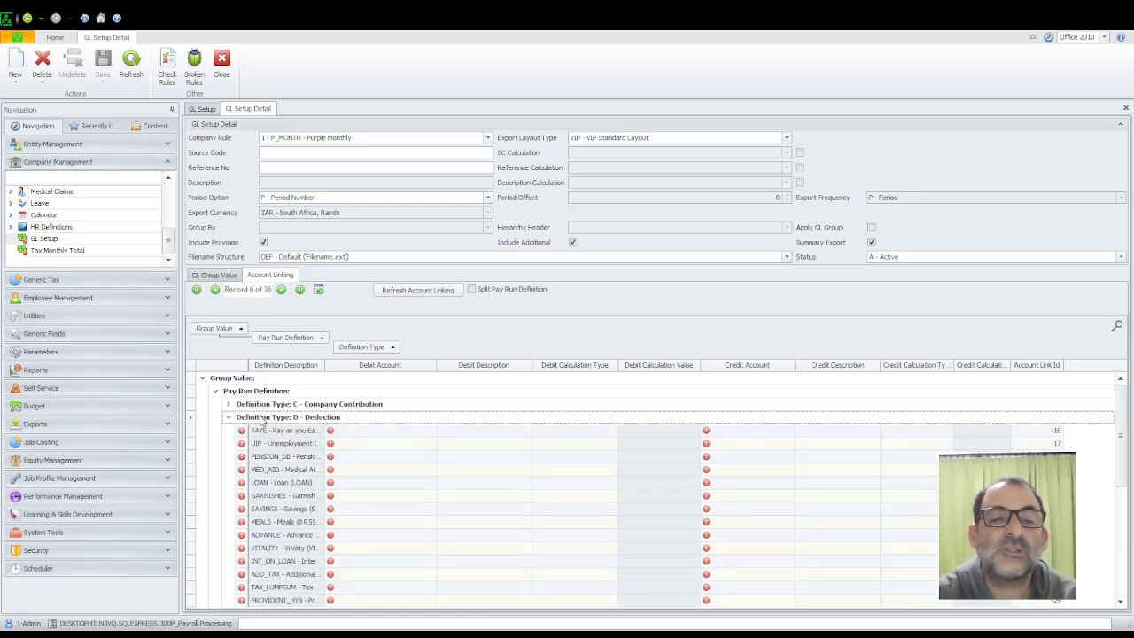
left_click(227, 417)
left_click(228, 404)
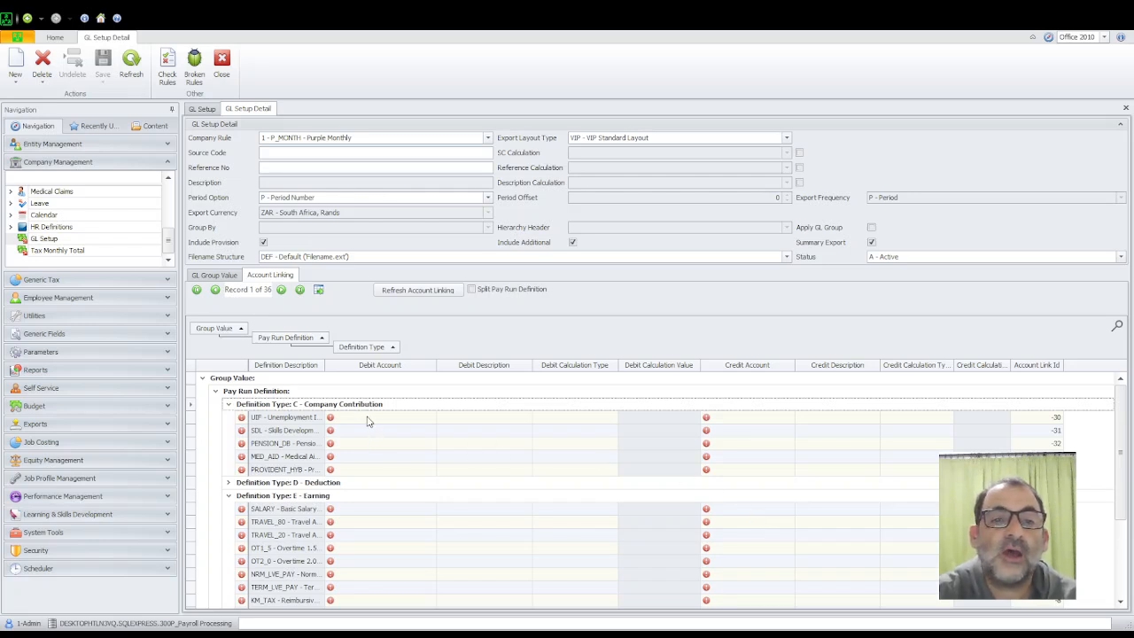
left_click(229, 405)
left_click(229, 431)
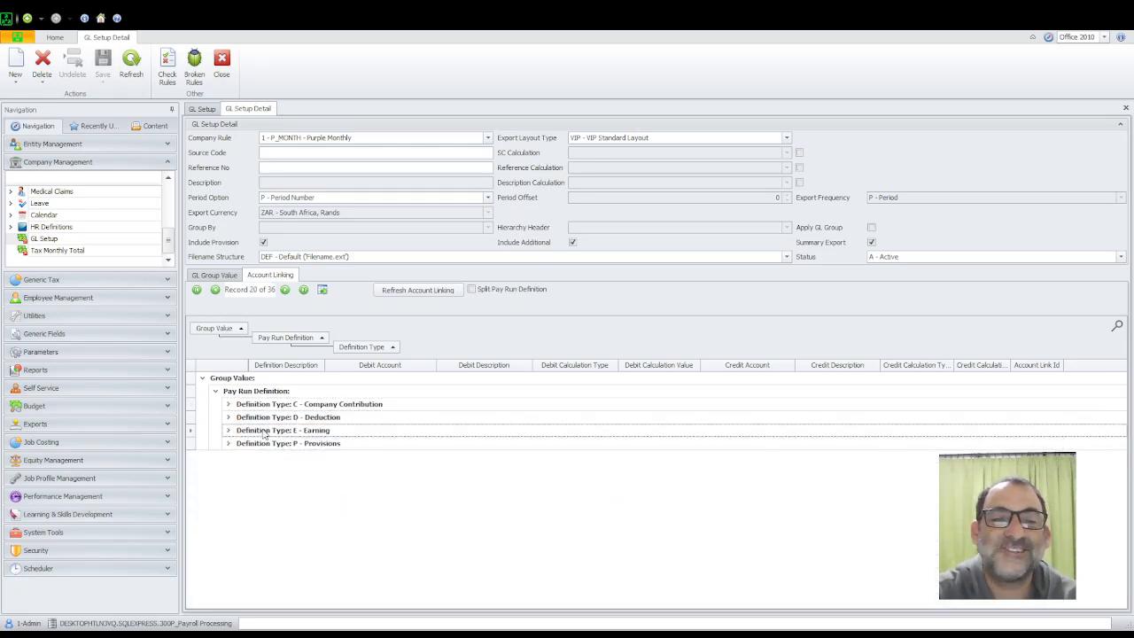
- Expand the Deduction group and open the credit account field of the PAYE definition
left_click(228, 417)
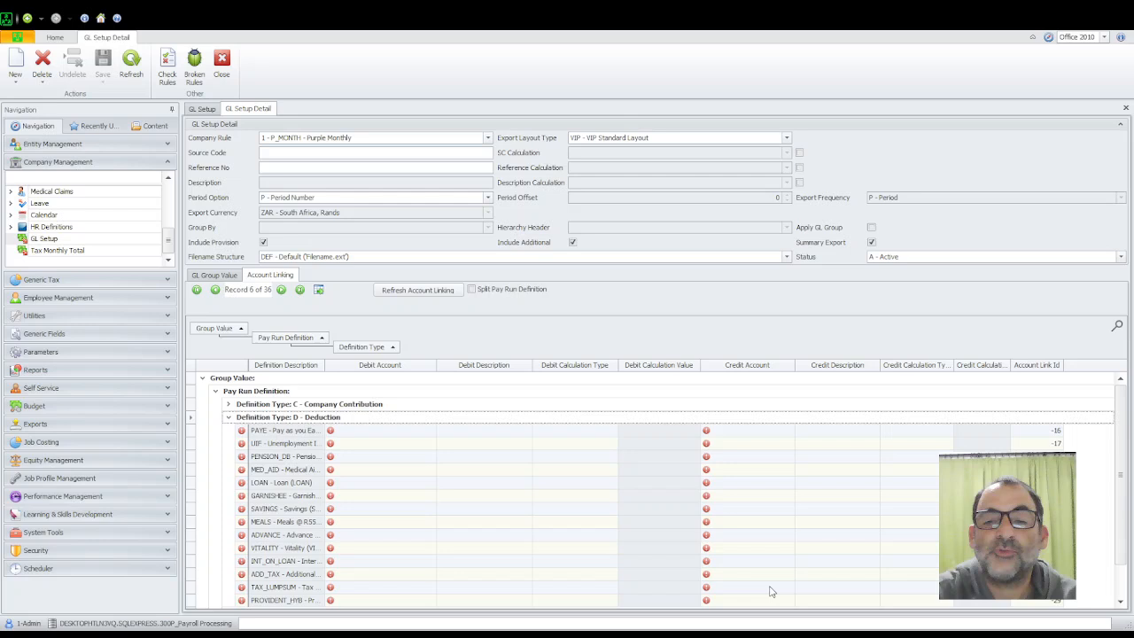
left_click(756, 431)
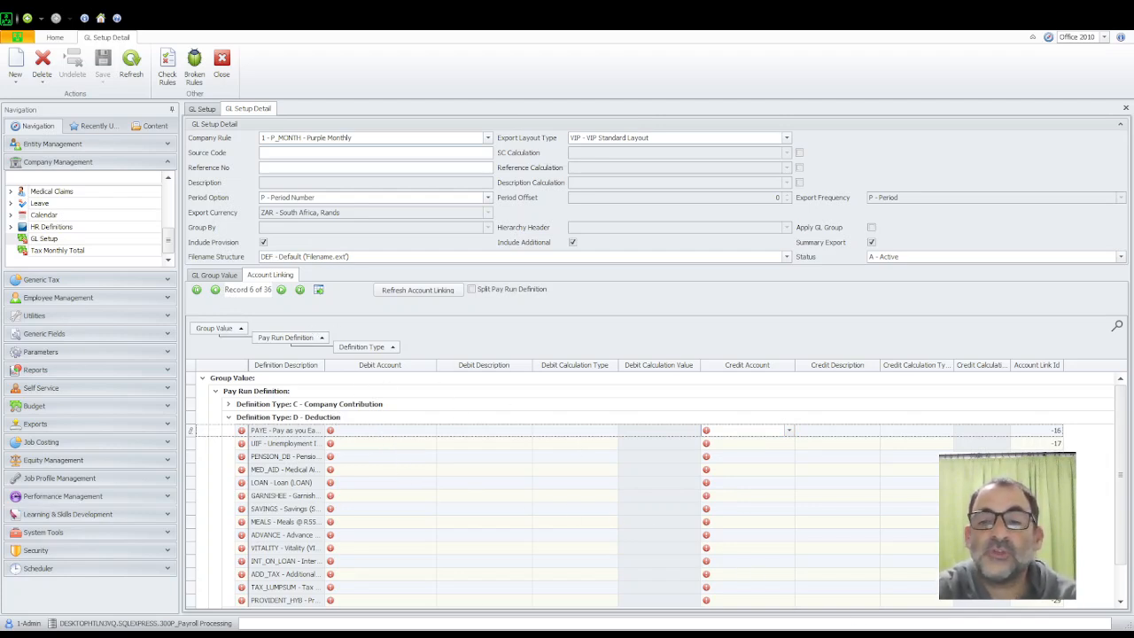
left_click(748, 430)
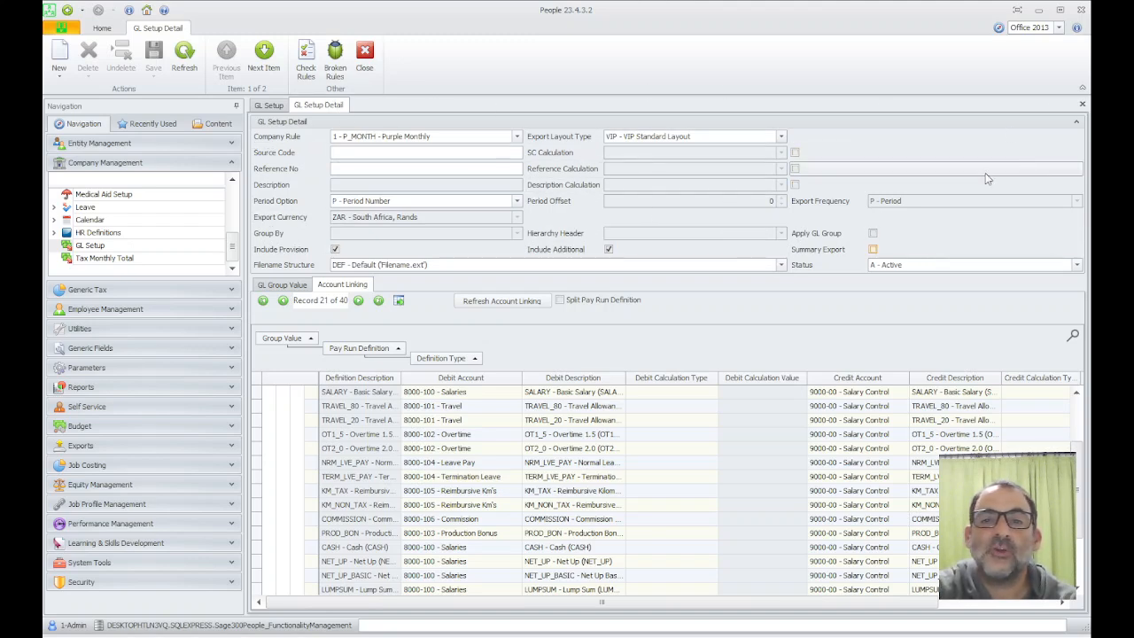
- Collapse the GL setup details in the completed example and examine the debit and credit accounts linked to earnings, company contributions and deductions
left_click(1077, 123)
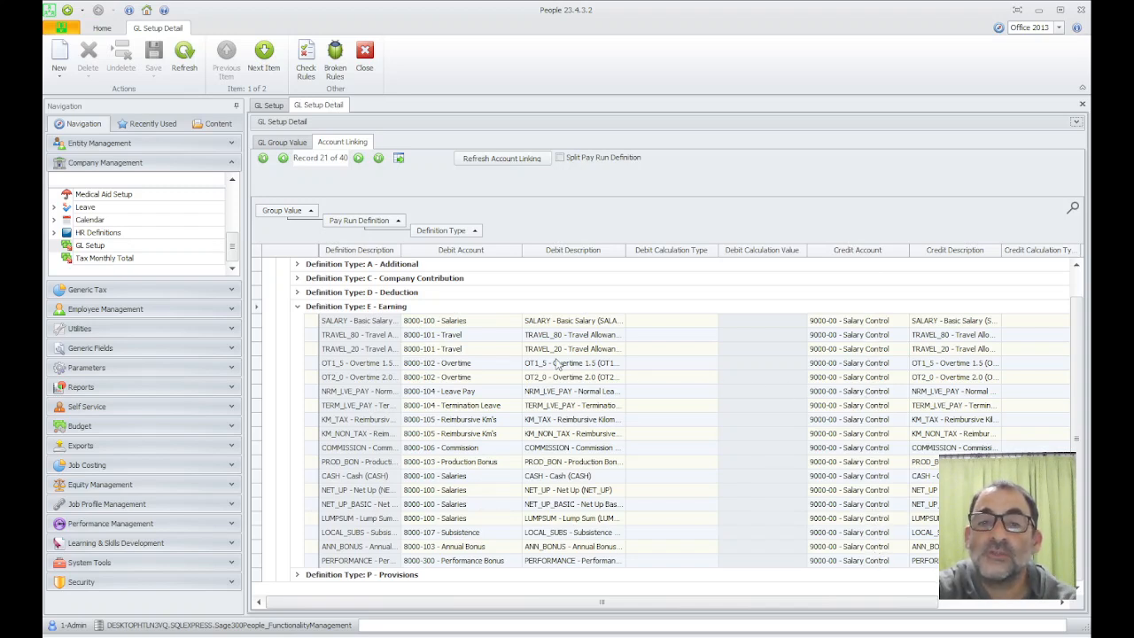
left_click(298, 307)
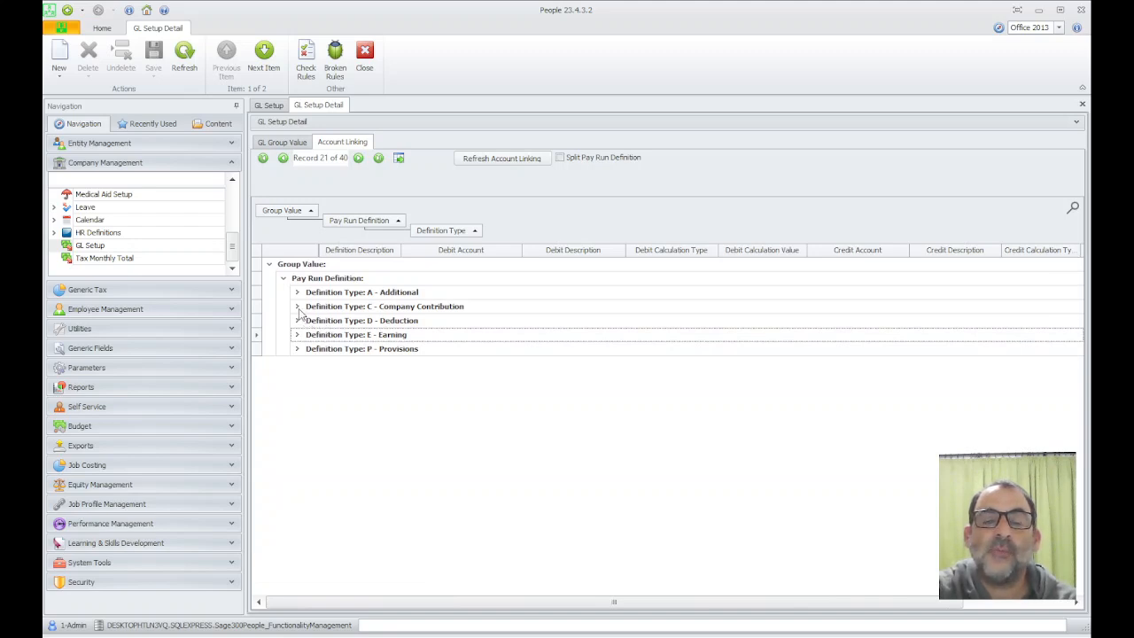
left_click(297, 307)
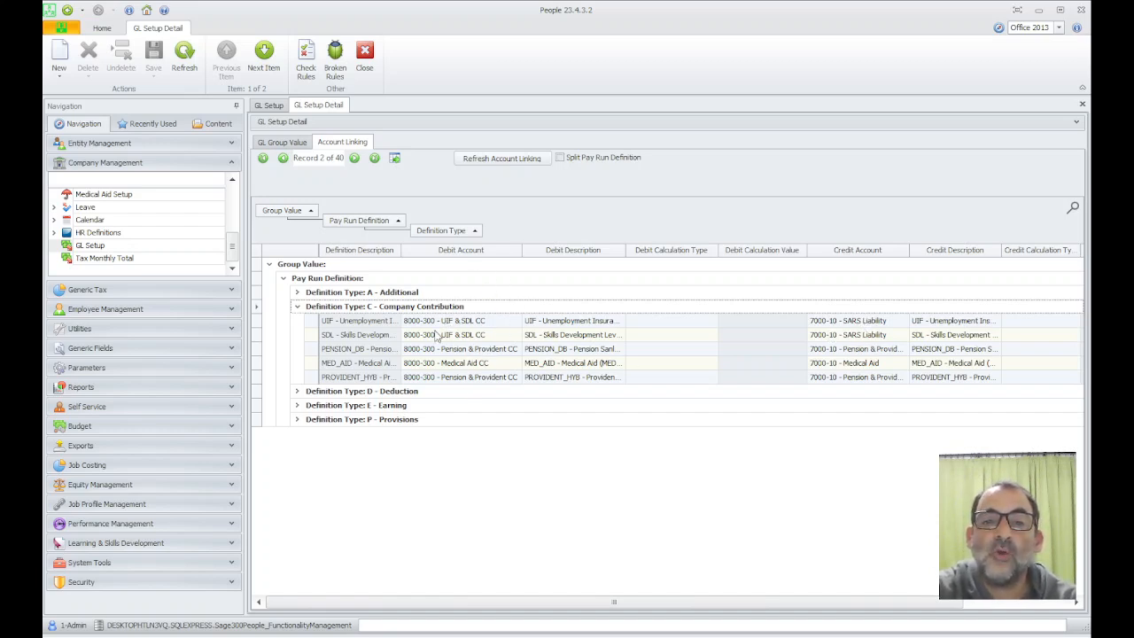
left_click(298, 404)
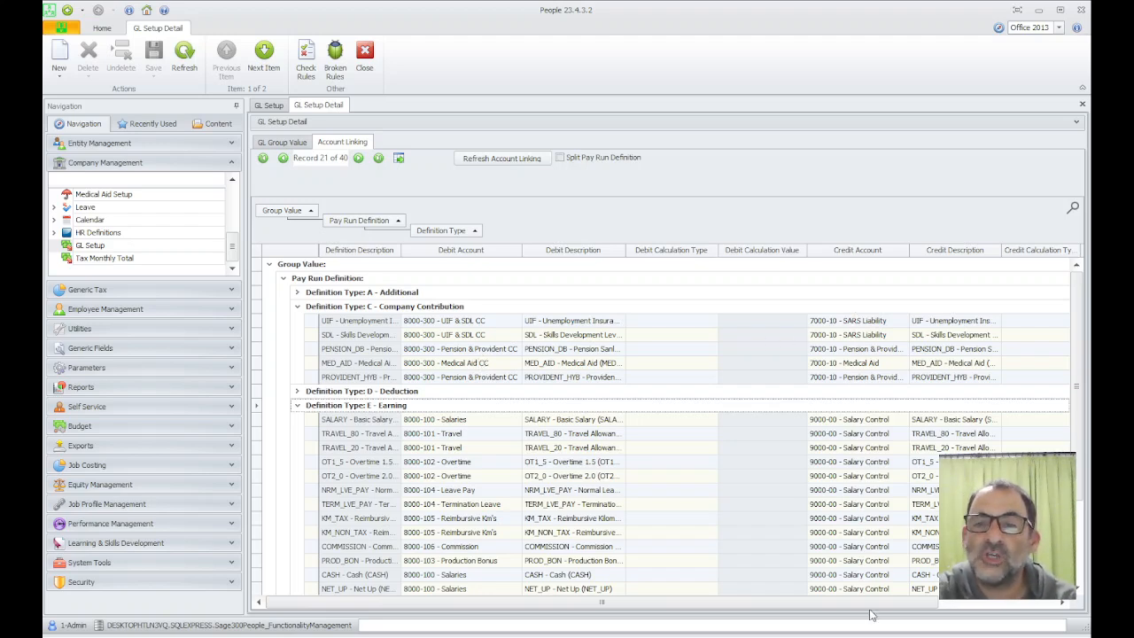
left_click(297, 405)
left_click(297, 306)
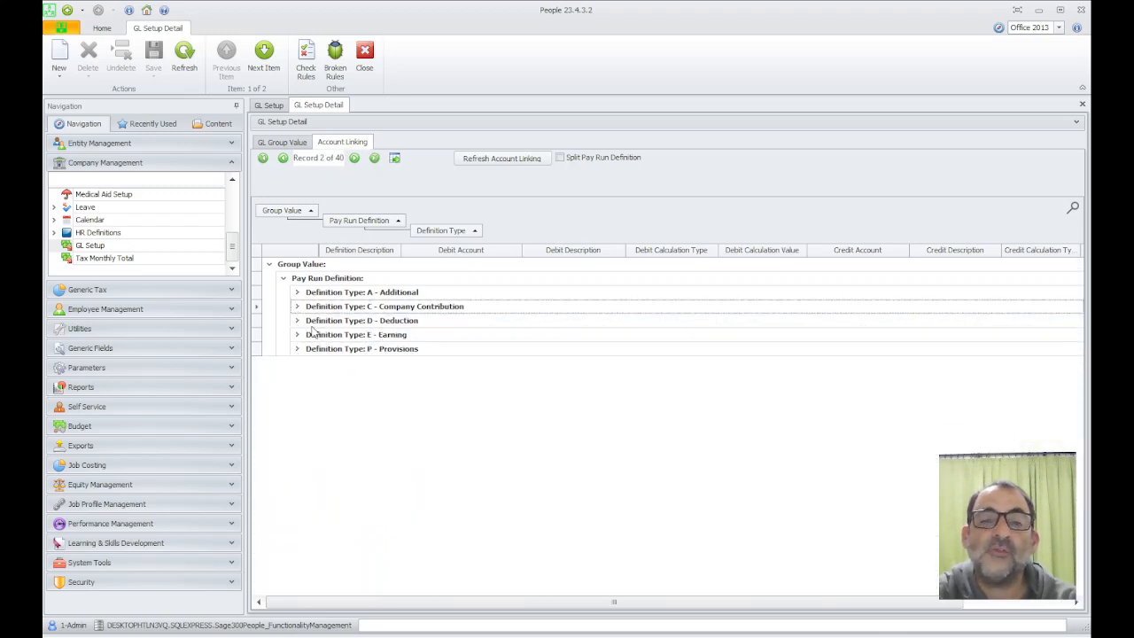
left_click(296, 320)
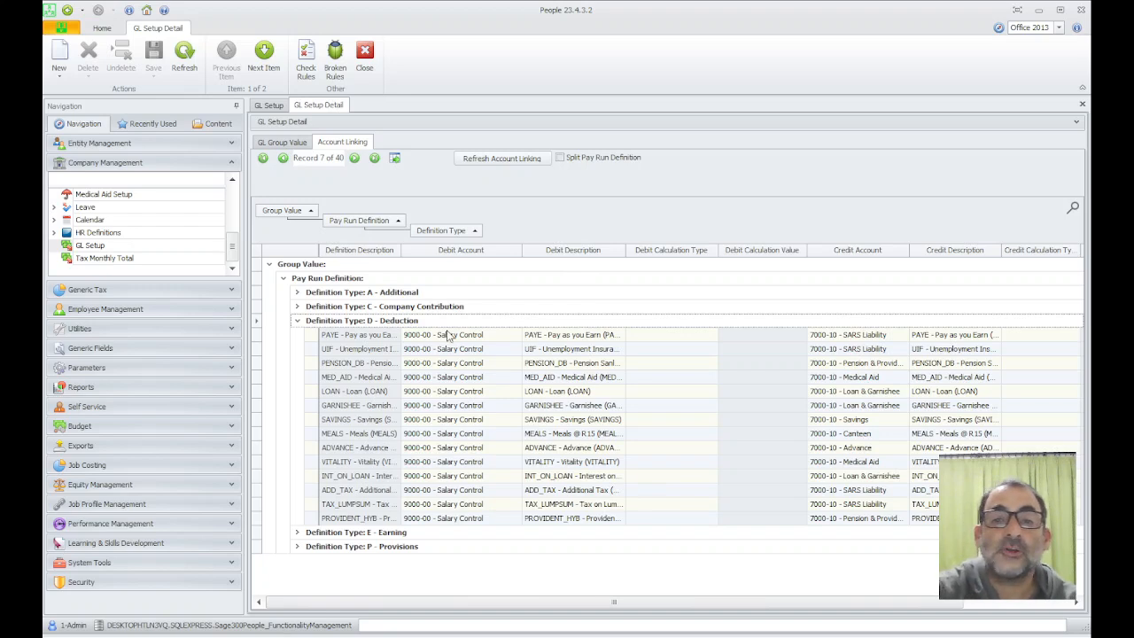
left_click(298, 321)
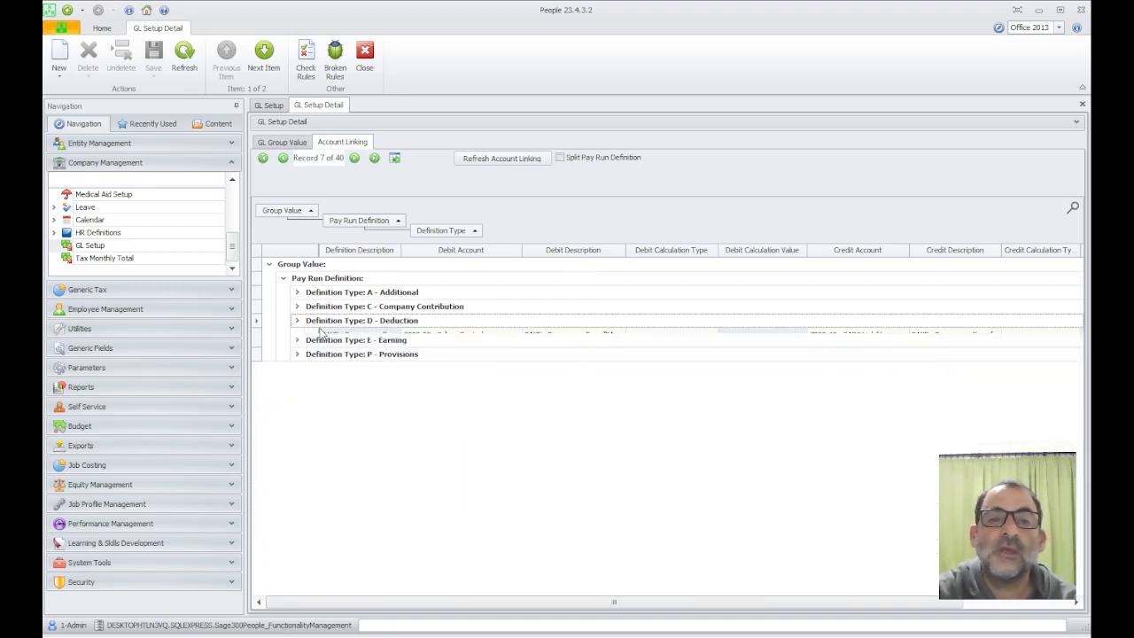
- Examine the debit and credit accounts linked to the Earning and Deduction definitions, expanding and collapsing each group
left_click(297, 335)
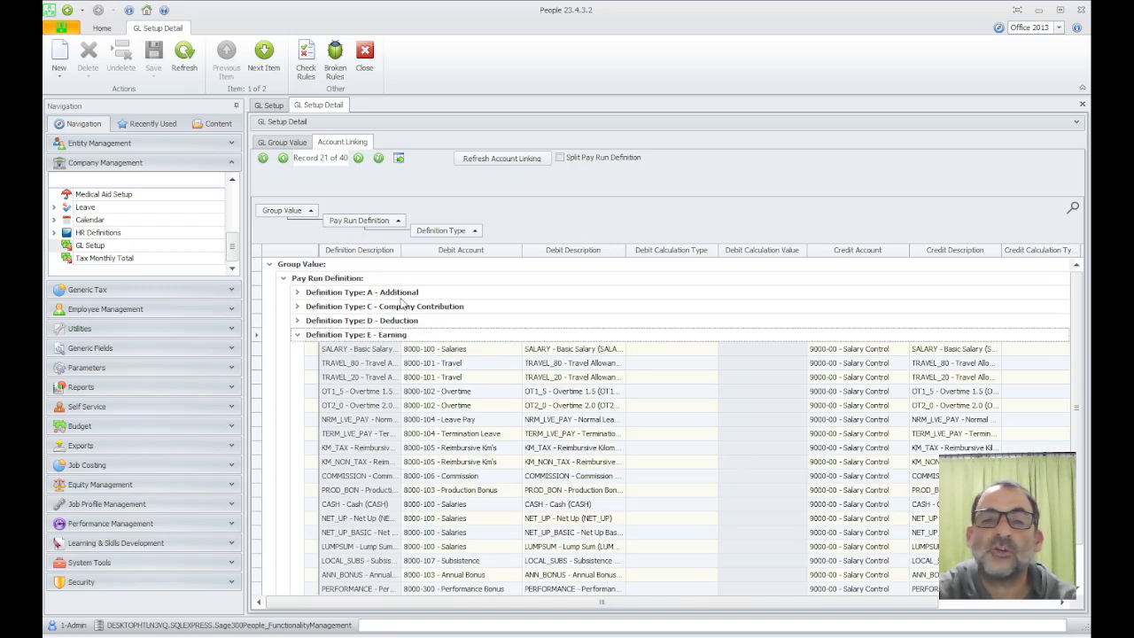
left_click(298, 320)
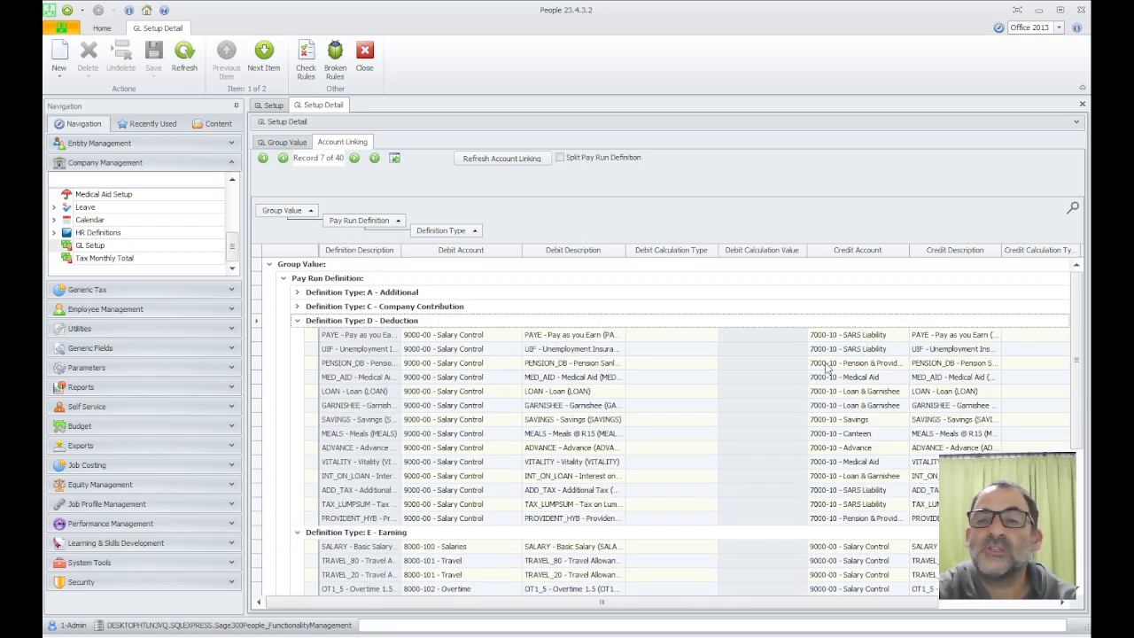
left_click(297, 321)
left_click(305, 339)
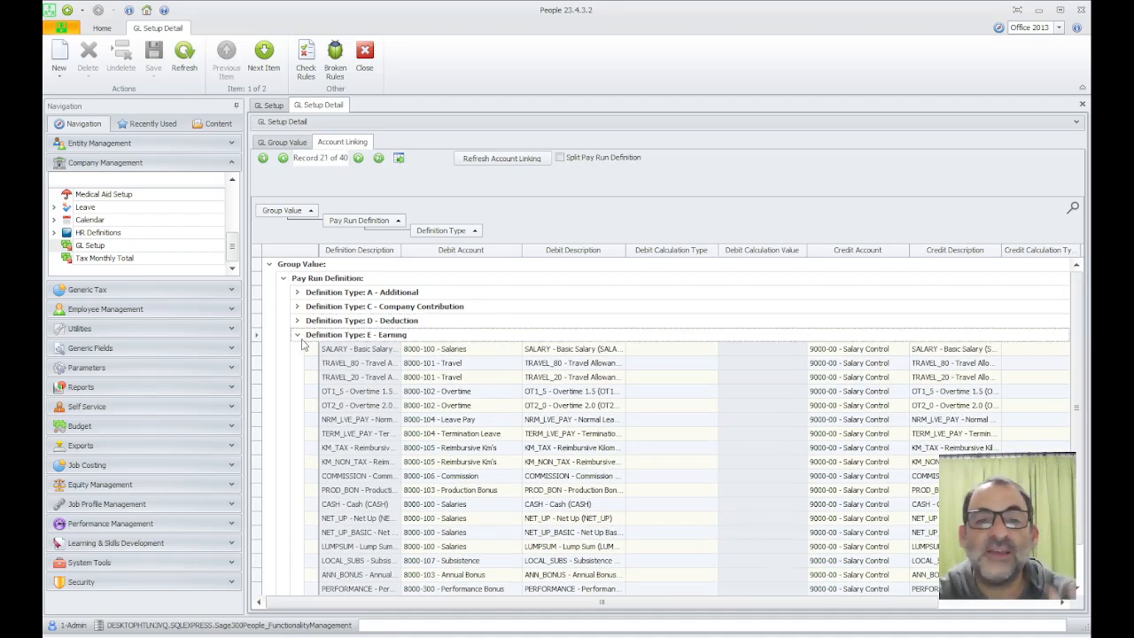
left_click(300, 337)
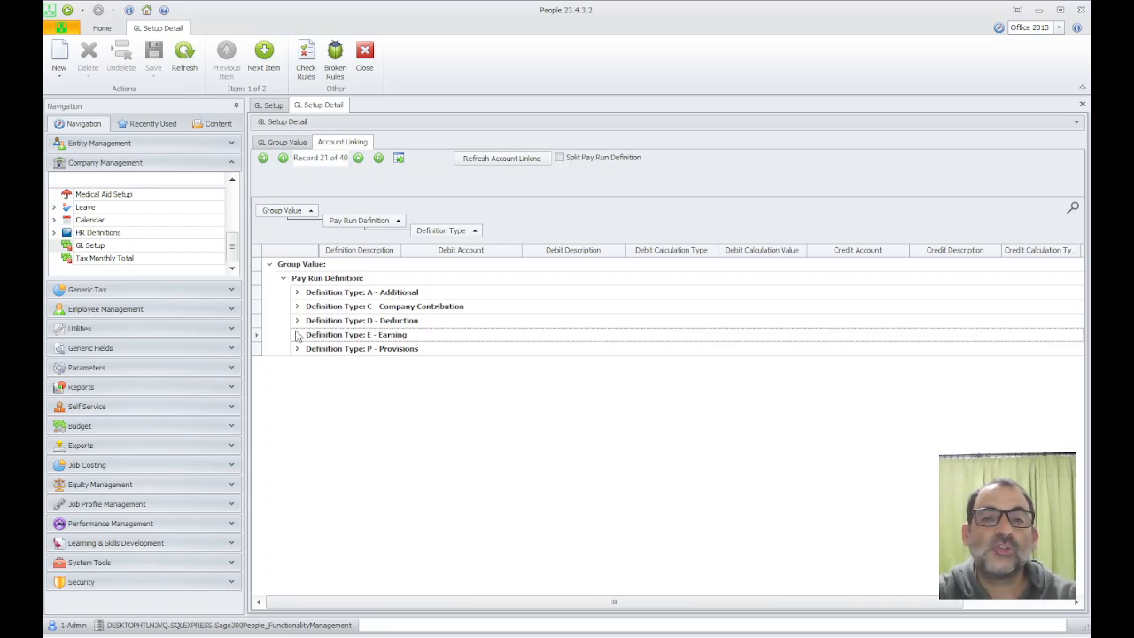
left_click(299, 337)
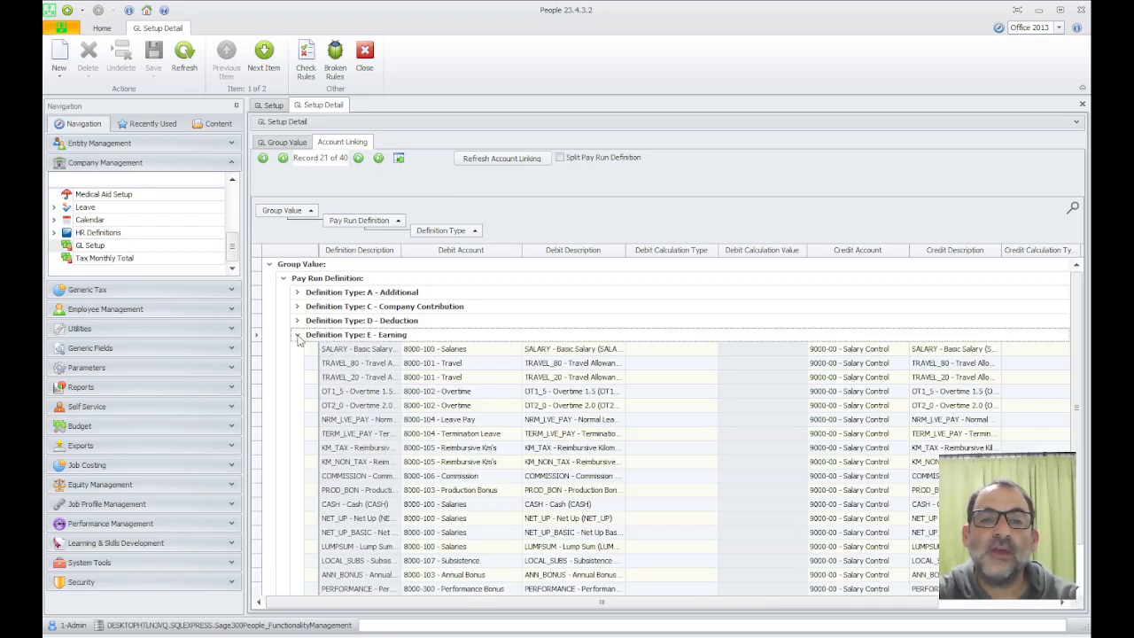
left_click(299, 336)
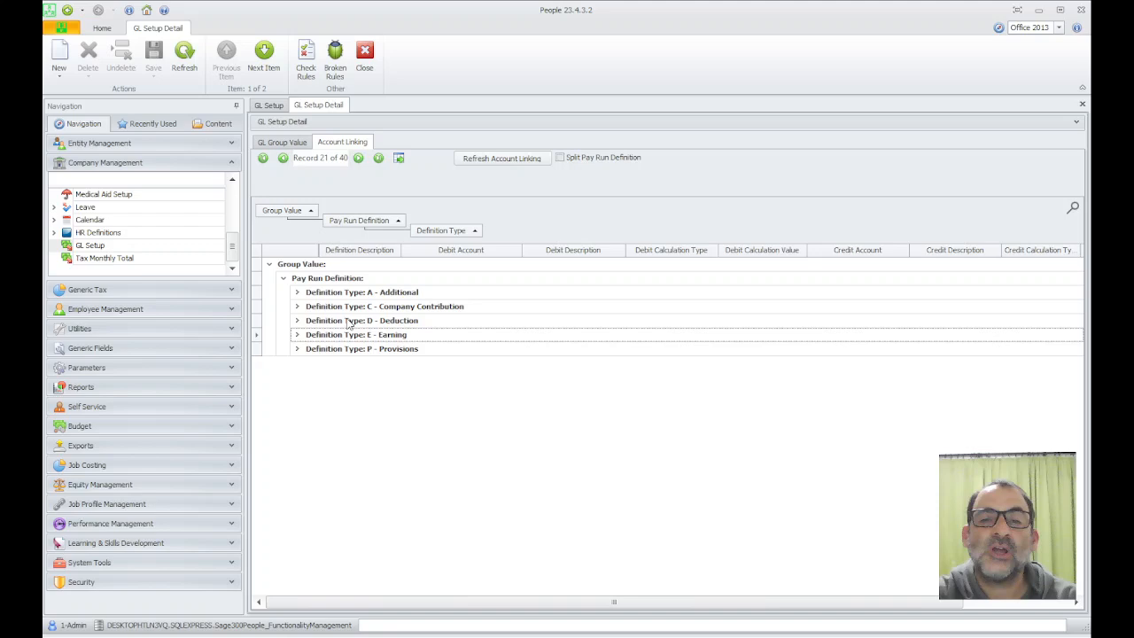
left_click(299, 335)
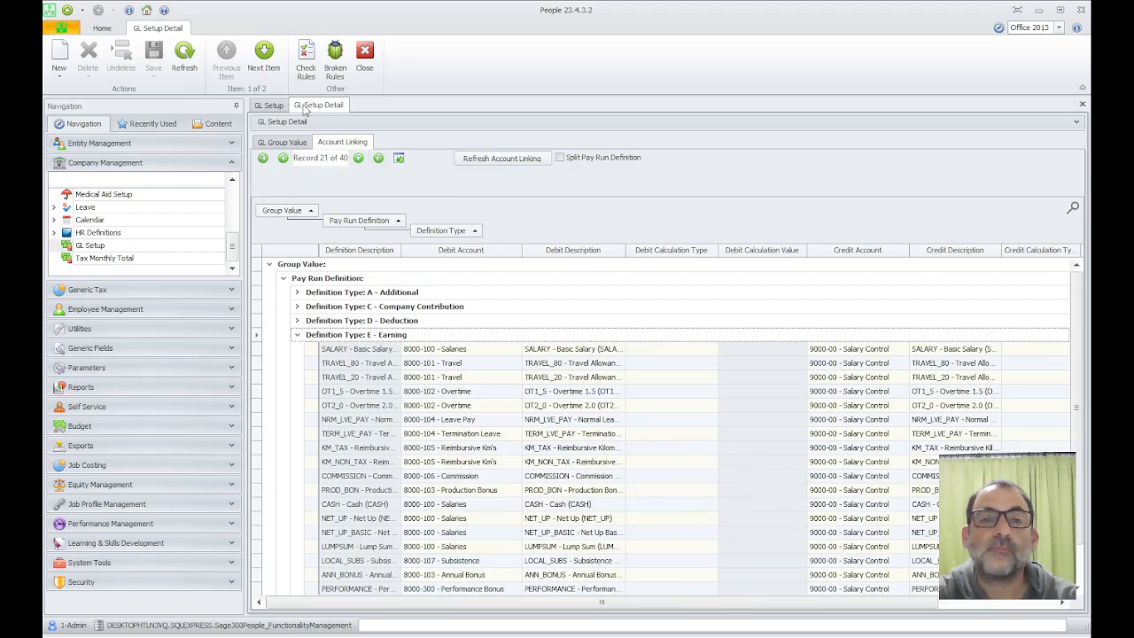
- Close the Purple Monthly GL setup detail and the GL Setup list, and collapse the Company Management section
left_click(333, 107)
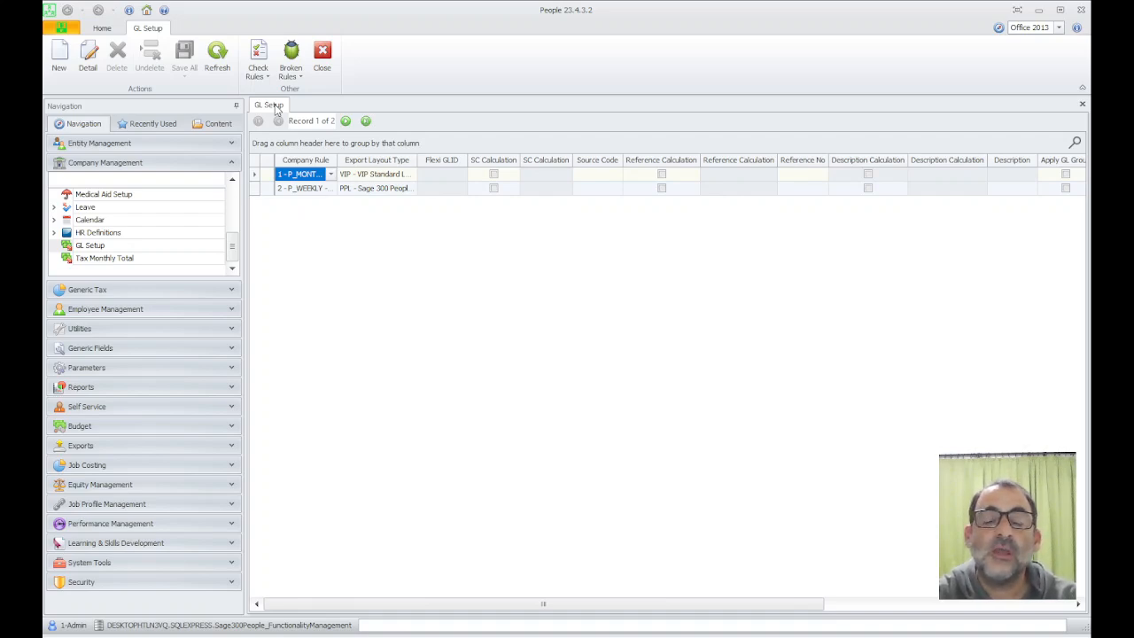
left_click(276, 108)
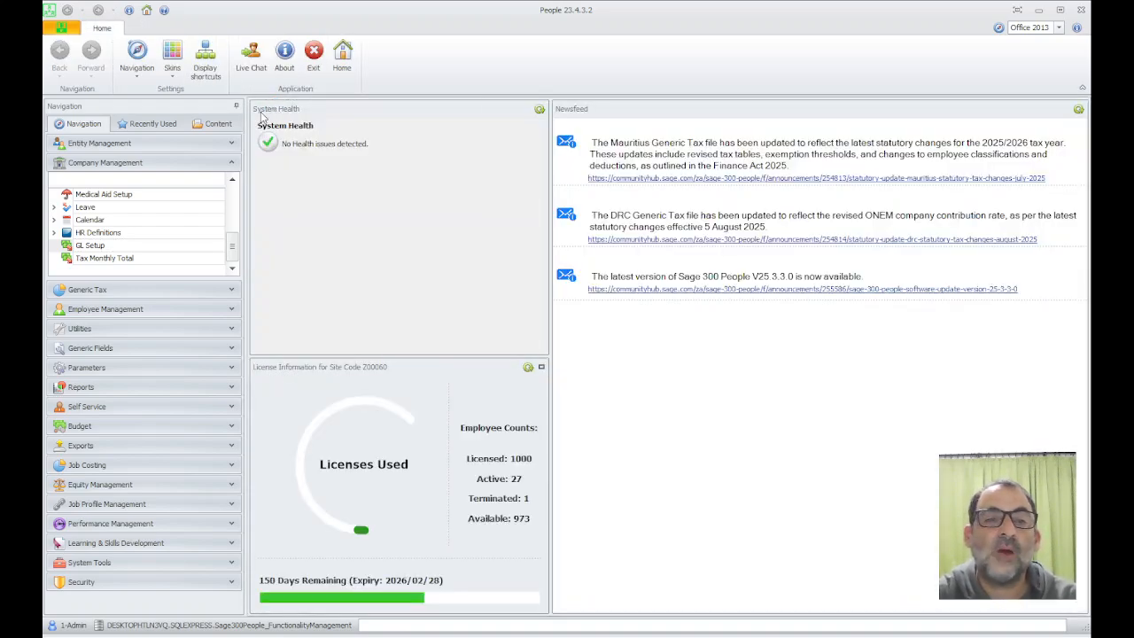
left_click(232, 165)
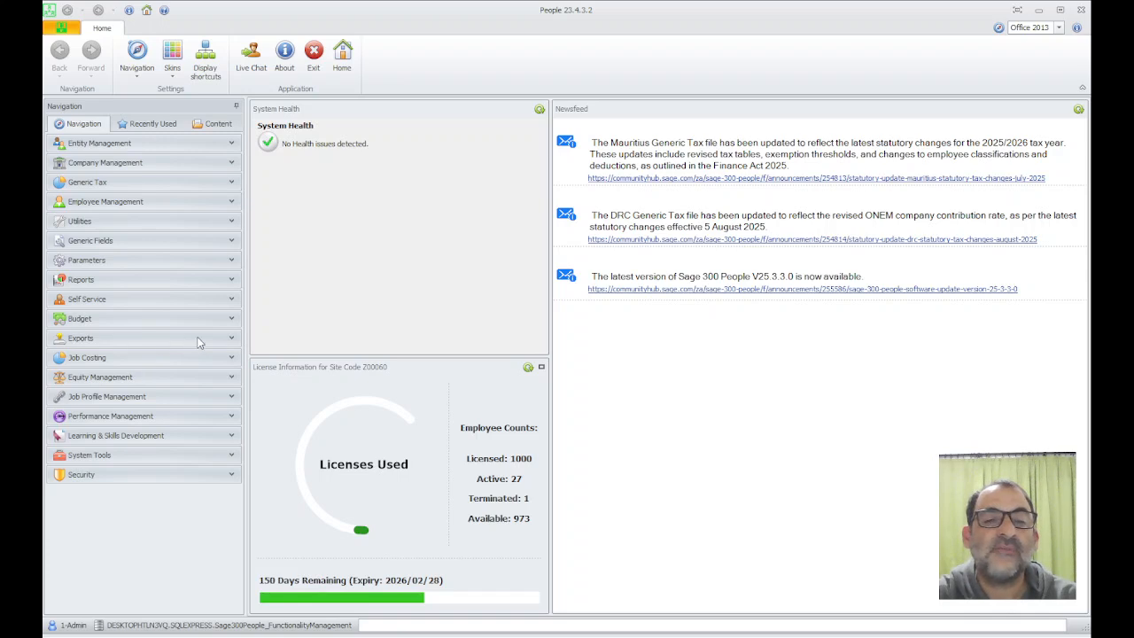
- Open the GL Export detail for the Purple Monthly company rule with the VIP Standard Layout
left_click(231, 338)
left_click(100, 421)
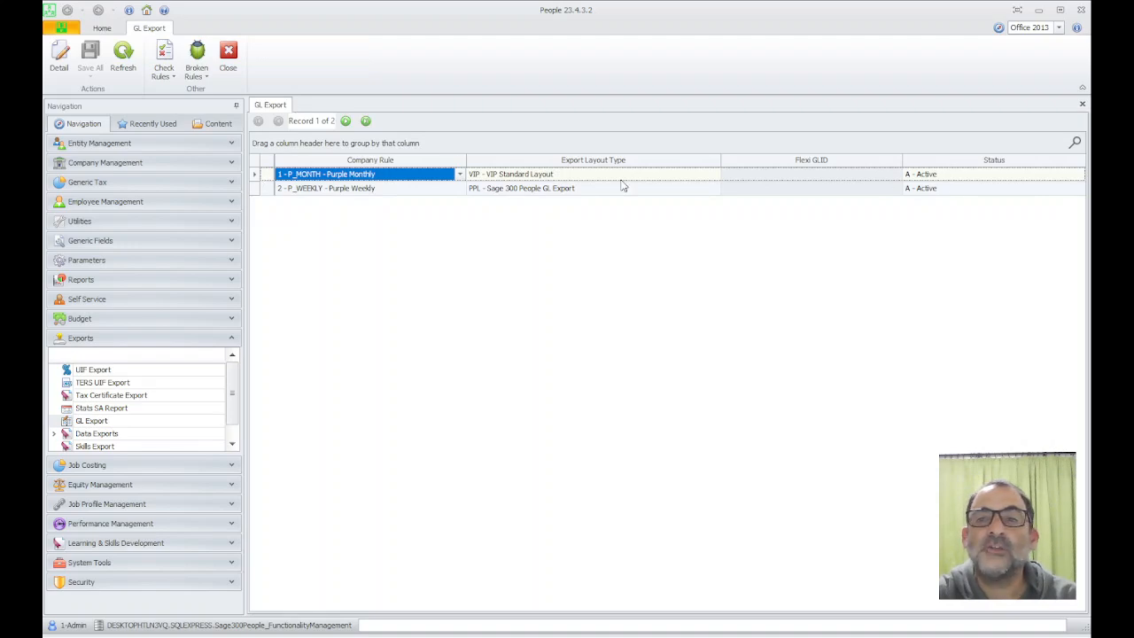
double_click(271, 177)
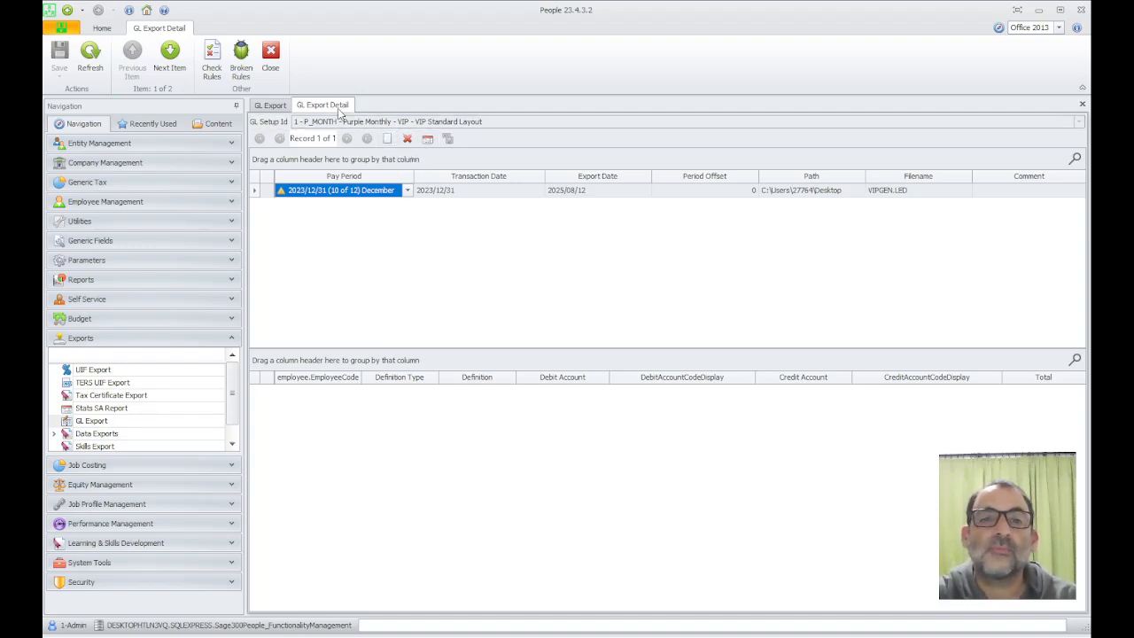
- Add a new export record for the 2023/12/31 December pay period, generate its ledger transactions and save it
left_click(387, 138)
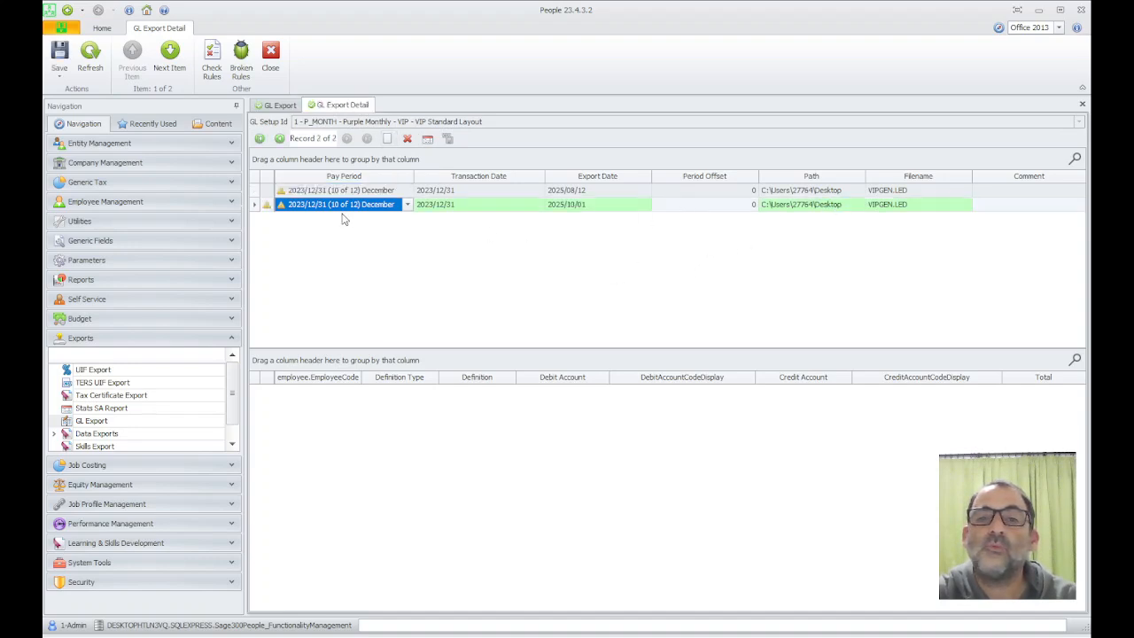
left_click(427, 144)
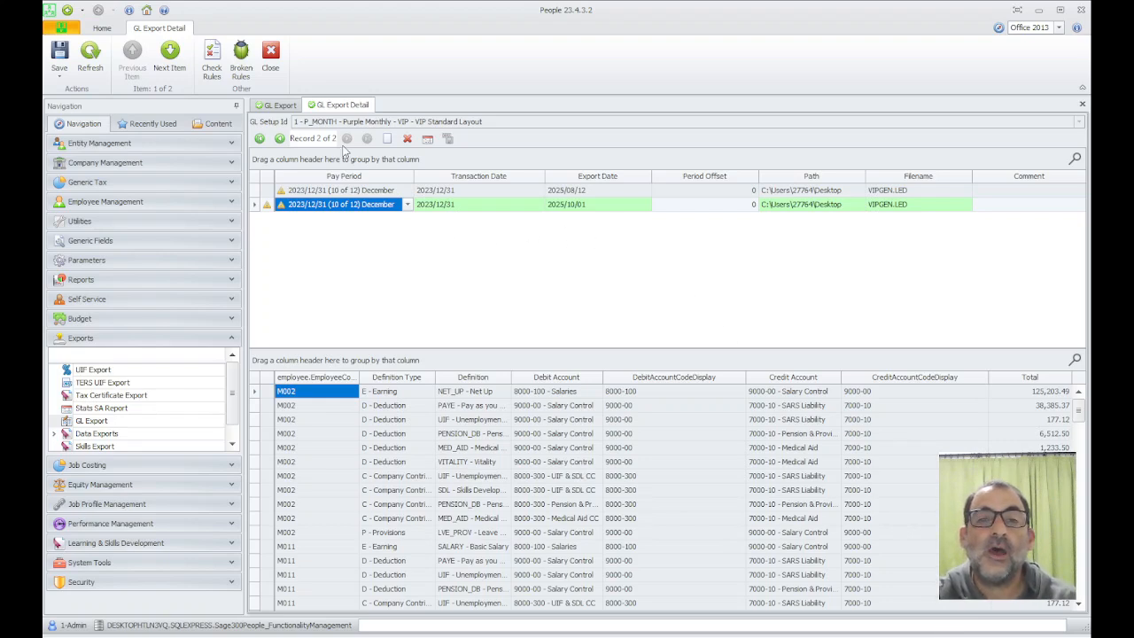
left_click(59, 55)
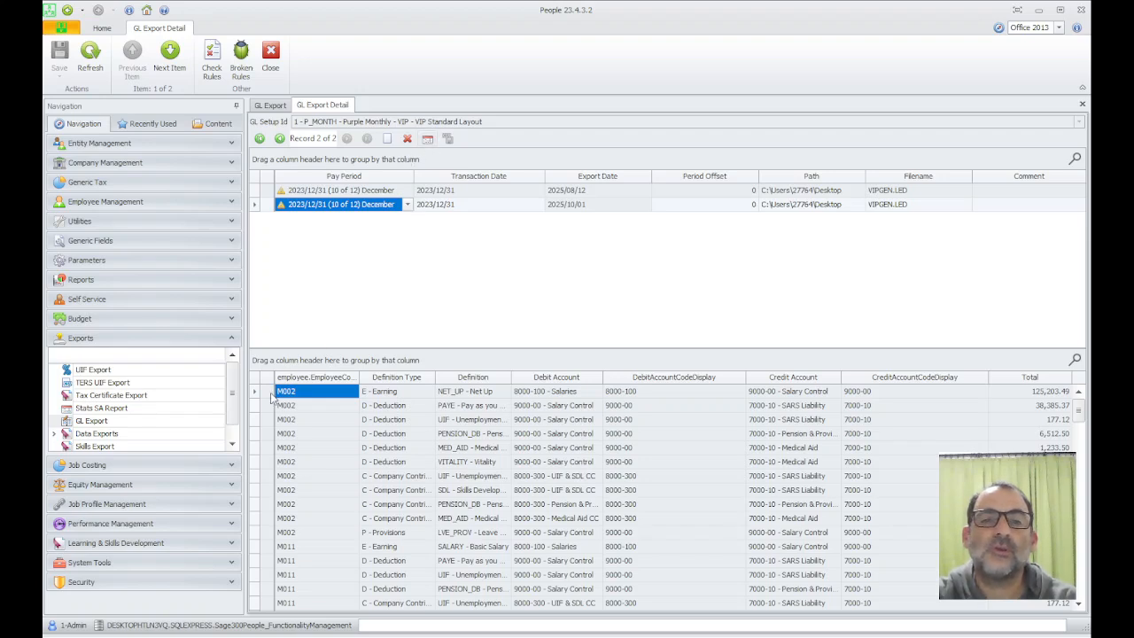
- Examine the new export record's period offset, path and filename, and refresh the export detail
left_click(744, 206)
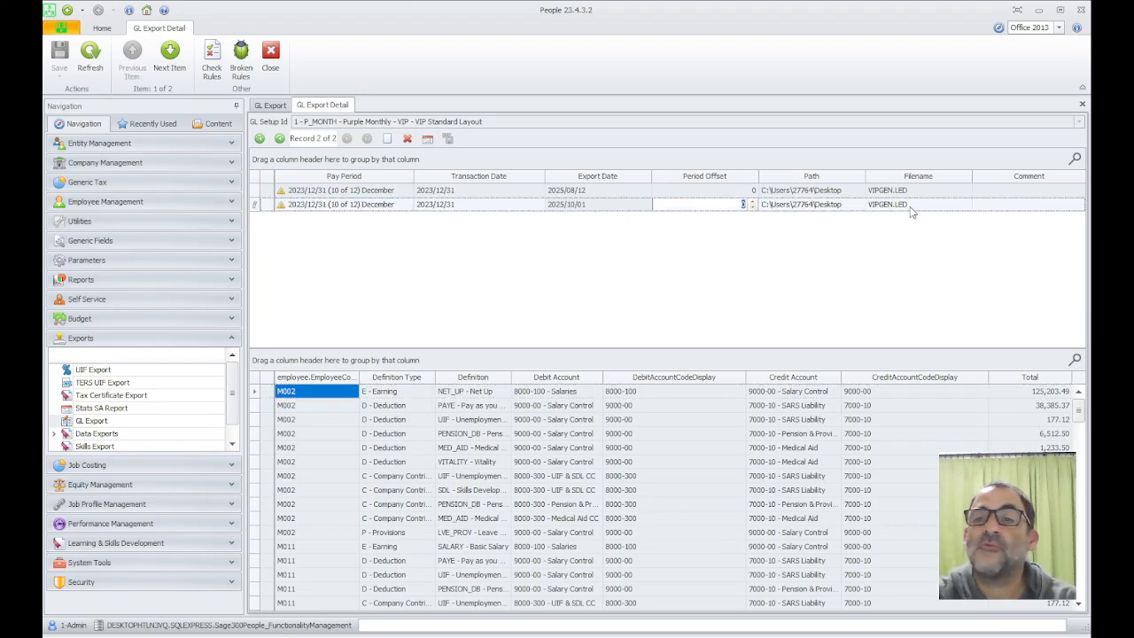
left_click(787, 207)
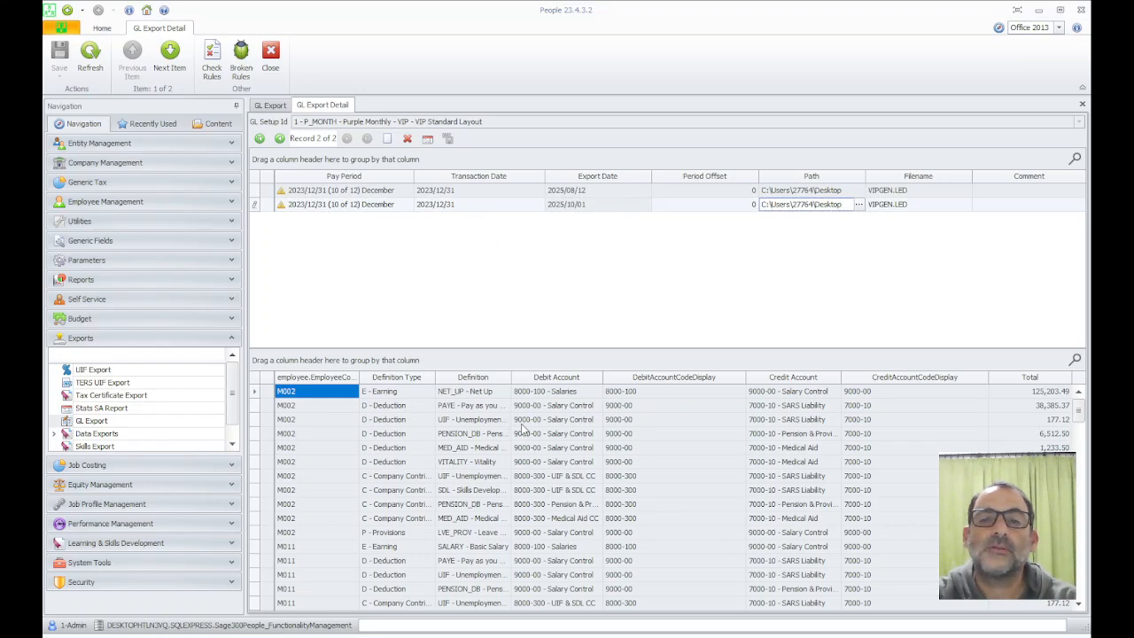
left_click(89, 53)
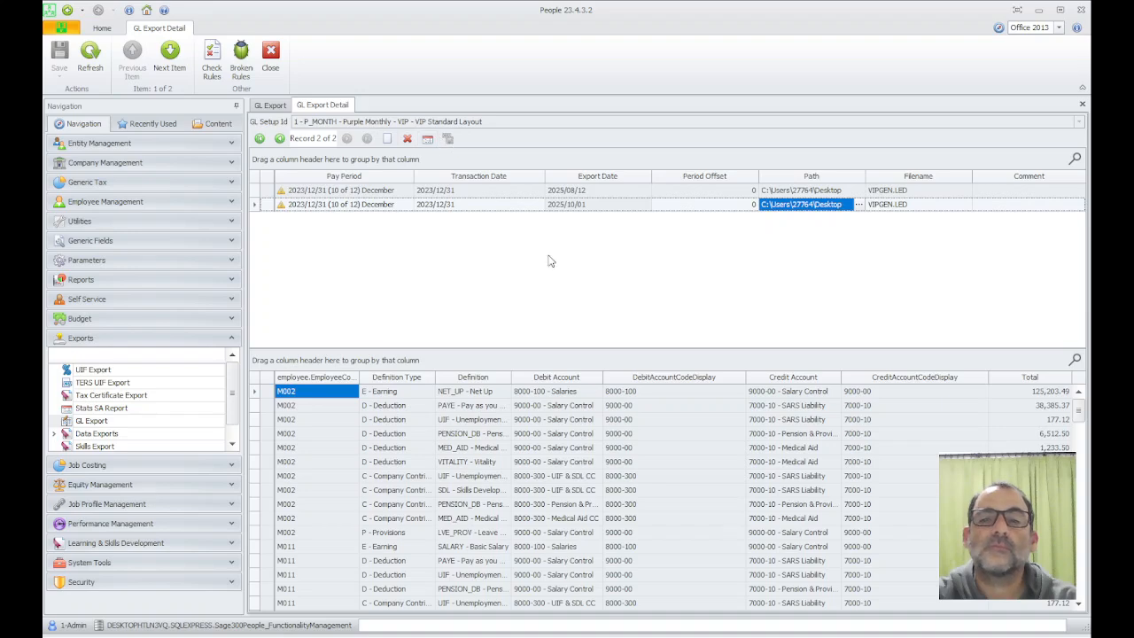
mouse_move(1079, 413)
left_mouse_down()
mouse_move(1079, 441)
mouse_move(1077, 404)
left_mouse_up()
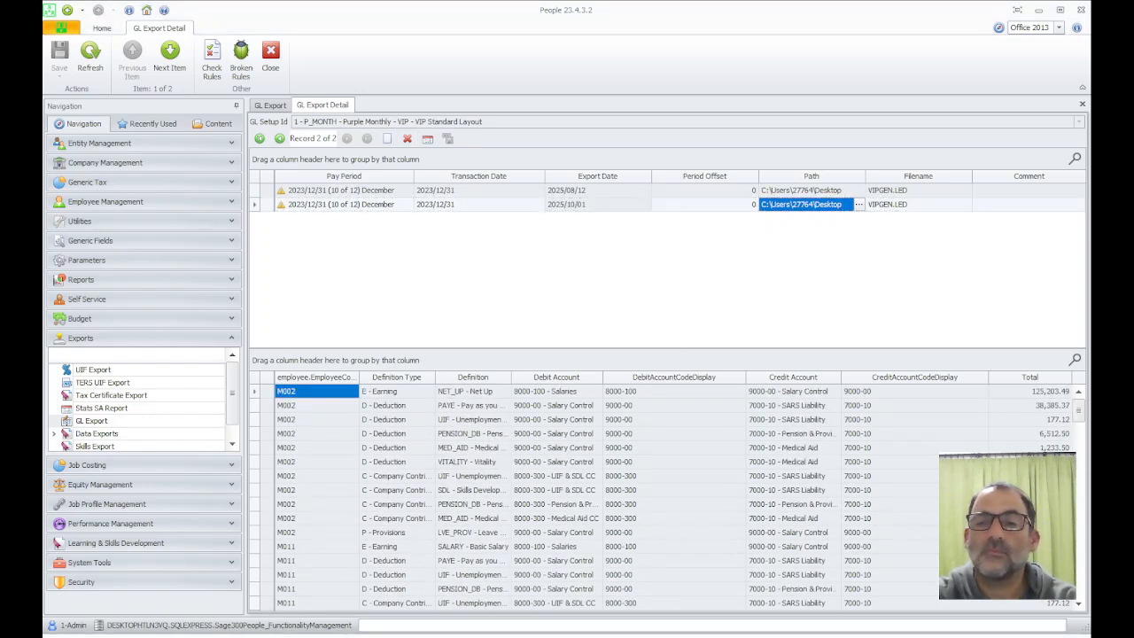
- Delete the second December export record, dated 2025/10/01, and save the change
left_click(274, 204)
left_click(407, 138)
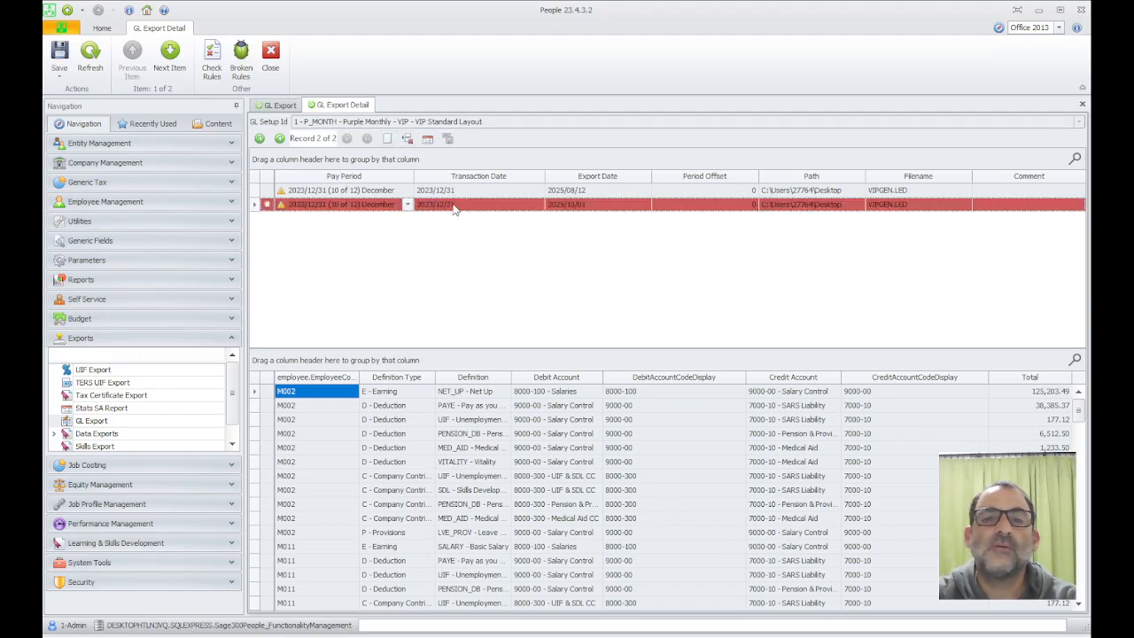
left_click(60, 55)
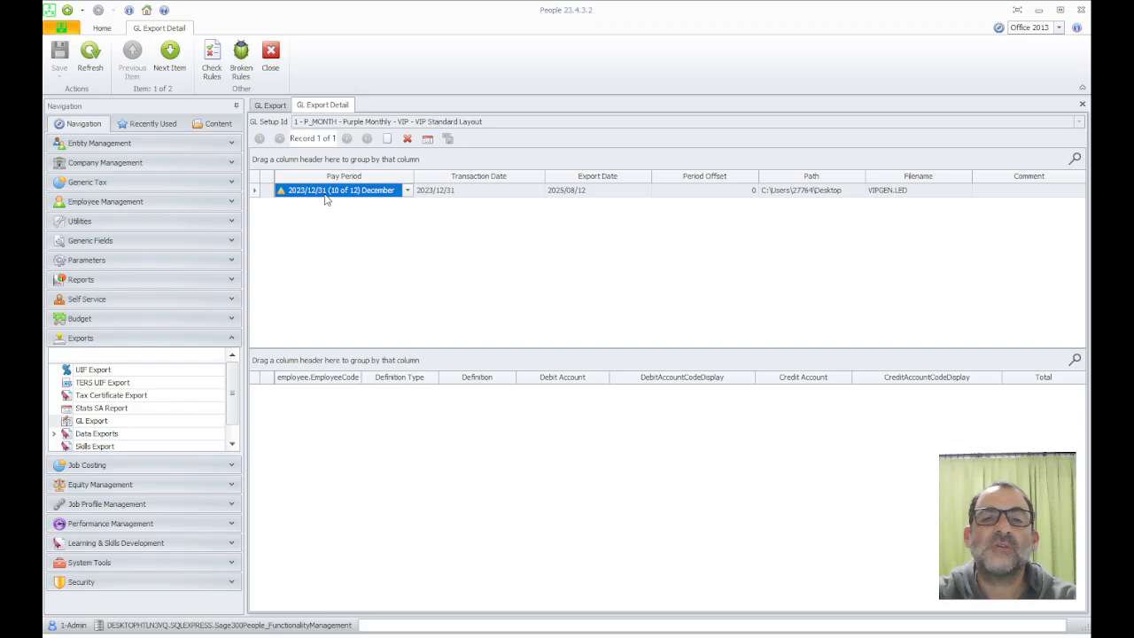
- Generate the transactions of the remaining December export record and examine the debit and credit accounts of the SALES_I earning line
left_click(432, 140)
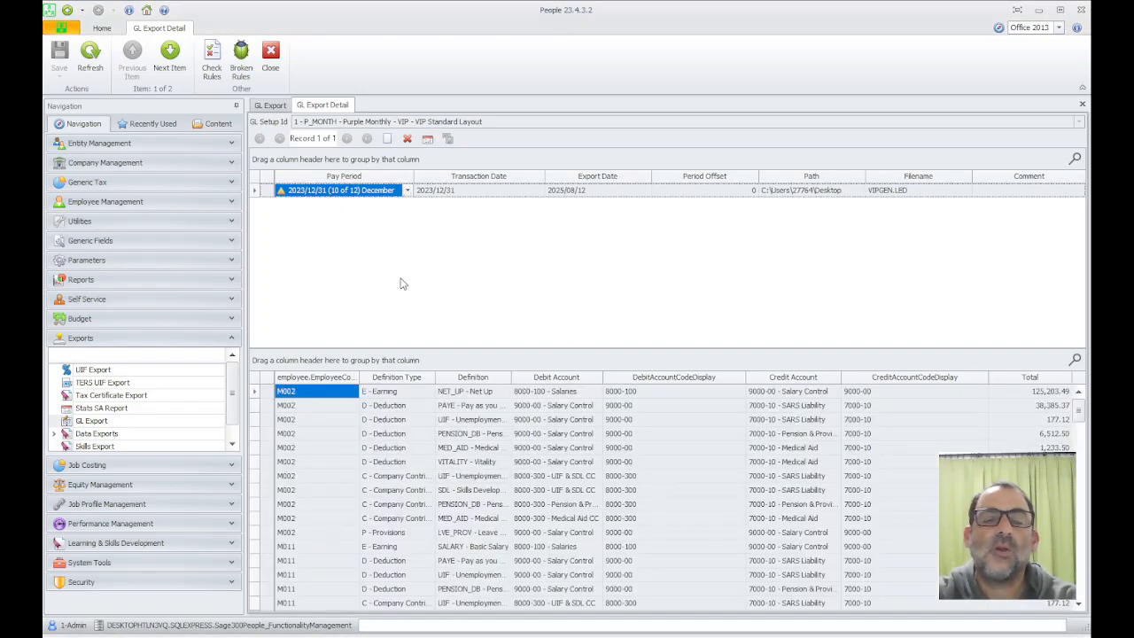
scroll(541, 374, "down", 10)
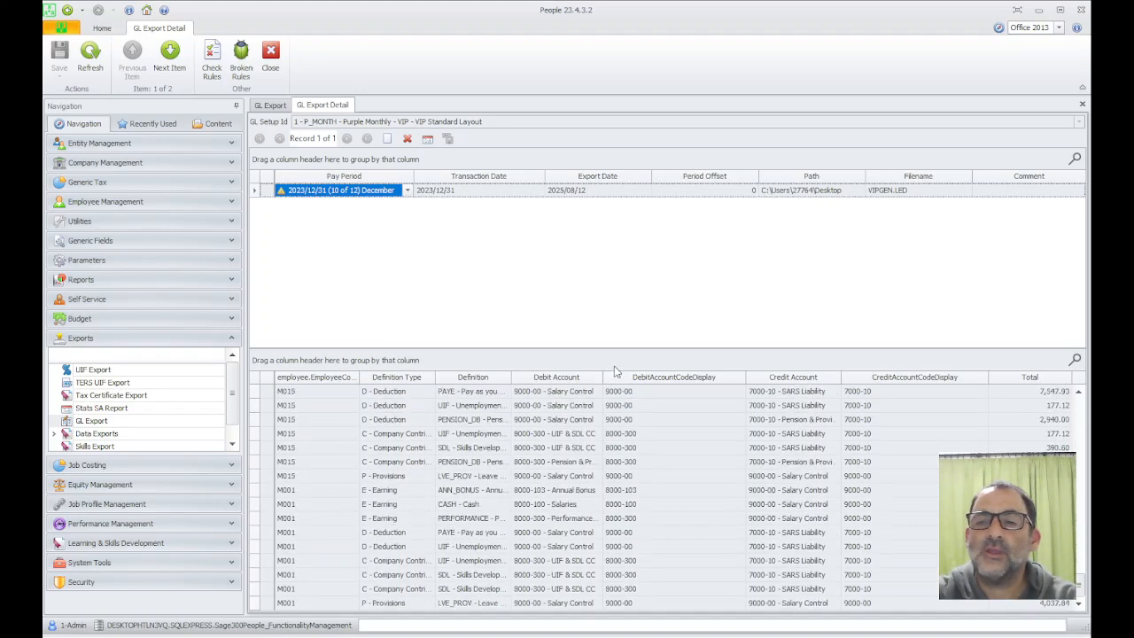
scroll(613, 367, "up", 10)
scroll(478, 521, "down", 8)
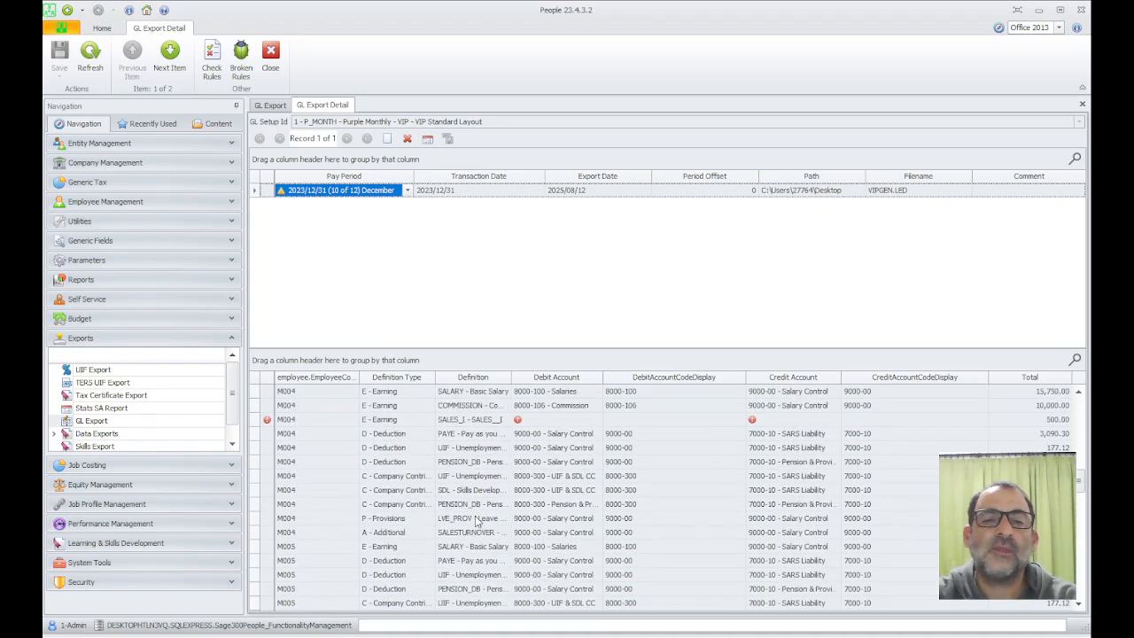
left_click(560, 422)
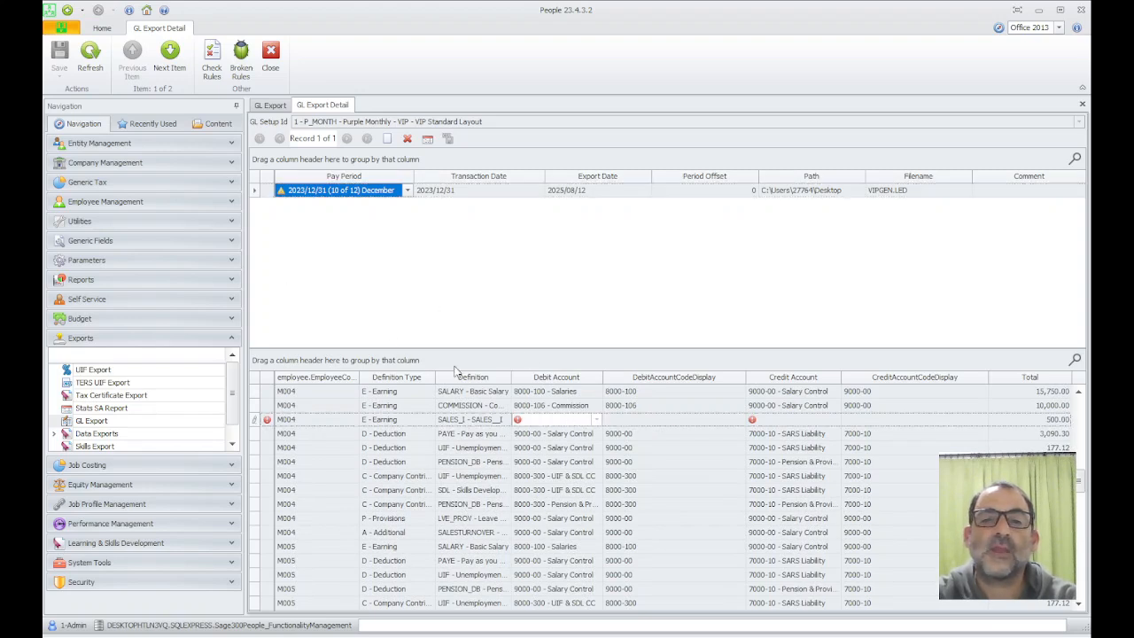
left_click(797, 420)
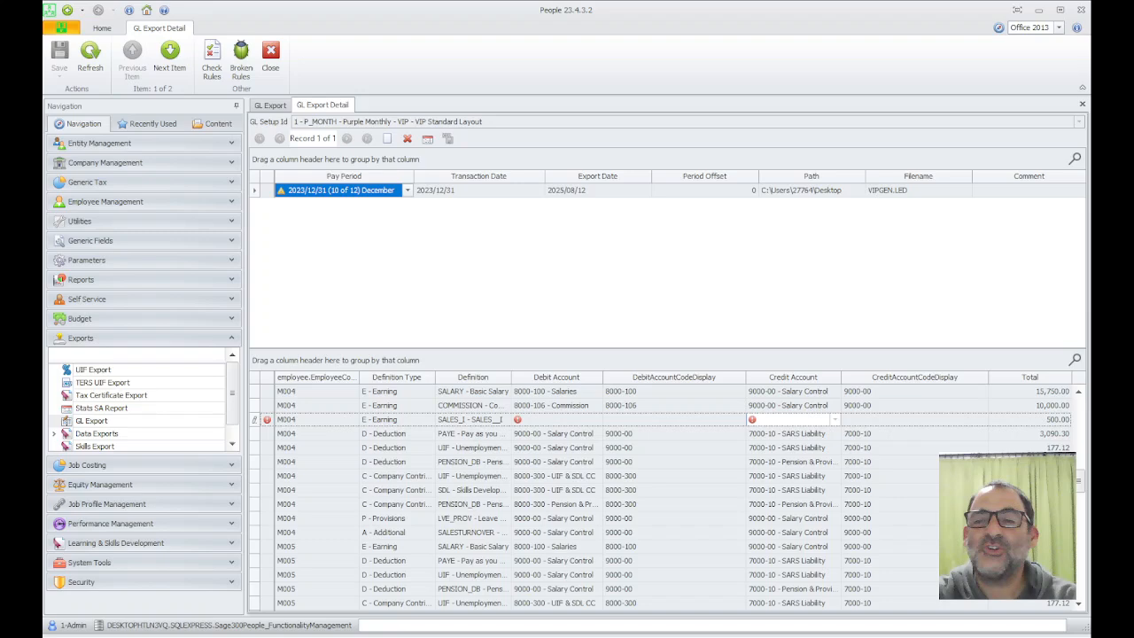
left_click_drag(1080, 481, 1080, 409)
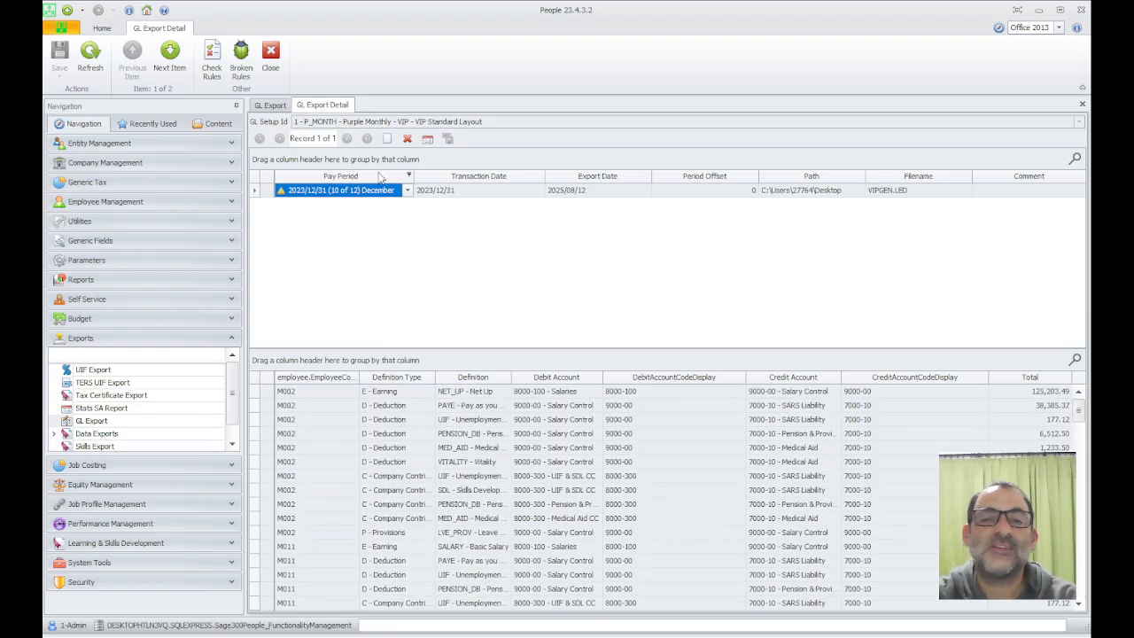
- Close the GL Export detail and the GL Export list, and collapse the Exports section
middle_click(330, 107)
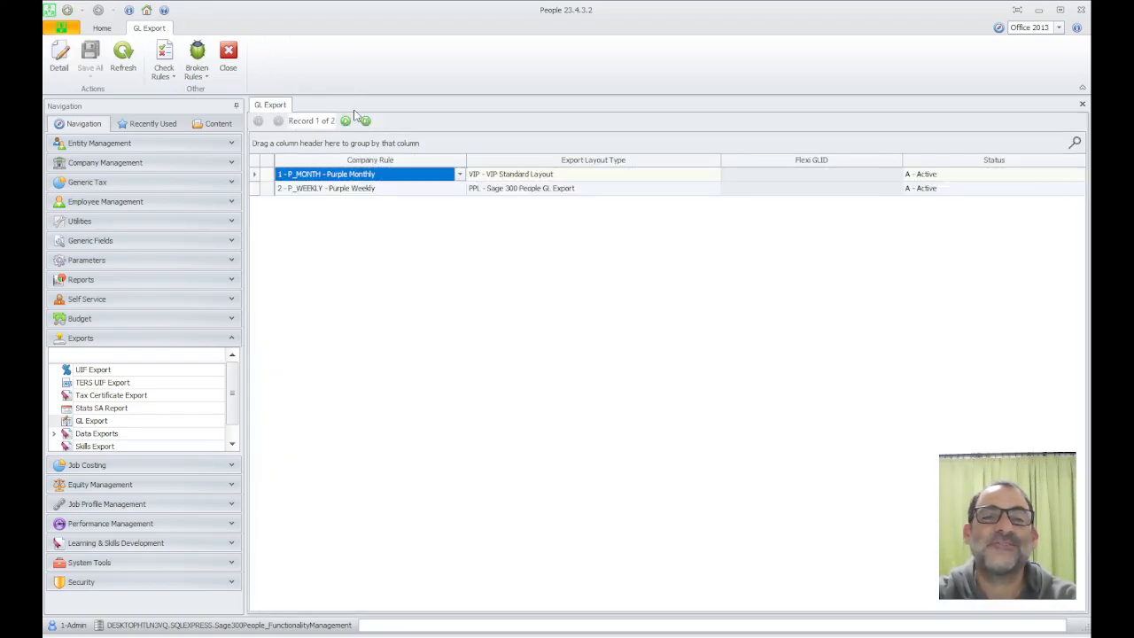
middle_click(277, 109)
left_click(230, 337)
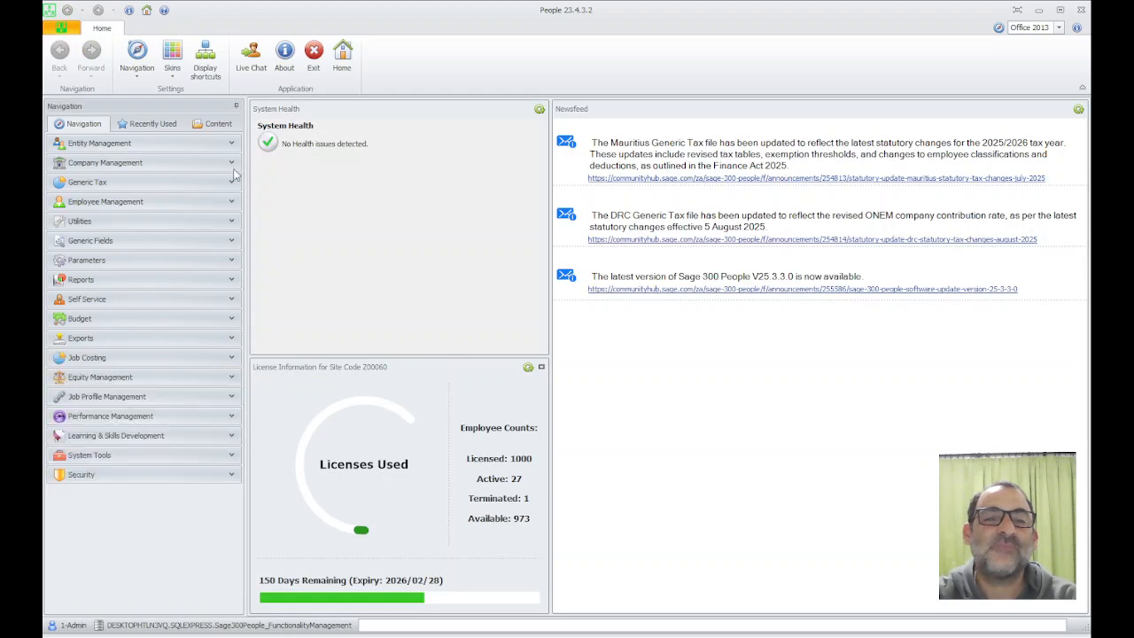
- Open the account linking of the Purple Monthly GL setup and collapse its setup details
left_click(231, 162)
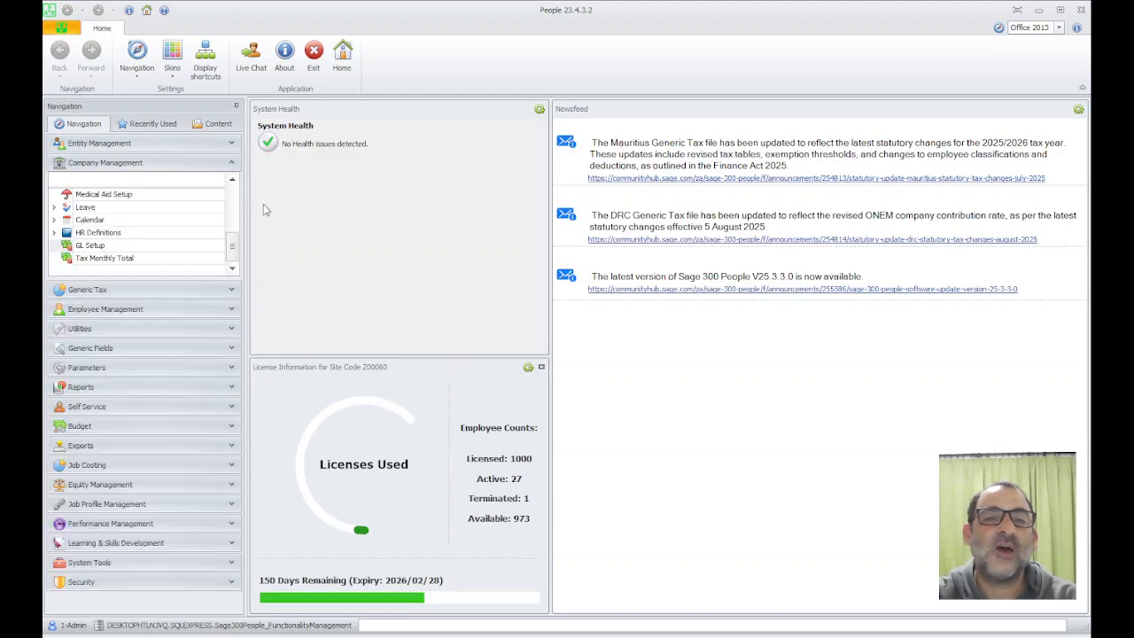
left_click(98, 247)
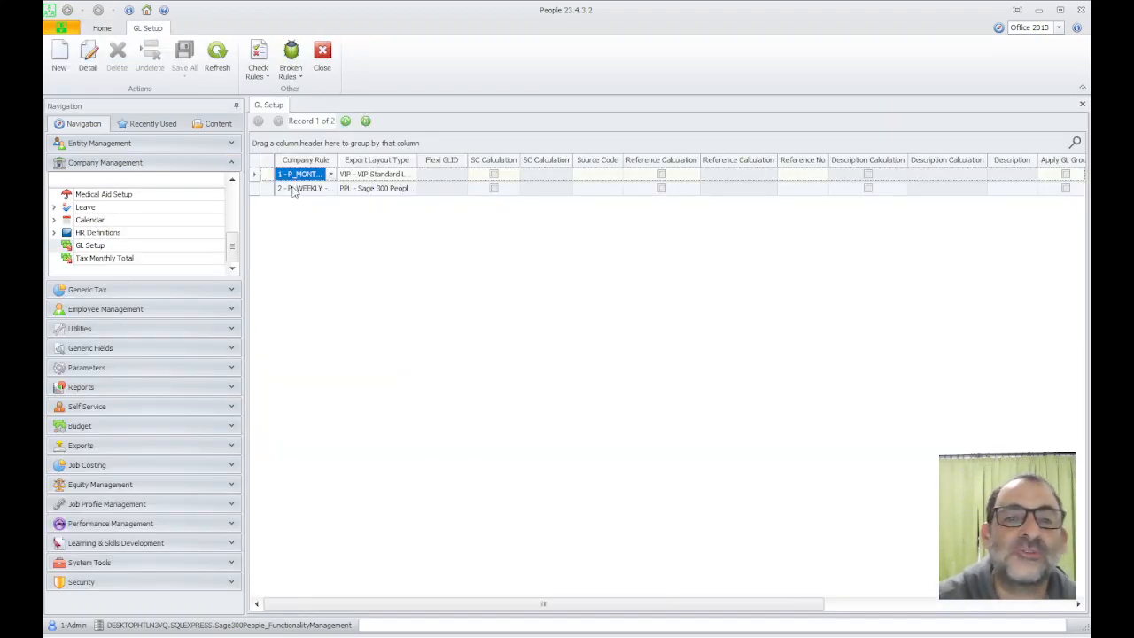
double_click(273, 174)
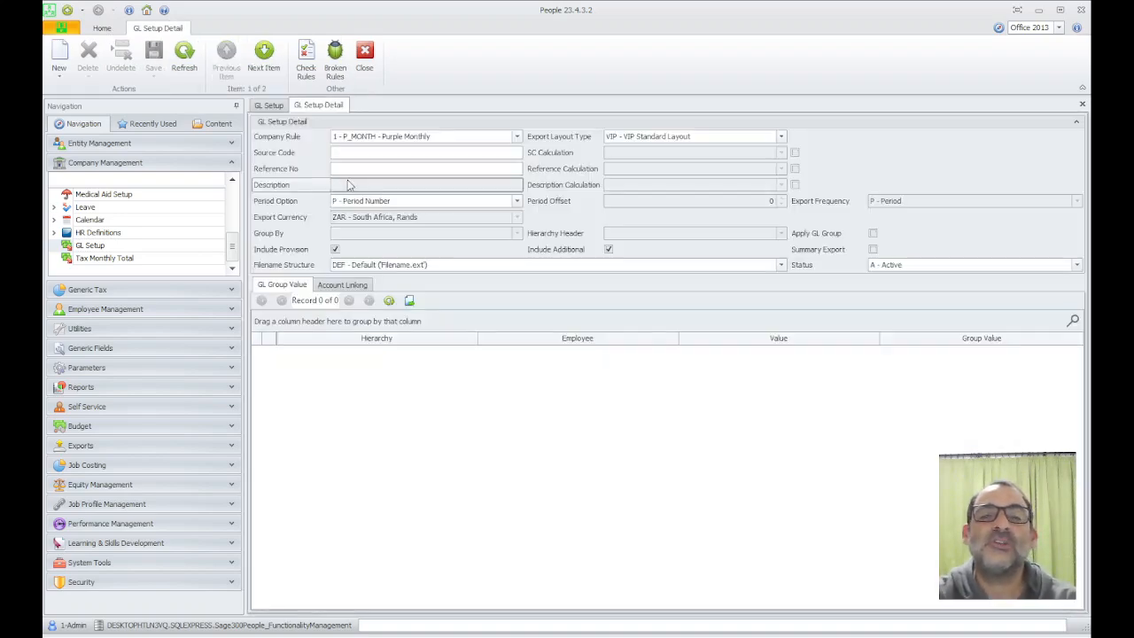
left_click(342, 284)
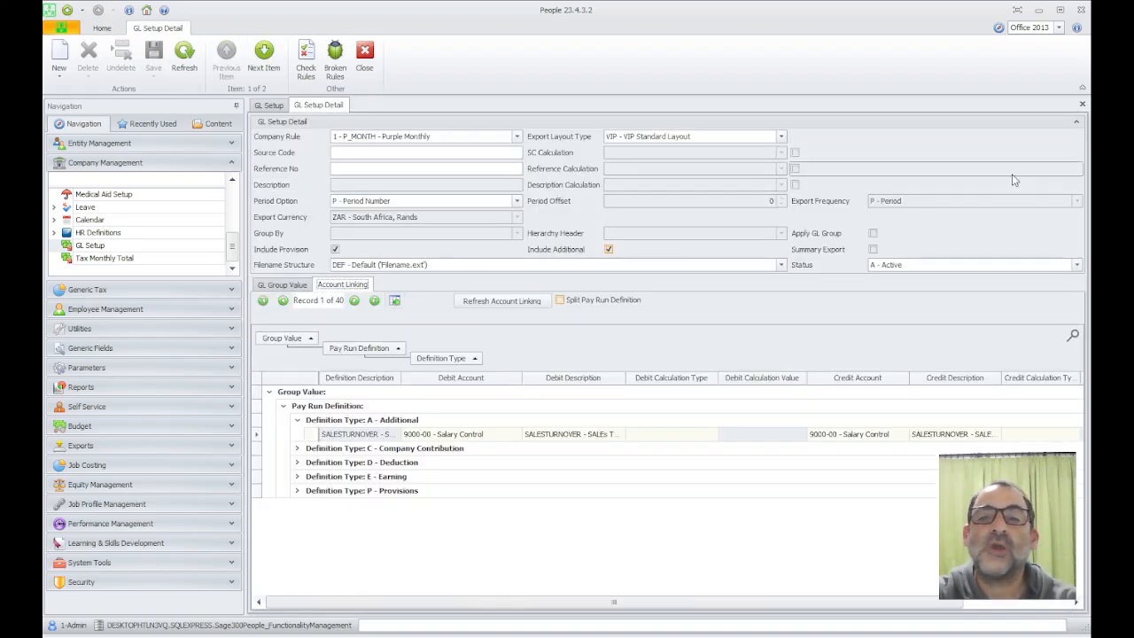
left_click(1077, 121)
- Expand the Company Contribution, Deduction and Earning groups and look through their linked definitions and accounts
left_click(303, 323)
left_click(301, 323)
left_click(316, 410)
left_click(298, 405)
scroll(330, 450, "down", 2)
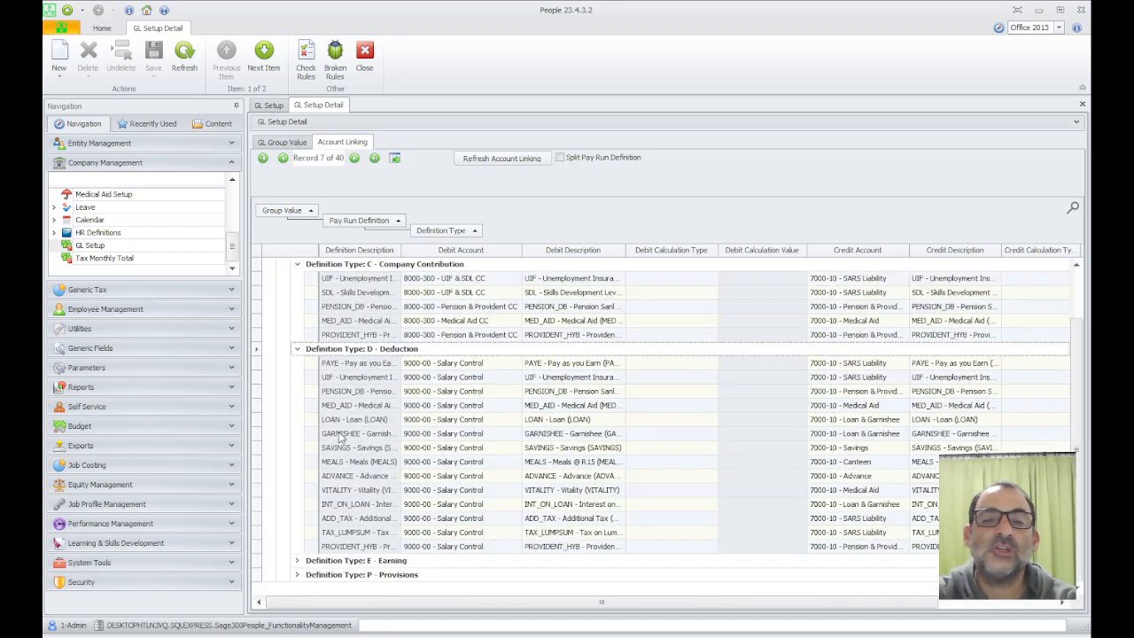
left_click(298, 561)
scroll(497, 428, "down", 6)
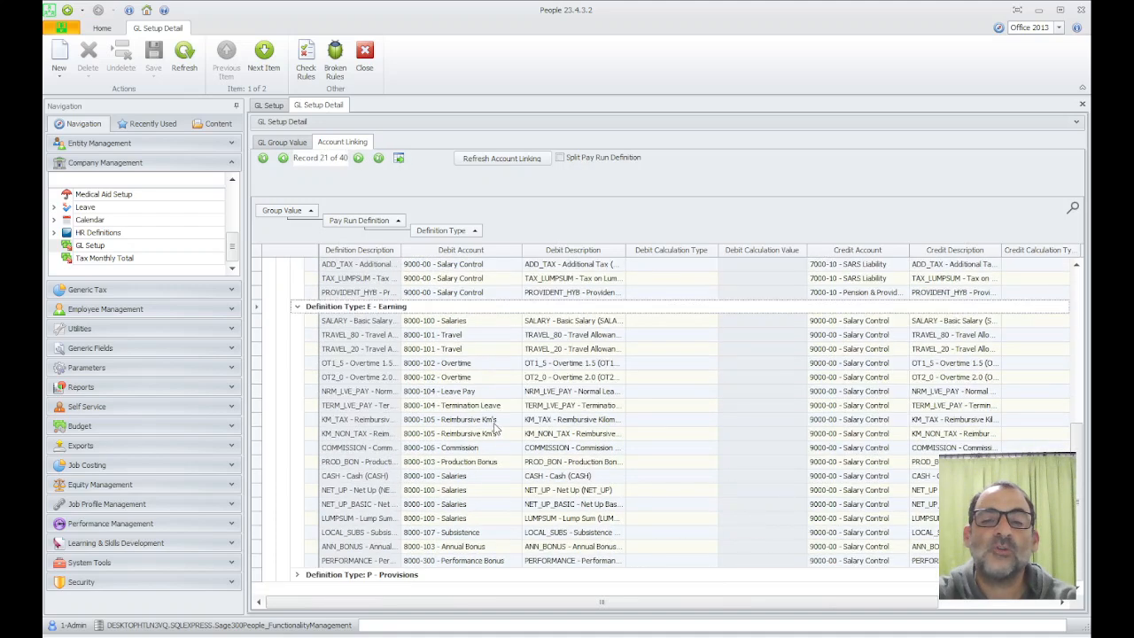
- Expand the Provisions definitions, refresh the account linking of the Purple Monthly GL setup and look for definitions without accounts
left_click(297, 575)
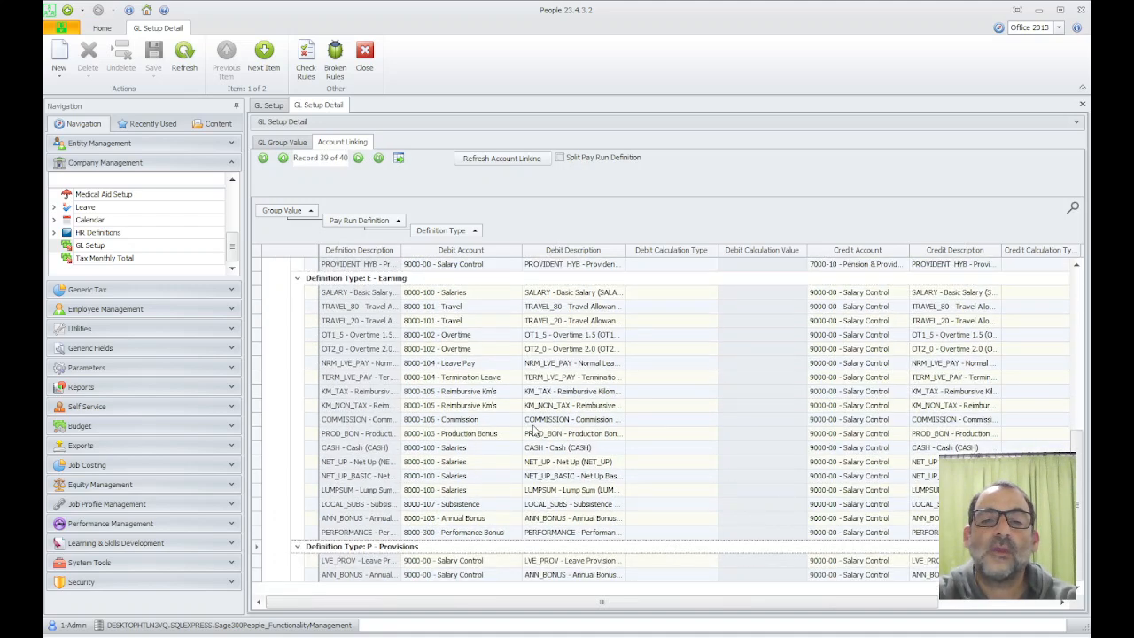
scroll(532, 430, "up", 8)
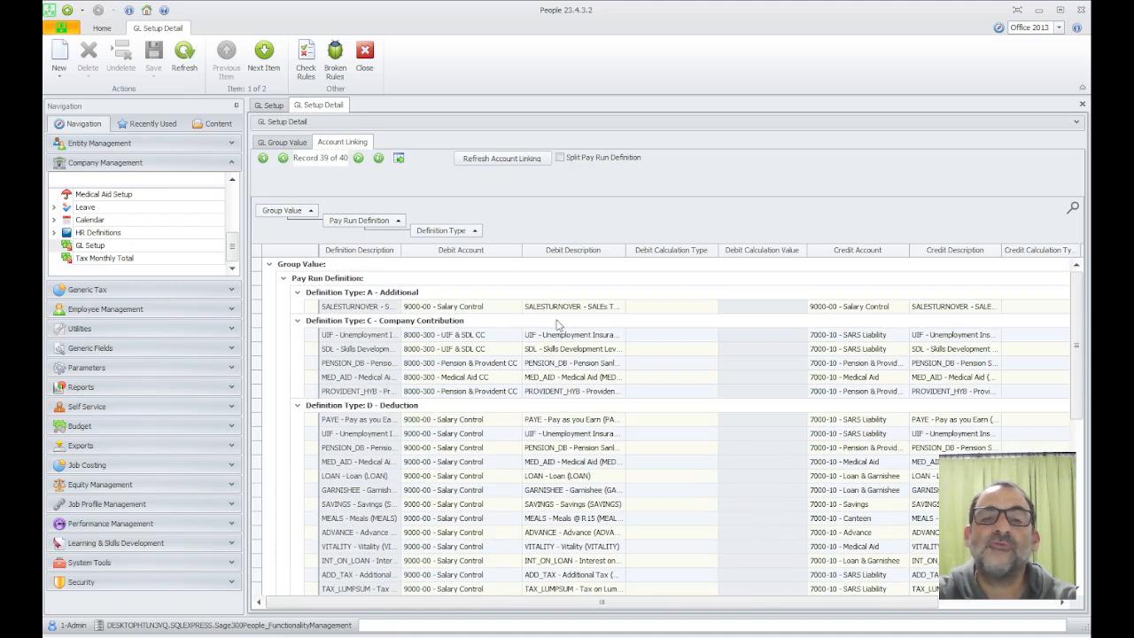
left_click(489, 166)
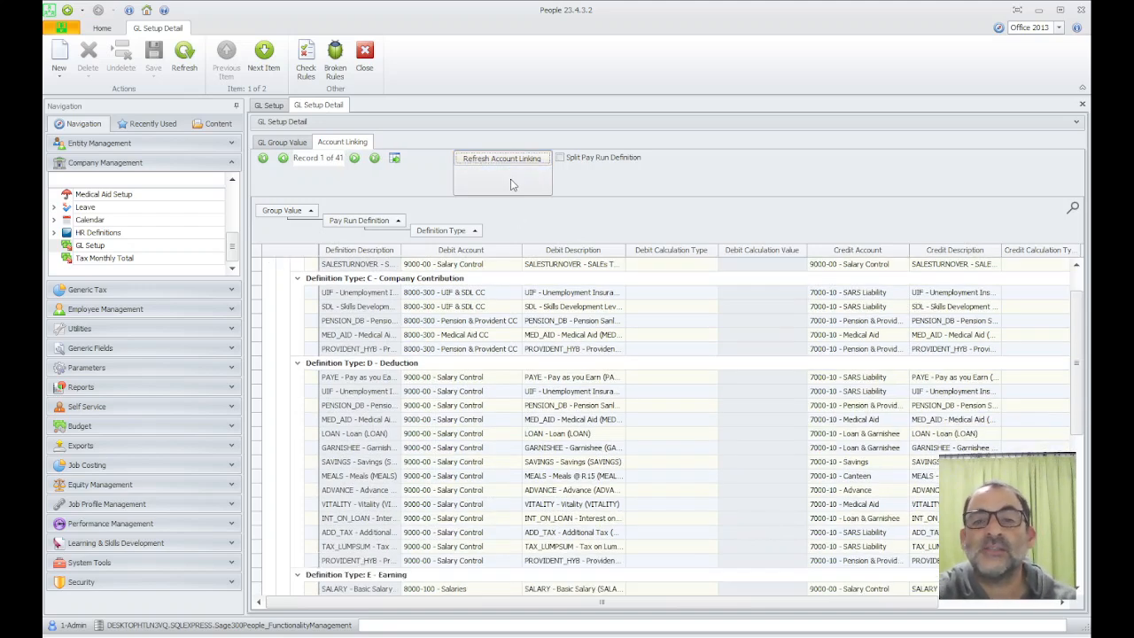
scroll(673, 496, "down", 7)
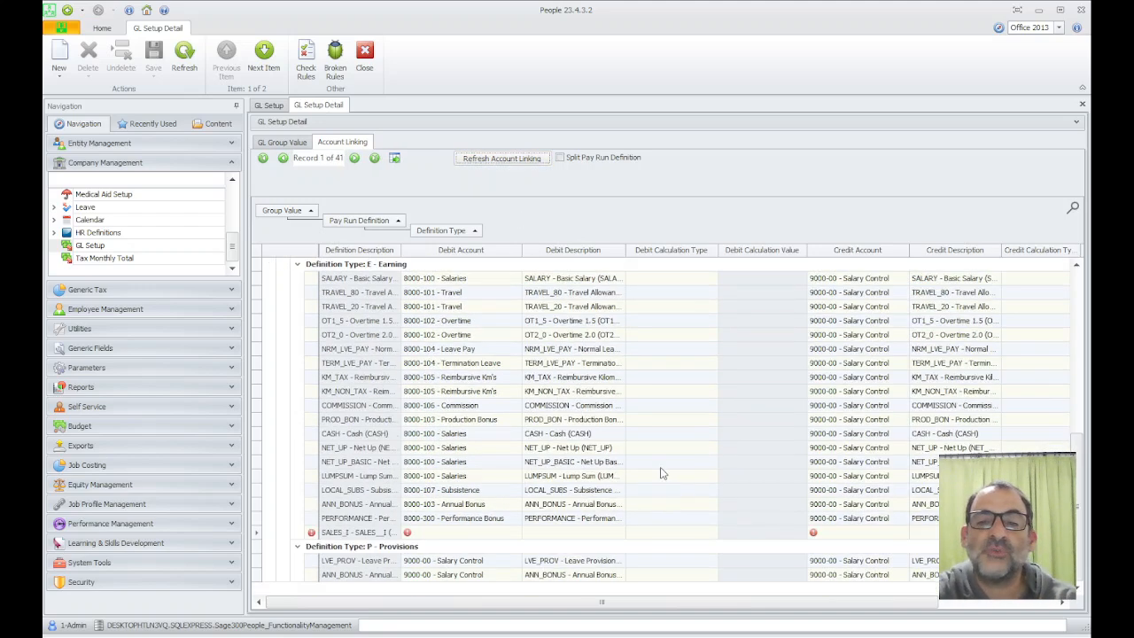
- Link the SALES_I earning to debit account 8000-103 - Production Bonus and credit account 9000-00 - Salary Control, and save the setup
left_click(450, 536)
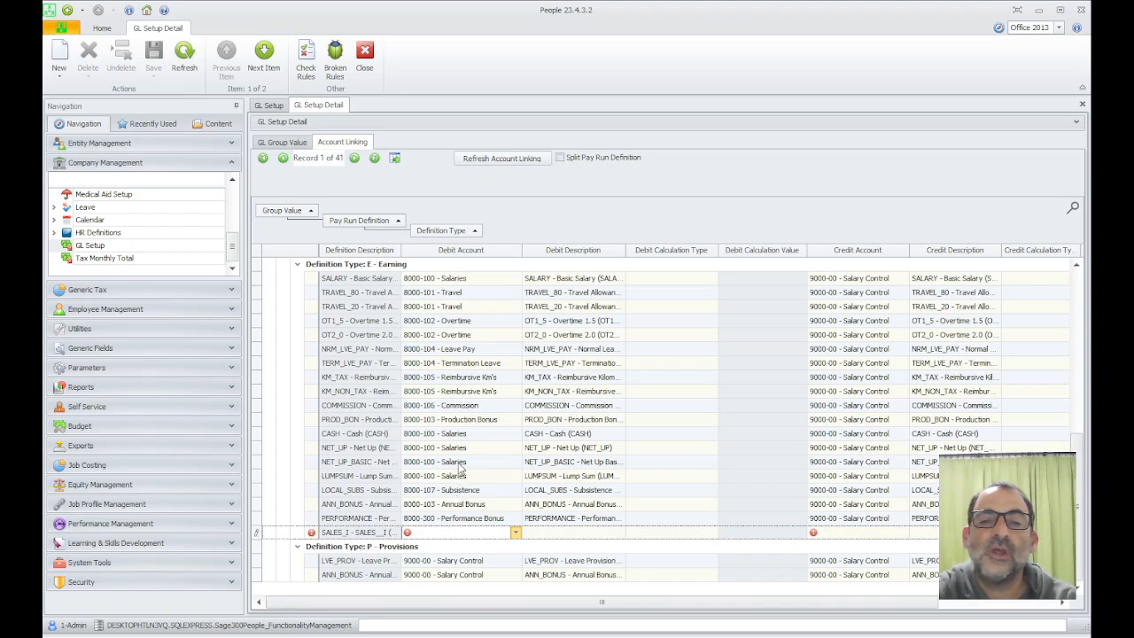
left_click(564, 533)
left_click(837, 534)
type("9000-00 - Salary Control")
key("Tab")
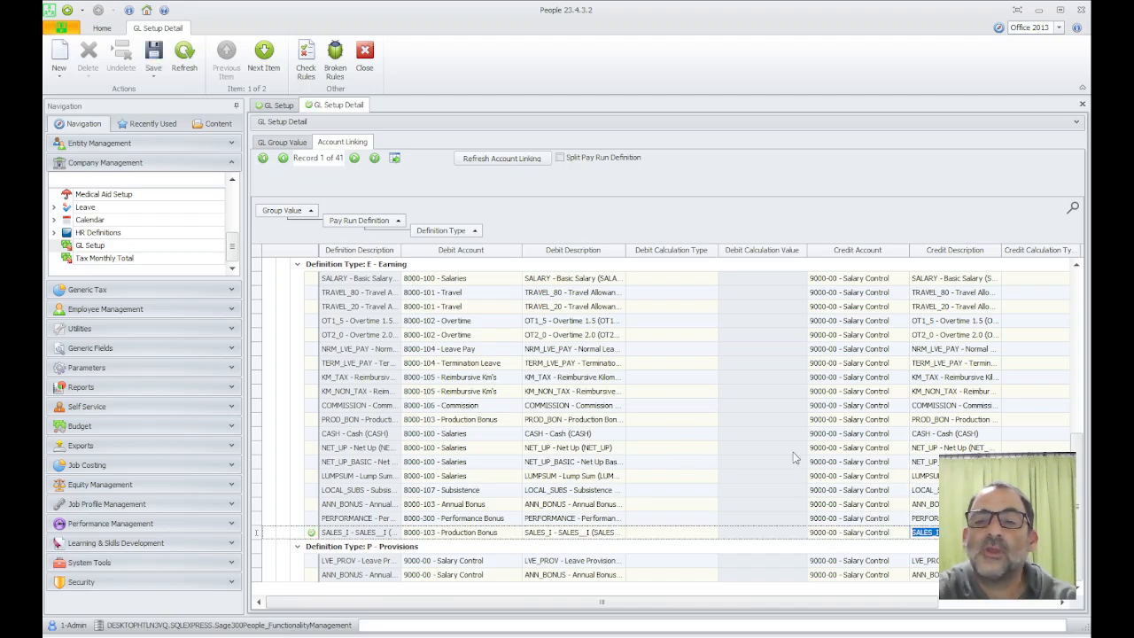
left_click(695, 434)
left_click(162, 52)
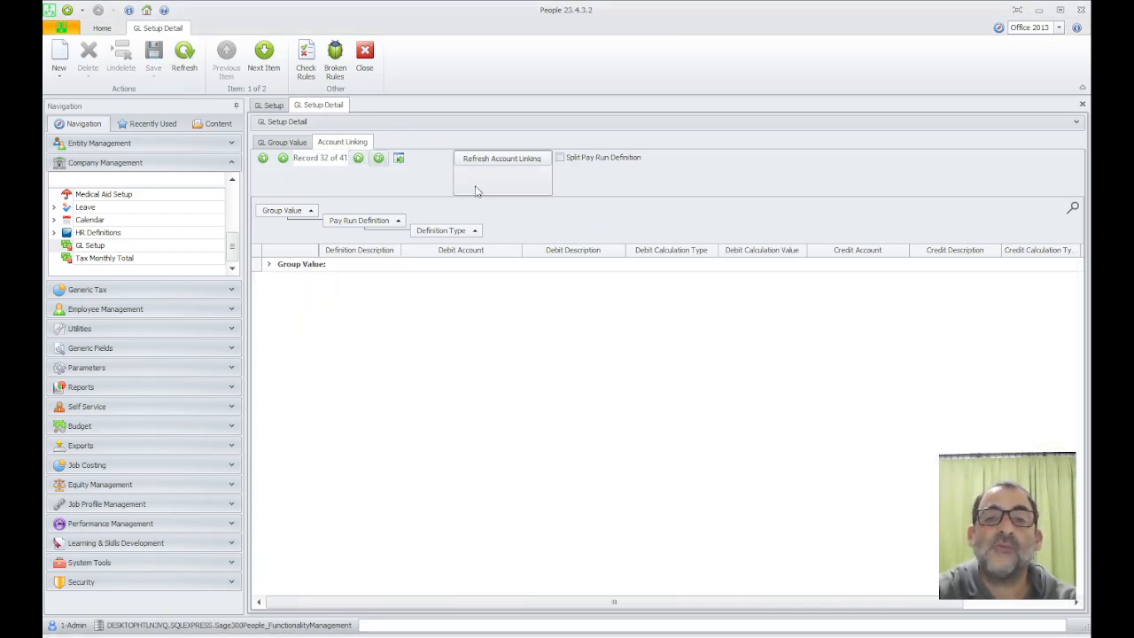
- Refresh the account linking again, and close the GL Setup detail and list with the Company Management section collapsed
left_click(506, 167)
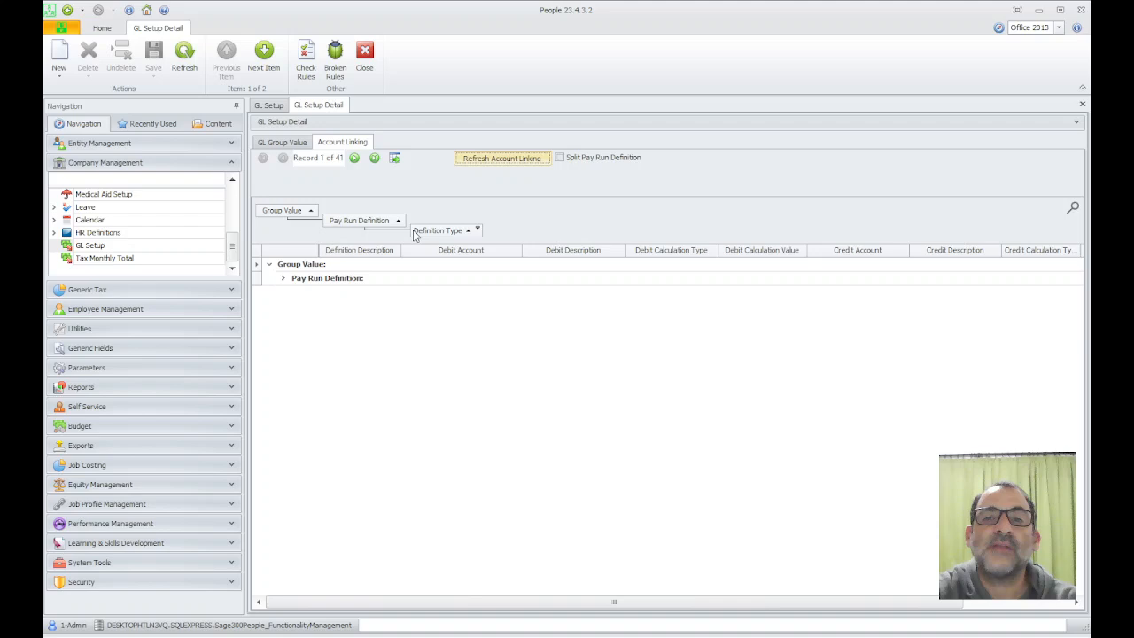
left_click(284, 279)
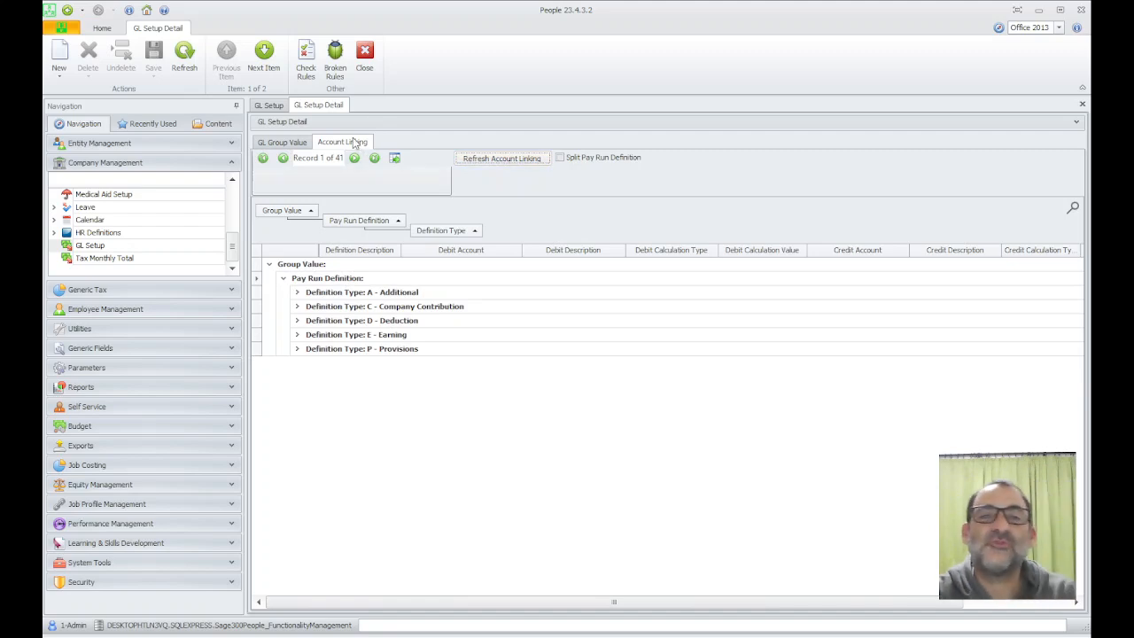
left_click(330, 106)
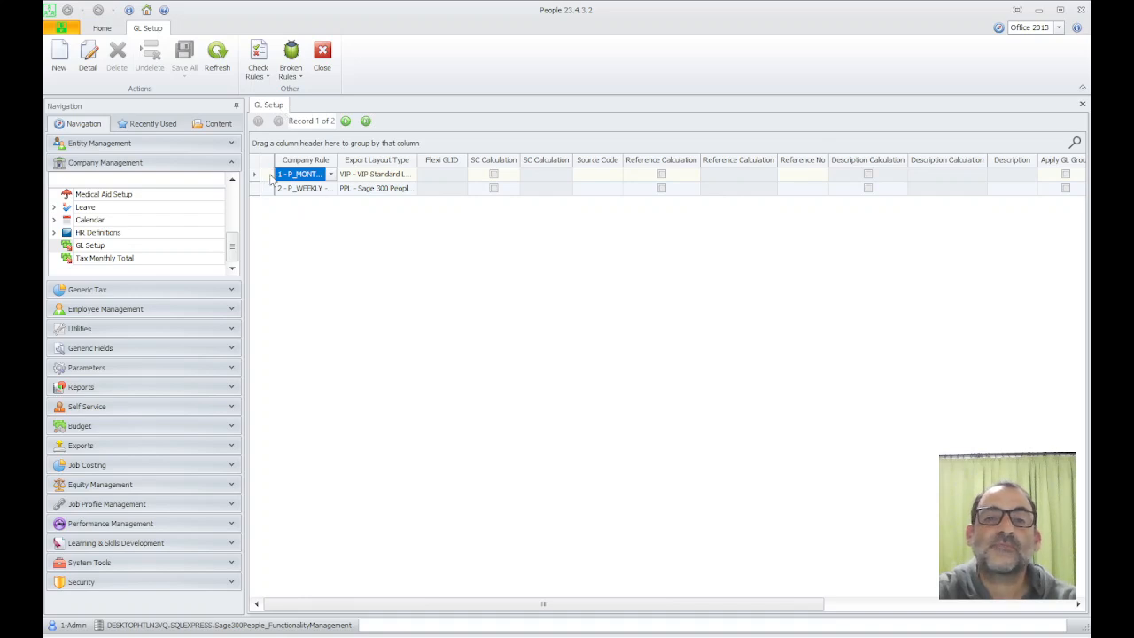
left_click(281, 107)
left_click(231, 164)
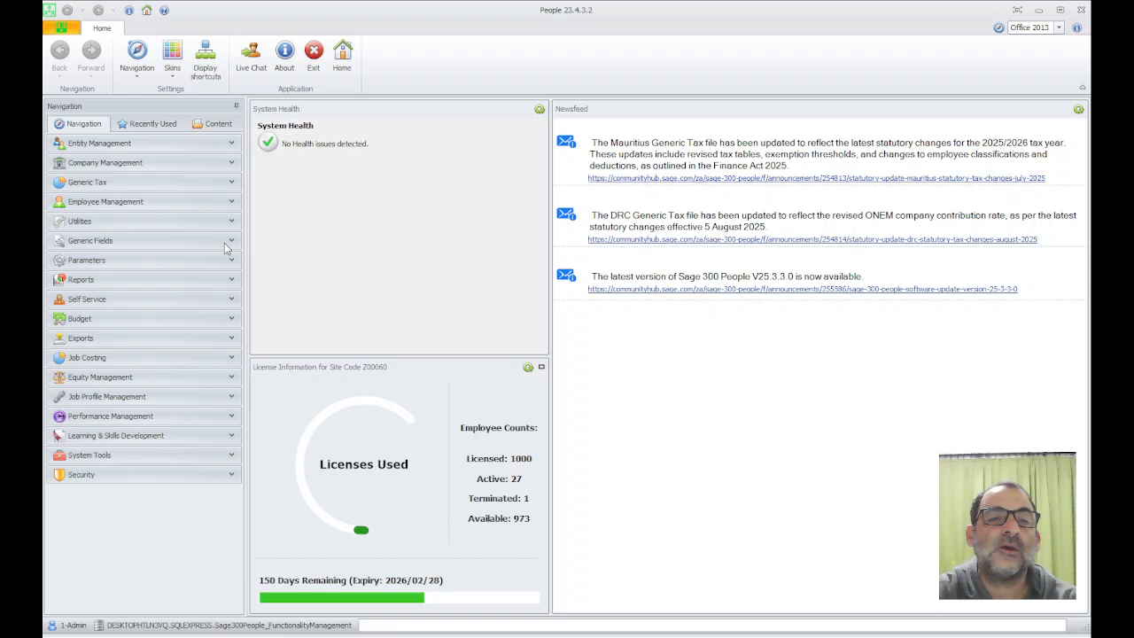
- Open the GL Export record of Purple Monthly and generate the transactions for the 2023/12/31 December pay period
left_click(231, 337)
left_click(104, 423)
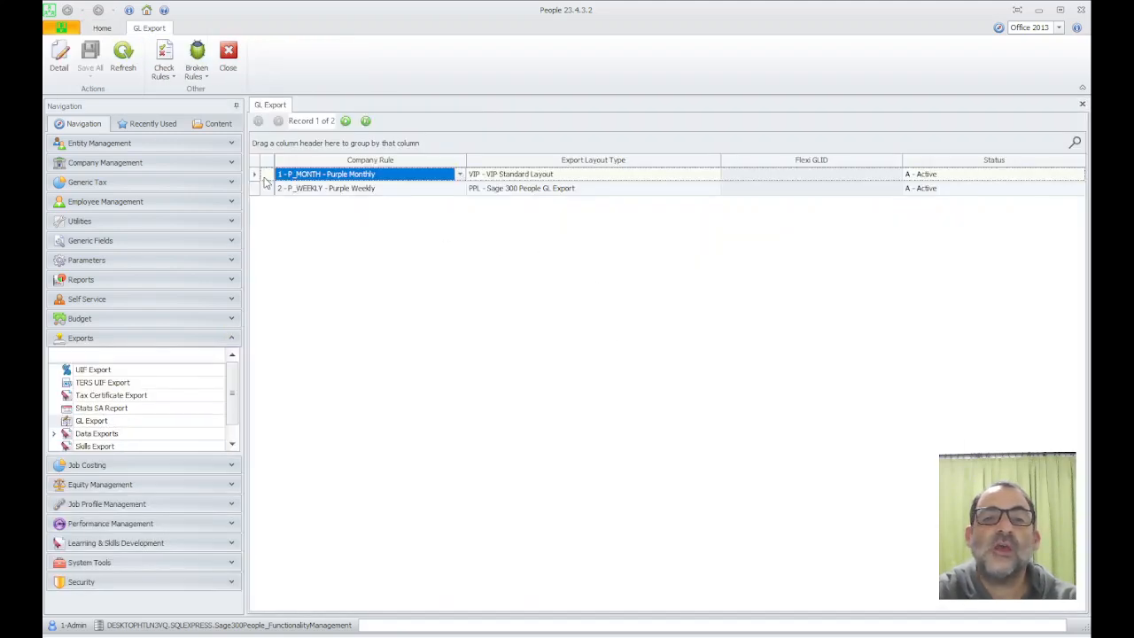
double_click(266, 182)
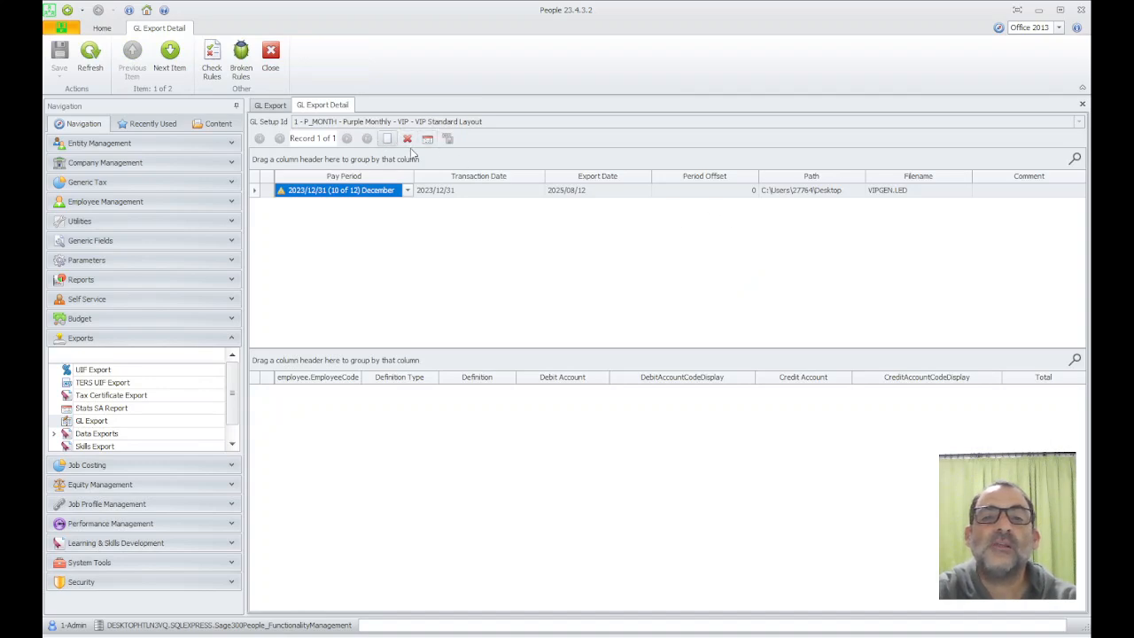
left_click(428, 140)
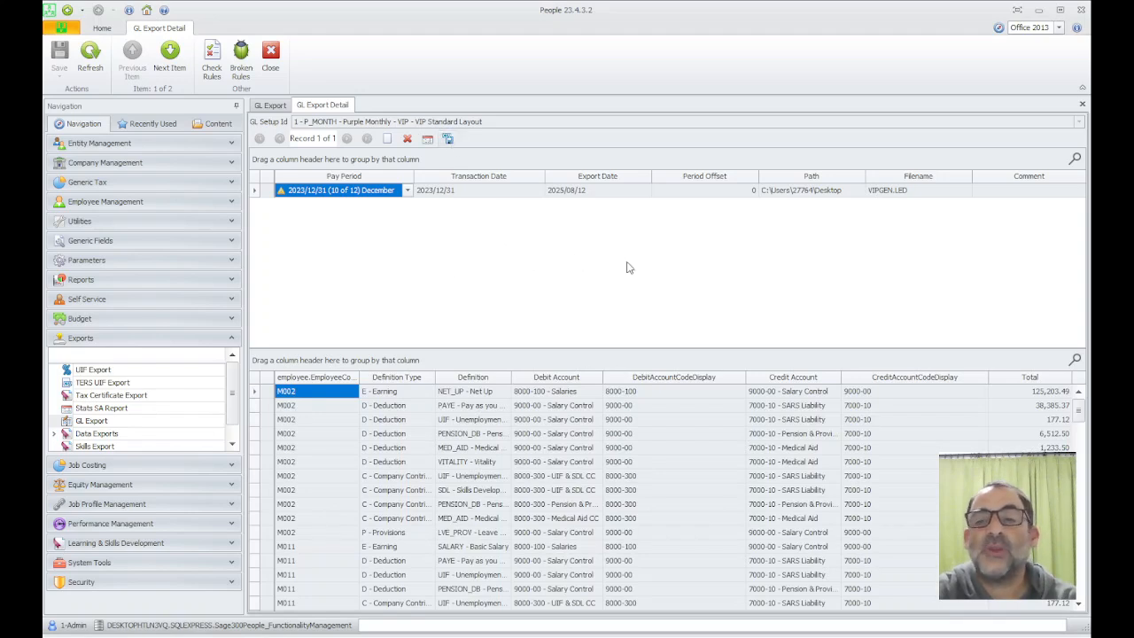
- Look through the generated December transactions, checking the debit and credit accounts from the first employee to the last
scroll(367, 359, "down", 5)
scroll(367, 360, "down", 5)
scroll(394, 372, "up", 10)
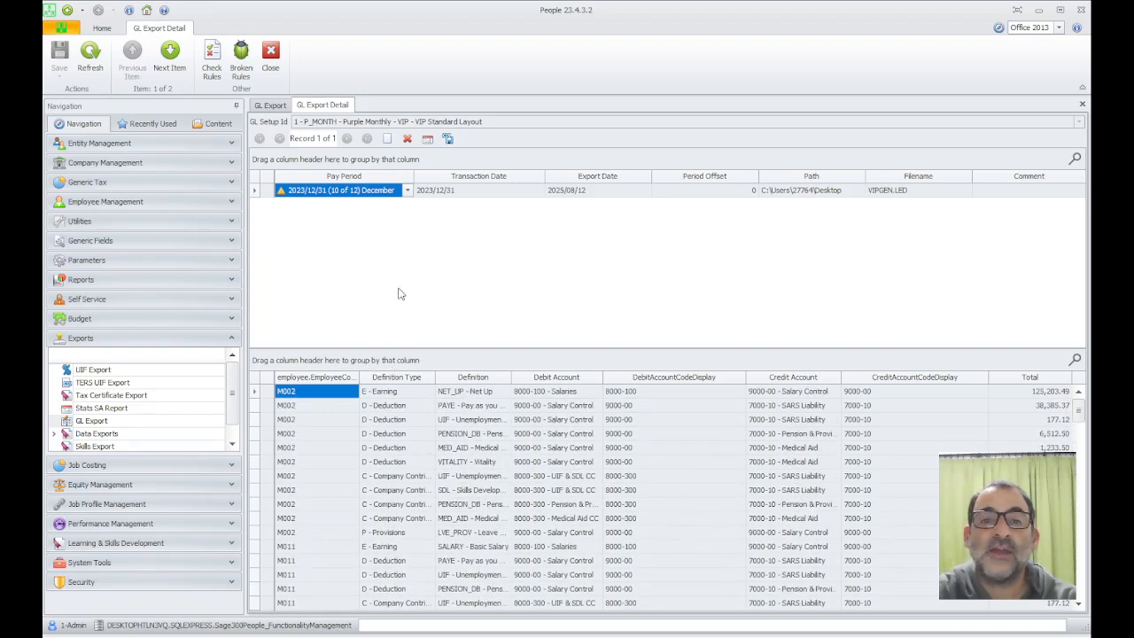
scroll(399, 461, "down", 5)
scroll(424, 476, "up", 4)
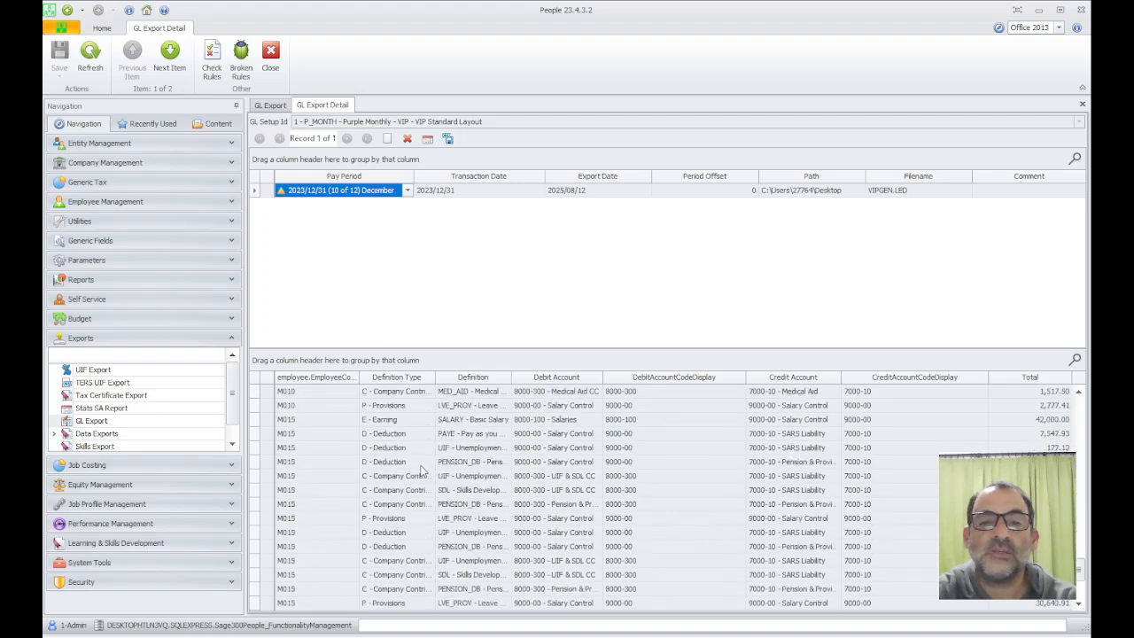
scroll(424, 470, "down", 10)
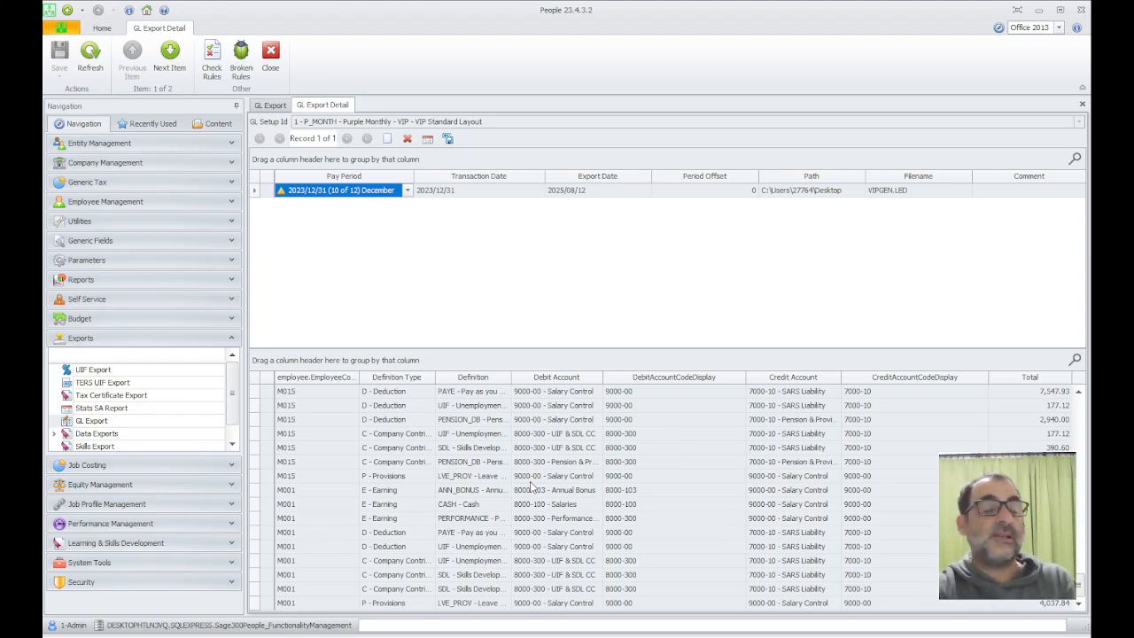
left_click(574, 493)
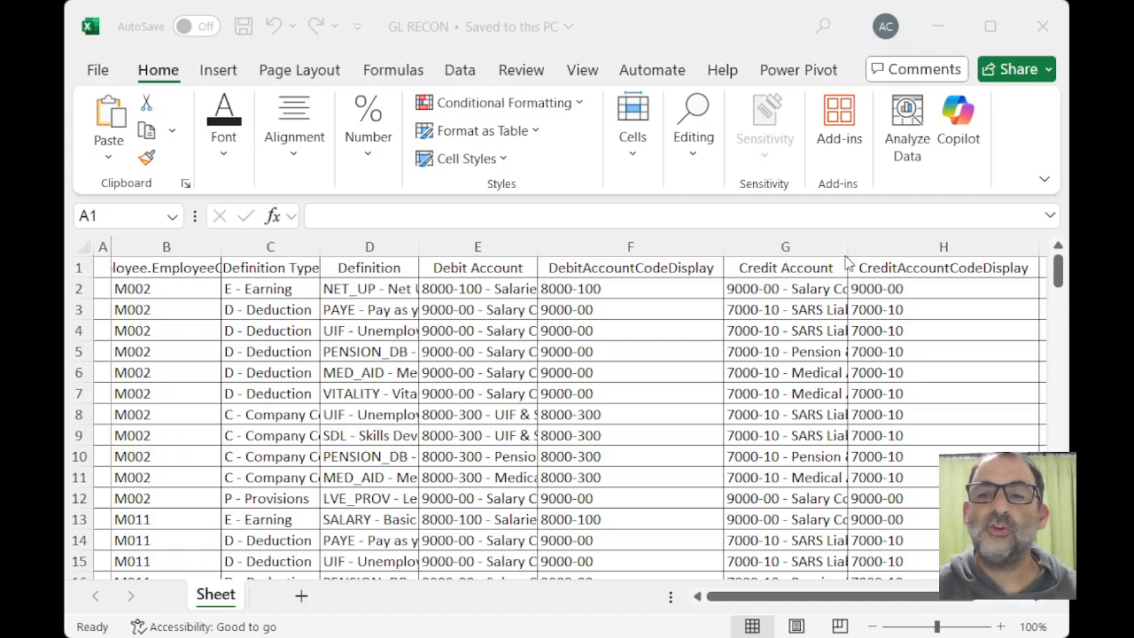
- Maximise the GL RECON workbook in Excel and fit all column widths to their contents
left_click(992, 31)
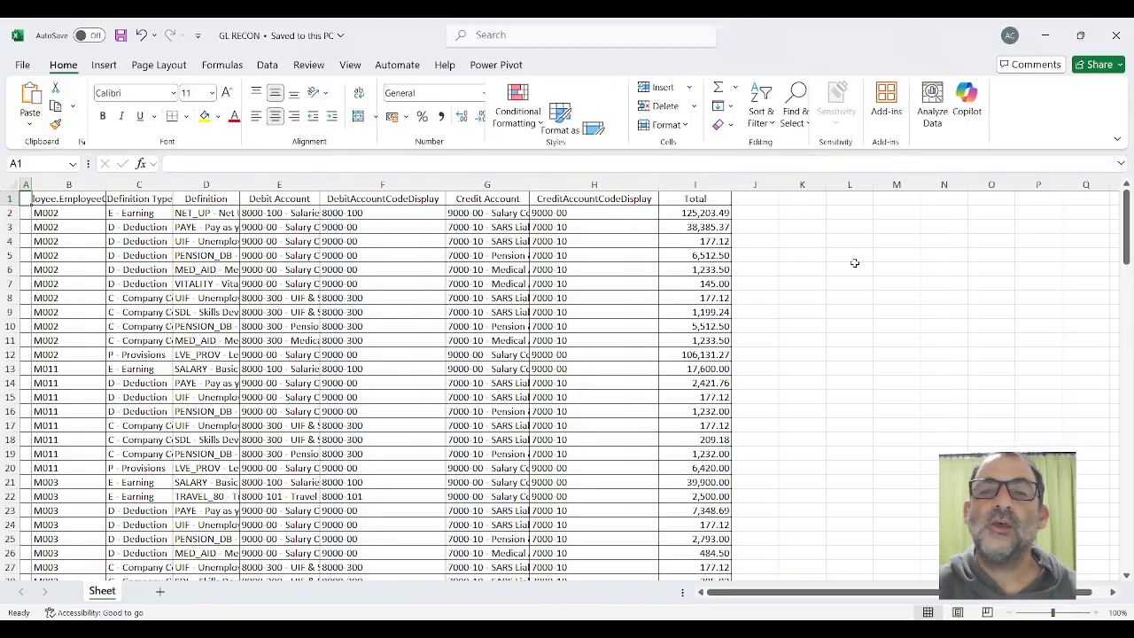
left_click(15, 185)
double_click(528, 184)
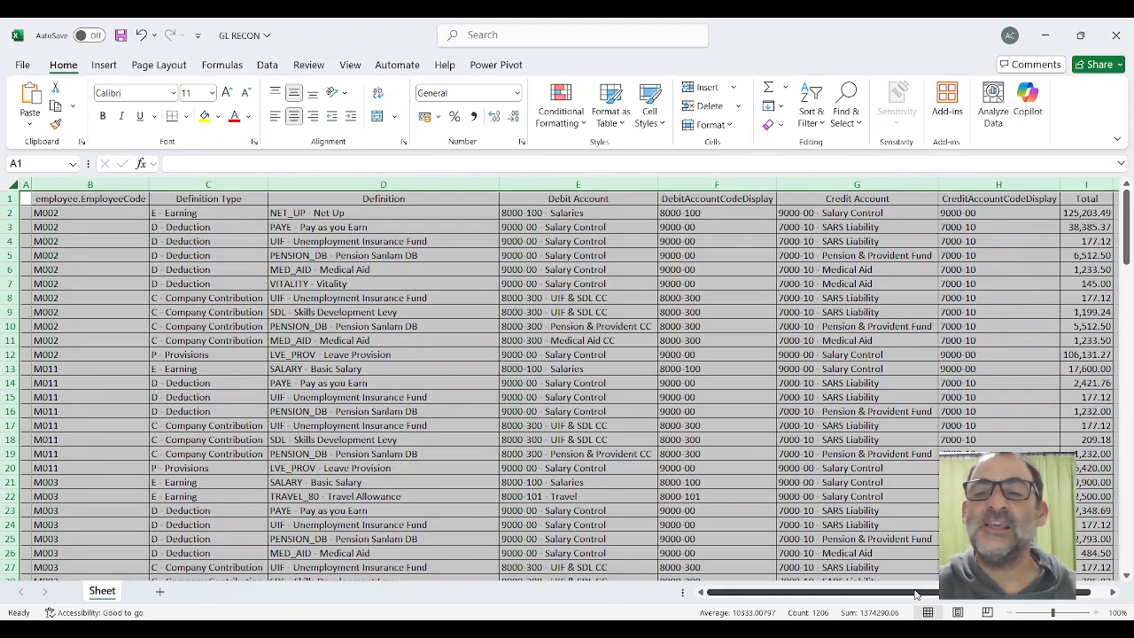
- Highlight the 9000-00 - Salary Control credit account of the NET_UP line in yellow
left_click_drag(916, 594, 933, 593)
left_click(815, 213)
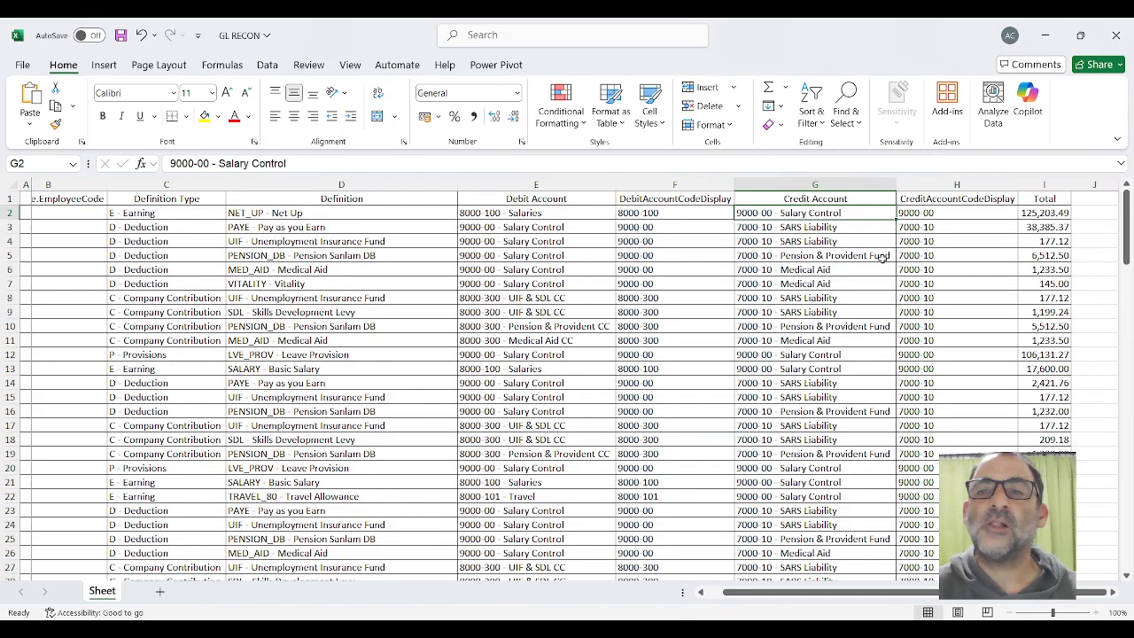
left_click(205, 117)
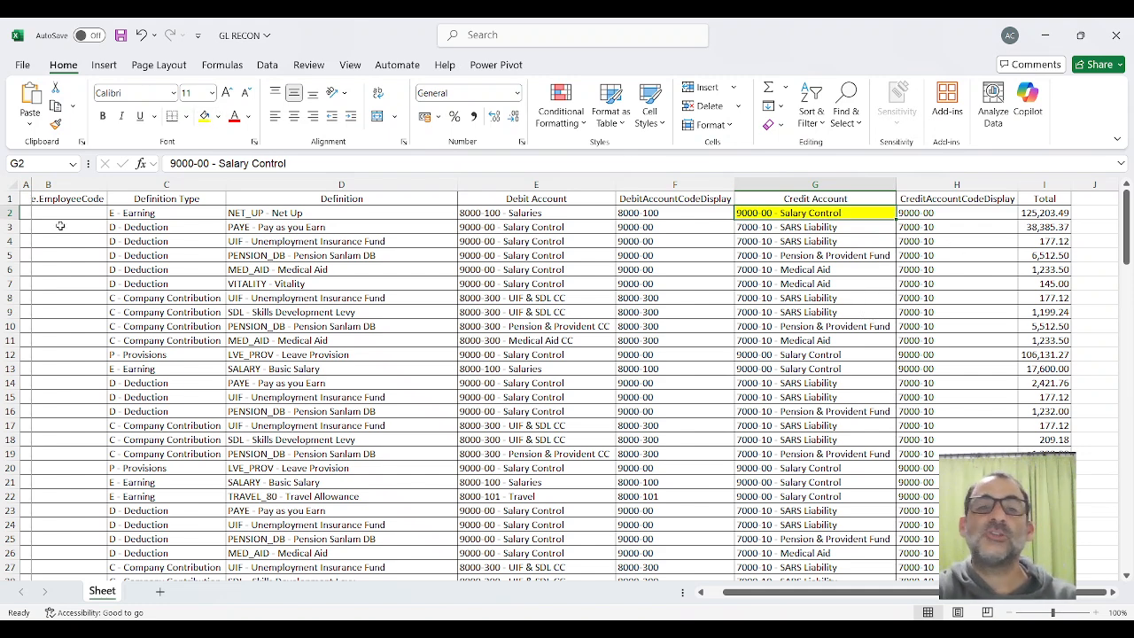
- Add filters to the header row and look through the transaction rows down to the end
left_click(12, 198)
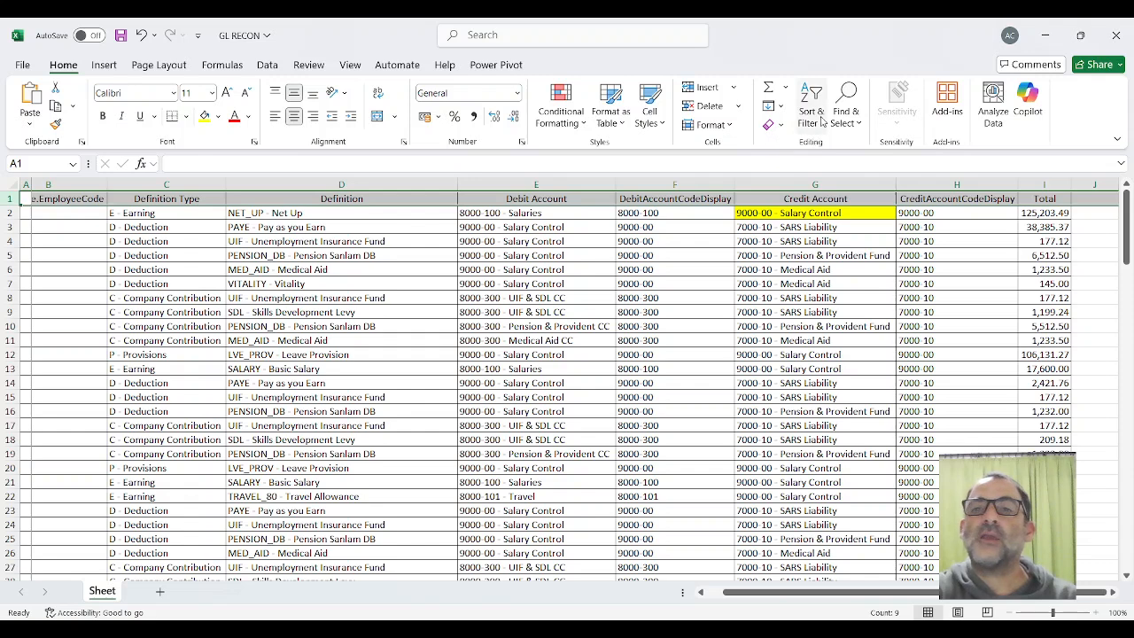
key("ctrl+shift+l")
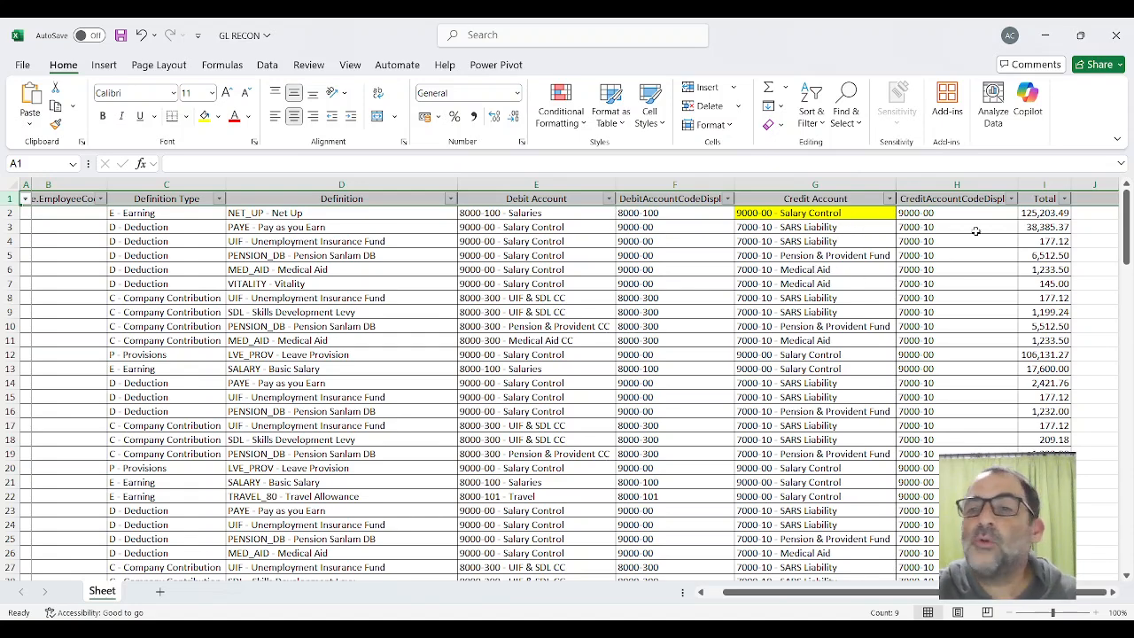
scroll(957, 266, "down", 20)
scroll(900, 288, "down", 12)
scroll(900, 288, "up", 12)
scroll(901, 288, "up", 20)
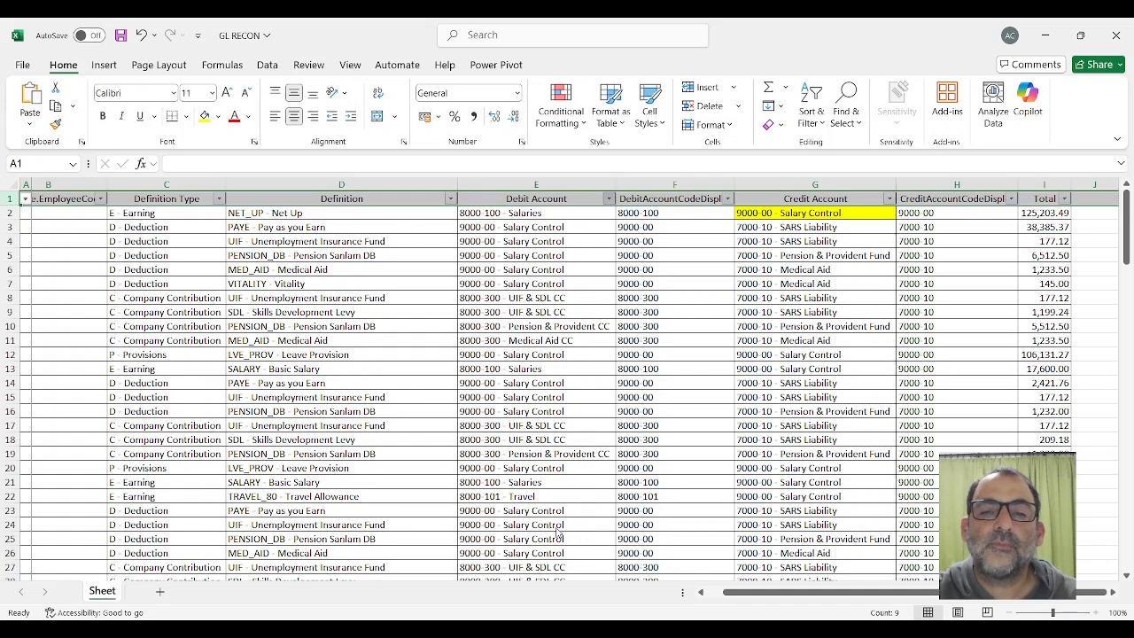
- Sort the transactions by Debit Account in ascending order and review the sorted rows
left_click(516, 227)
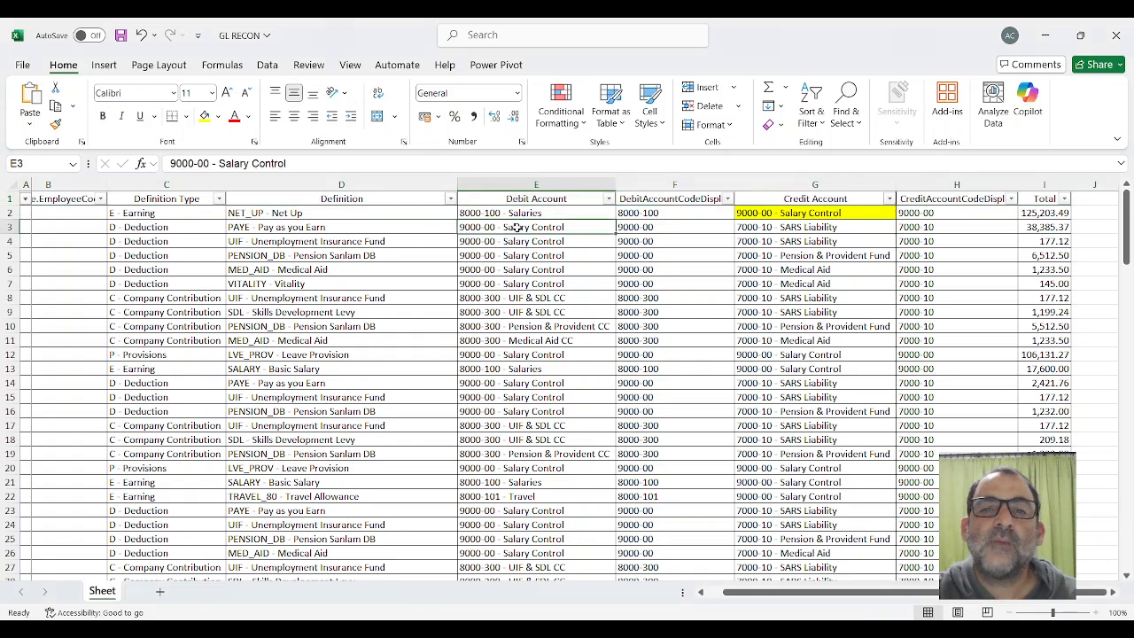
left_click(540, 255)
left_click(552, 283)
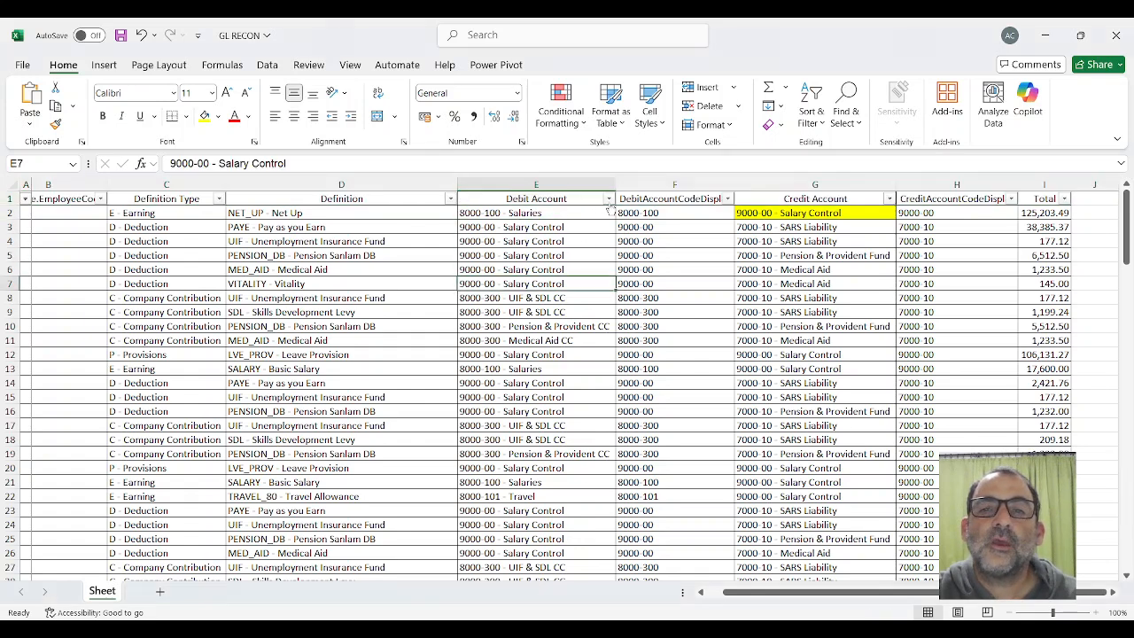
left_click(476, 221)
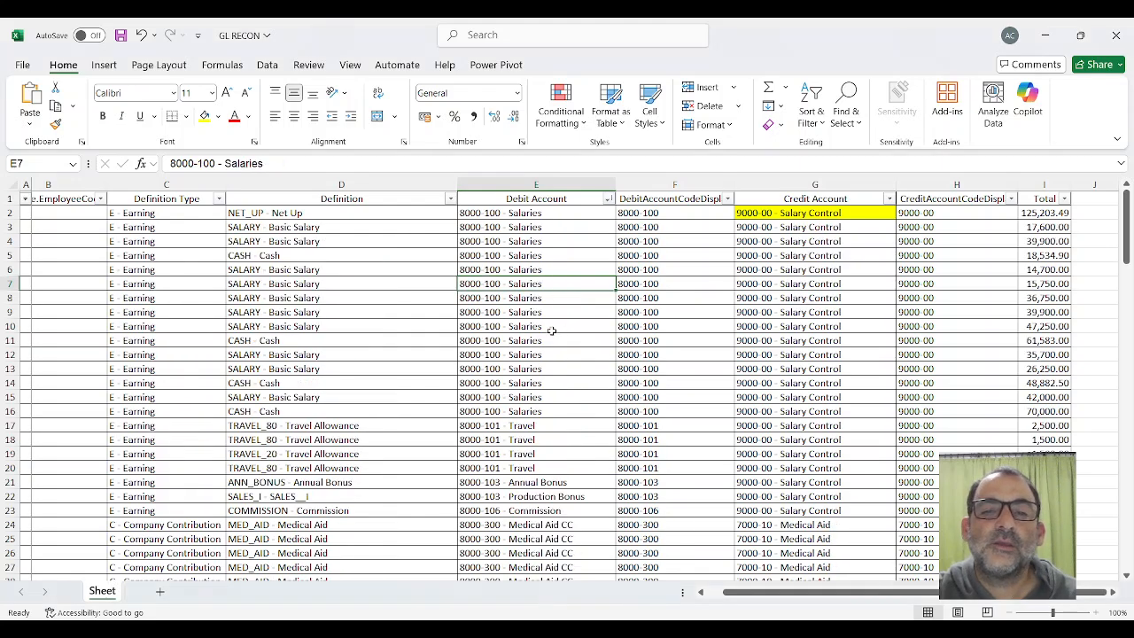
scroll(551, 329, "down", 3)
scroll(558, 329, "up", 3)
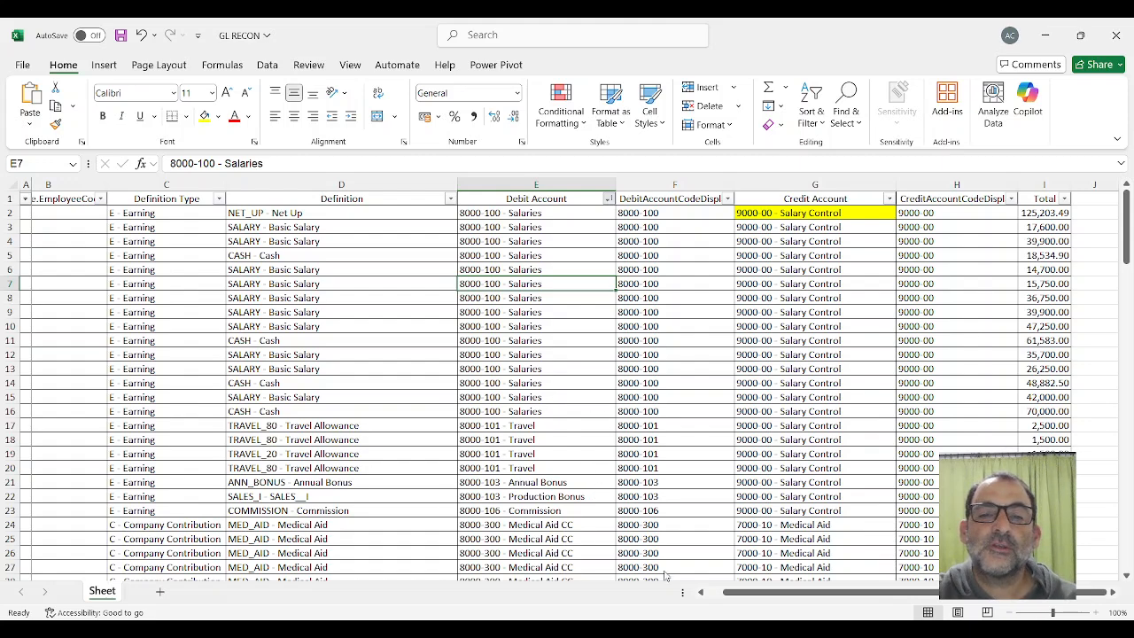
- Filter the Debit Account column to 9000-00 - Salary Control and look through the filtered rows
scroll(679, 387, "down", 20)
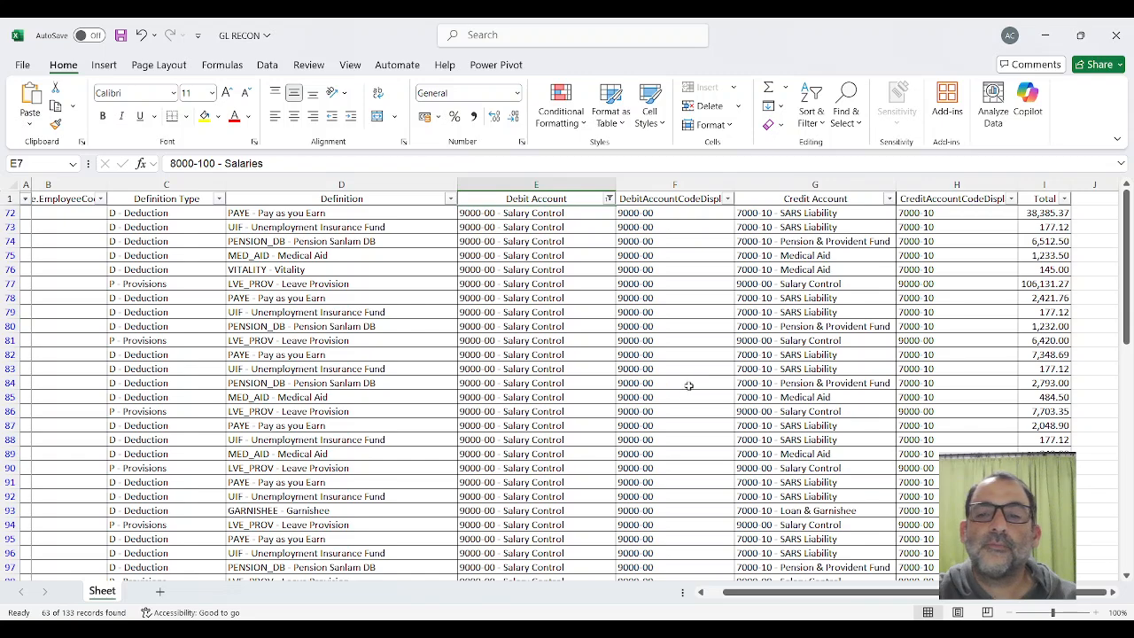
scroll(703, 391, "down", 5)
scroll(700, 391, "down", 12)
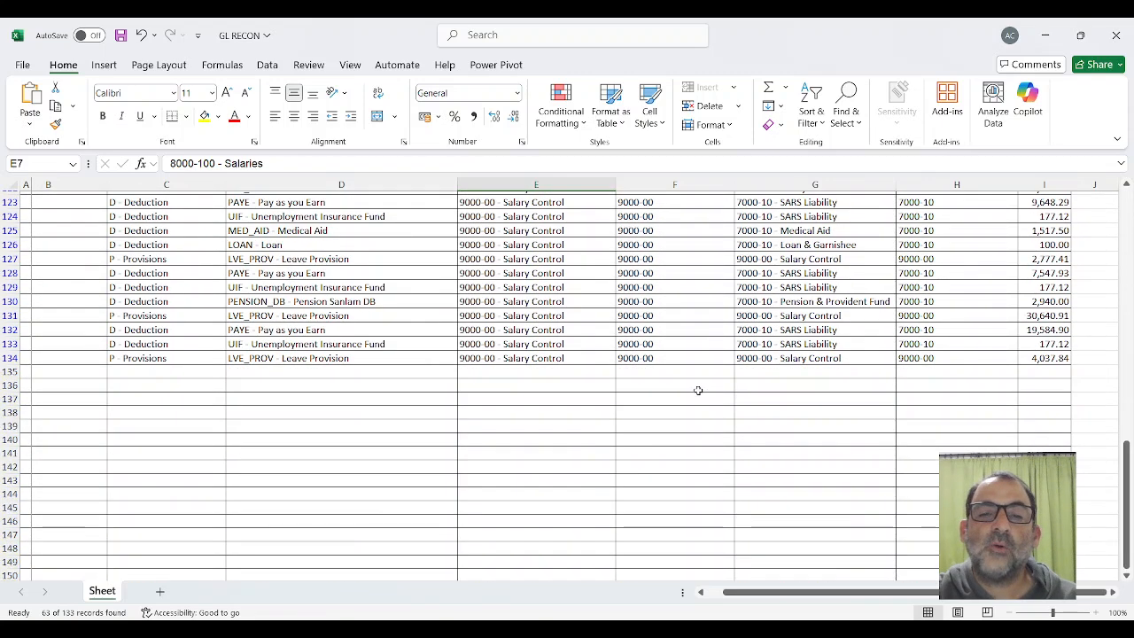
scroll(992, 386, "up", 10)
scroll(992, 386, "up", 7)
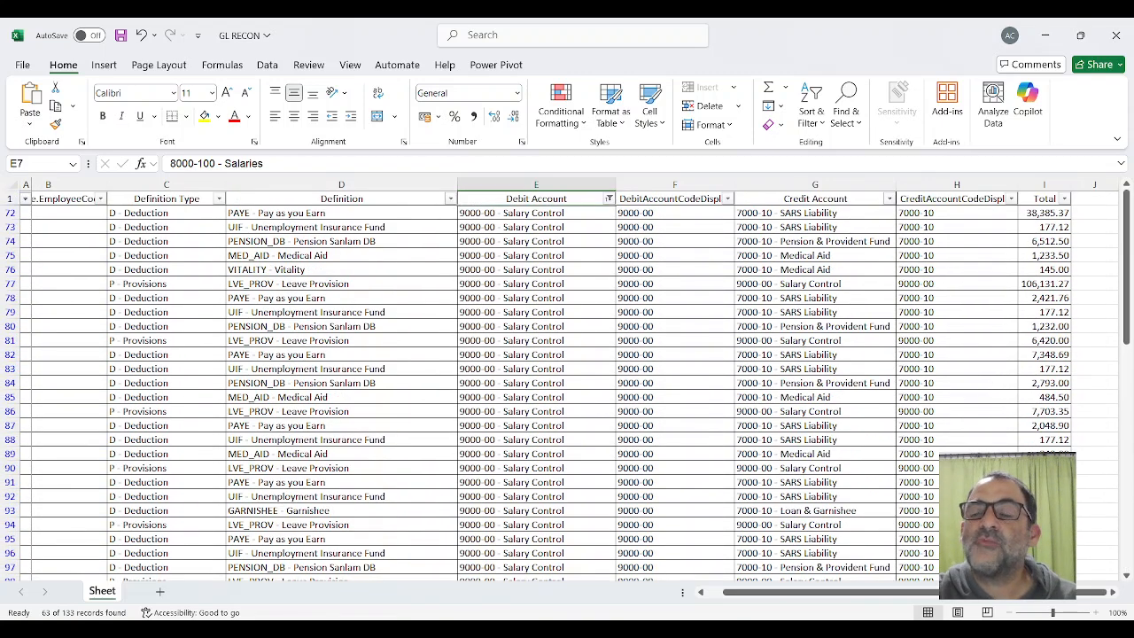
- Subtotal the filtered Total column (I2:I134) in cell I135 and highlight that cell in yellow
scroll(1088, 271, "down", 11)
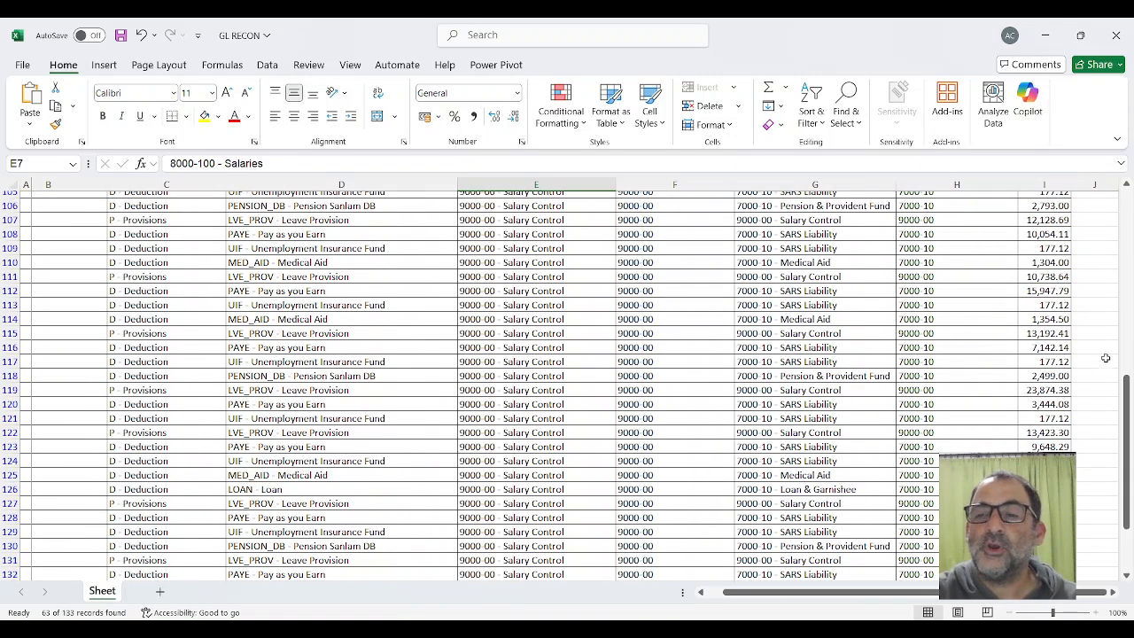
scroll(1106, 358, "down", 4)
left_click(1046, 453)
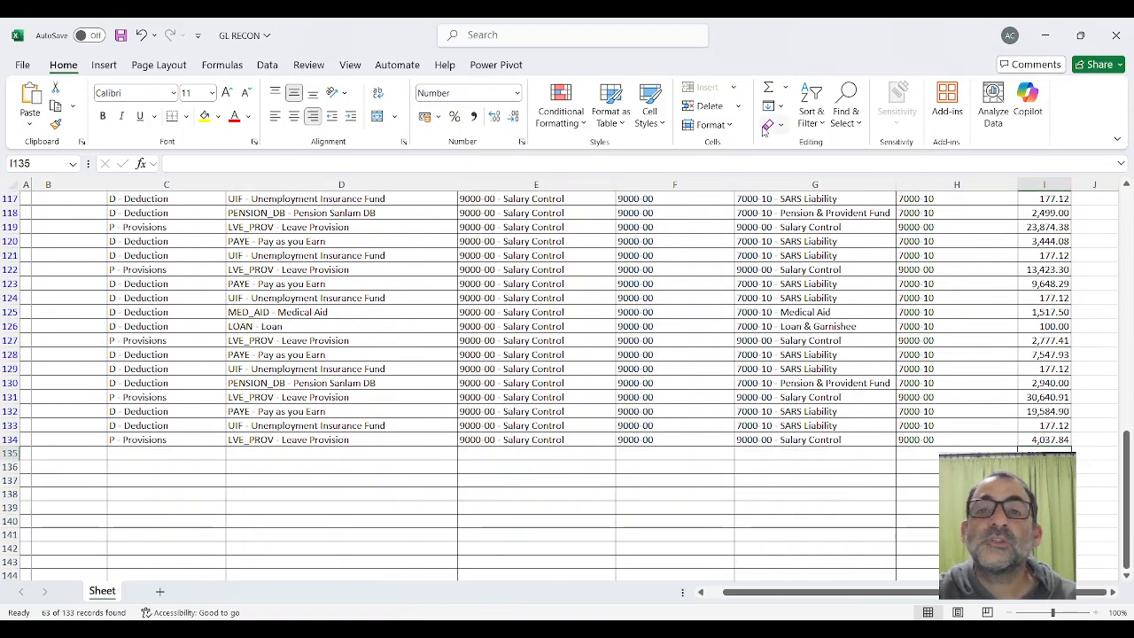
left_click(768, 87)
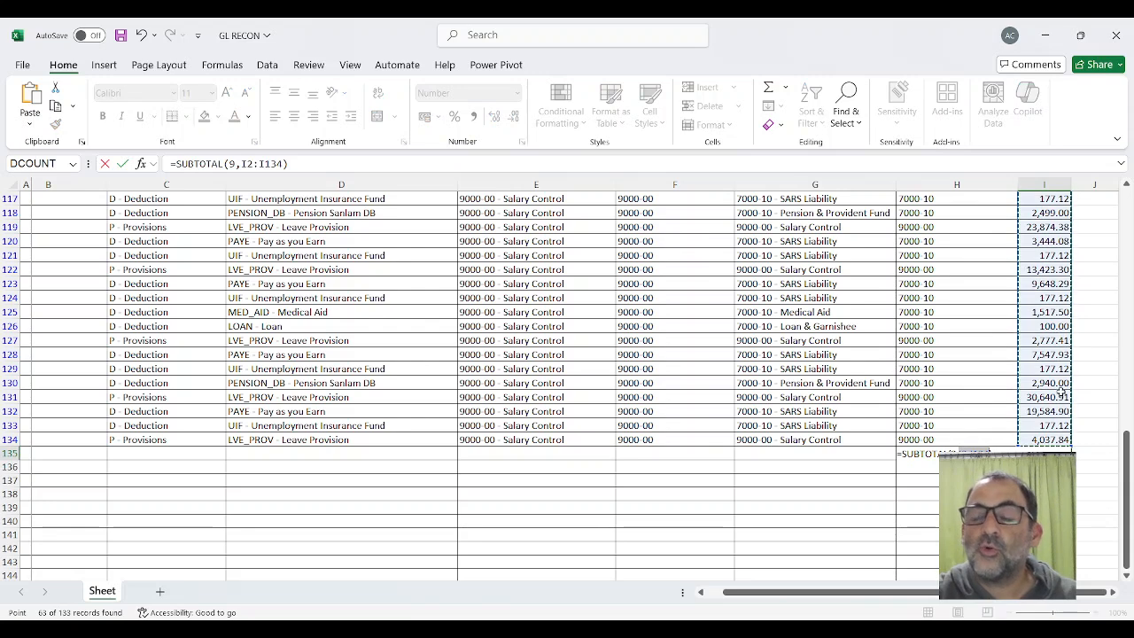
key("Return")
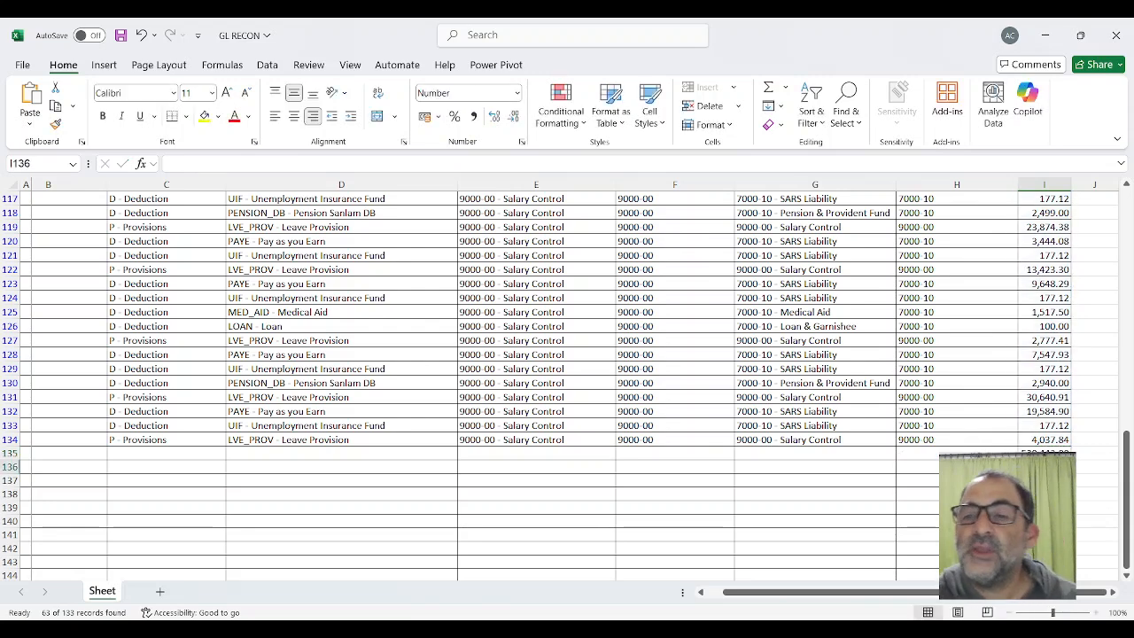
left_click(1046, 454)
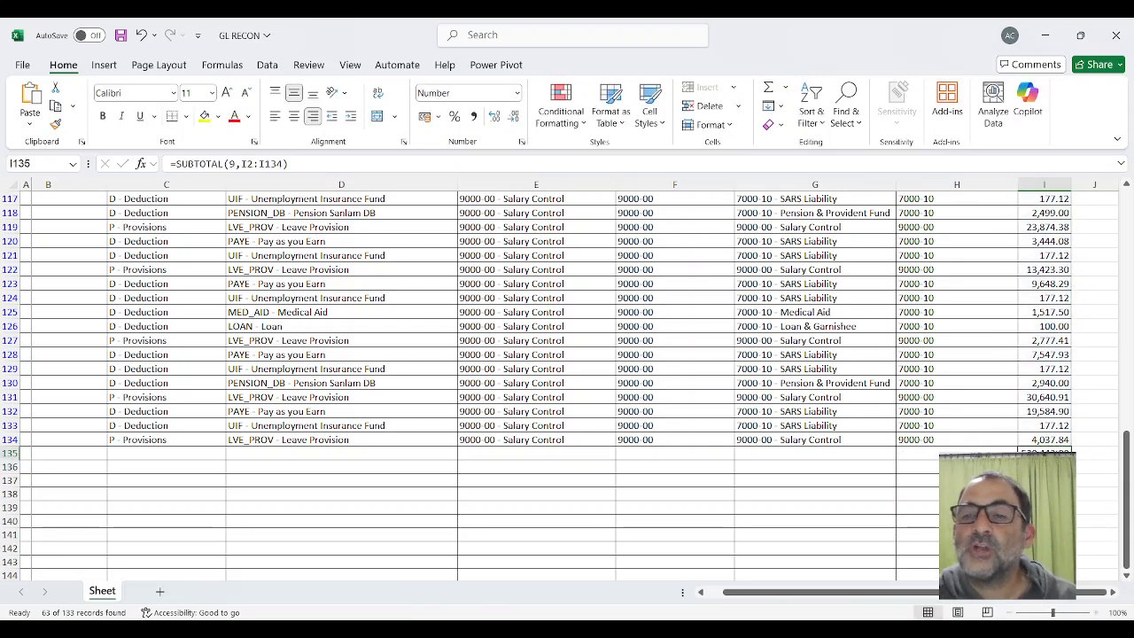
left_click(205, 116)
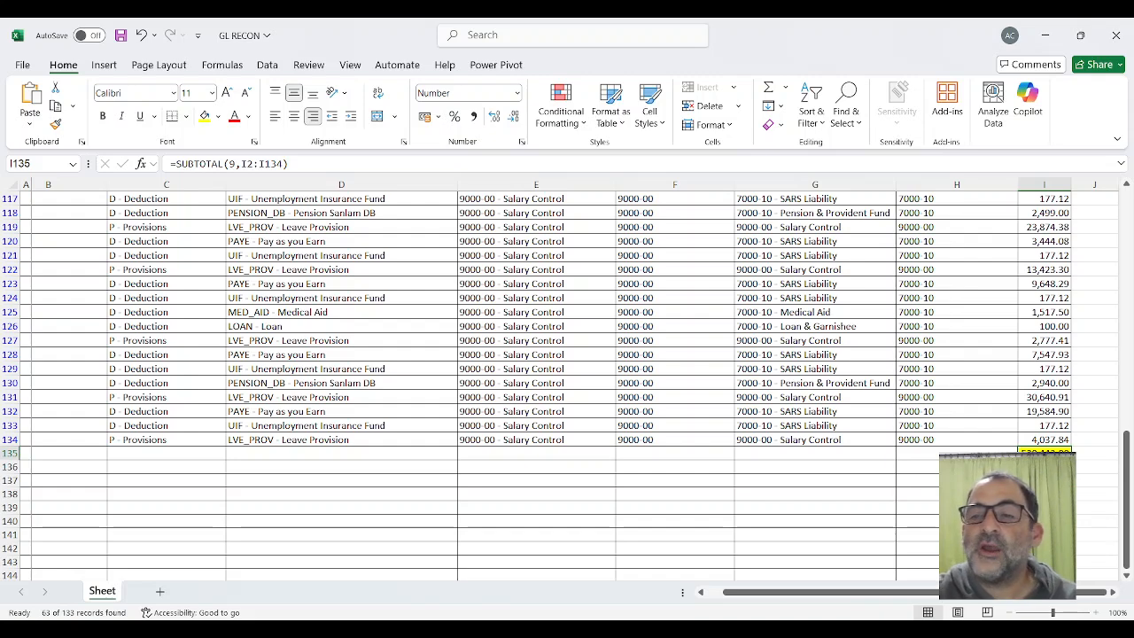
- Review the rows filtered to the 9000-00 - Salary Control debit account together with the subtotal in I135
scroll(842, 354, "up", 15)
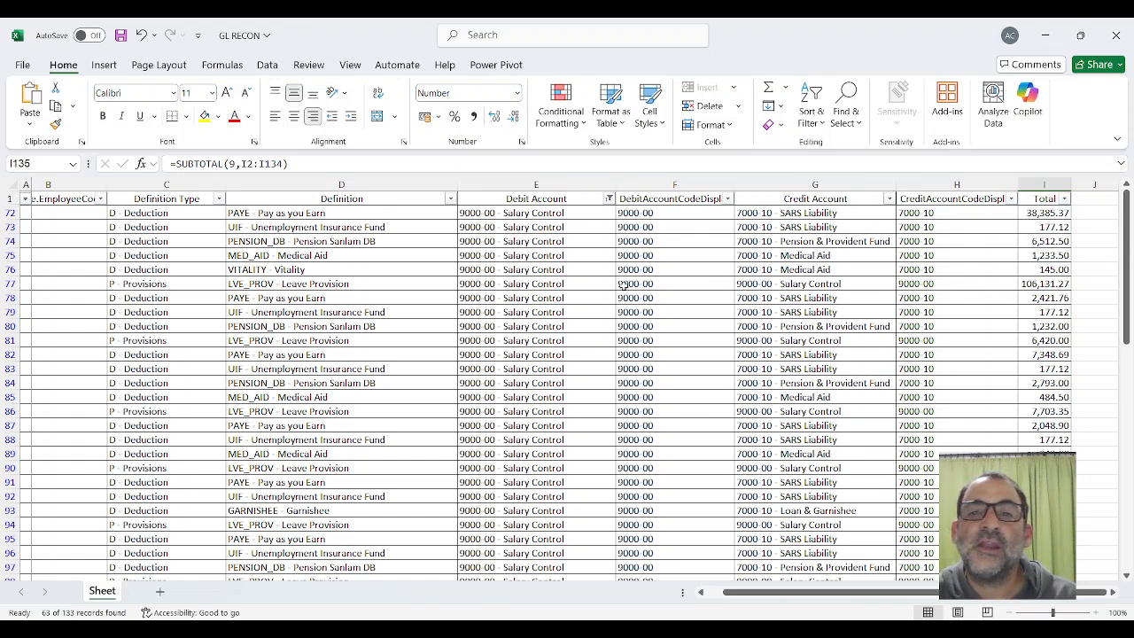
left_click_drag(1127, 310, 1128, 566)
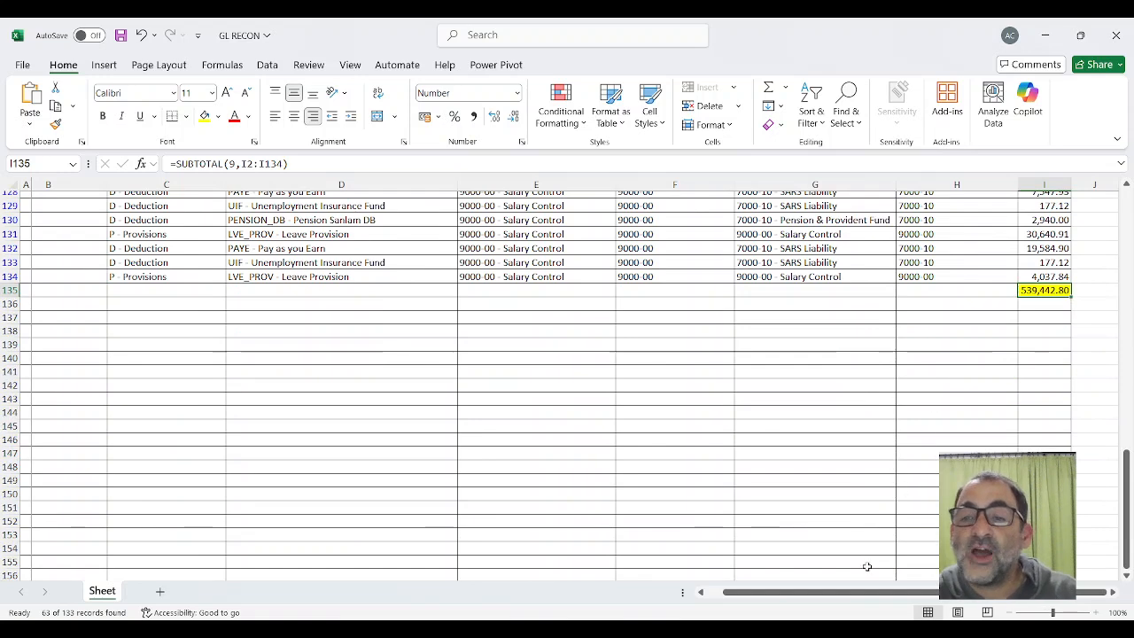
key("alt+Tab")
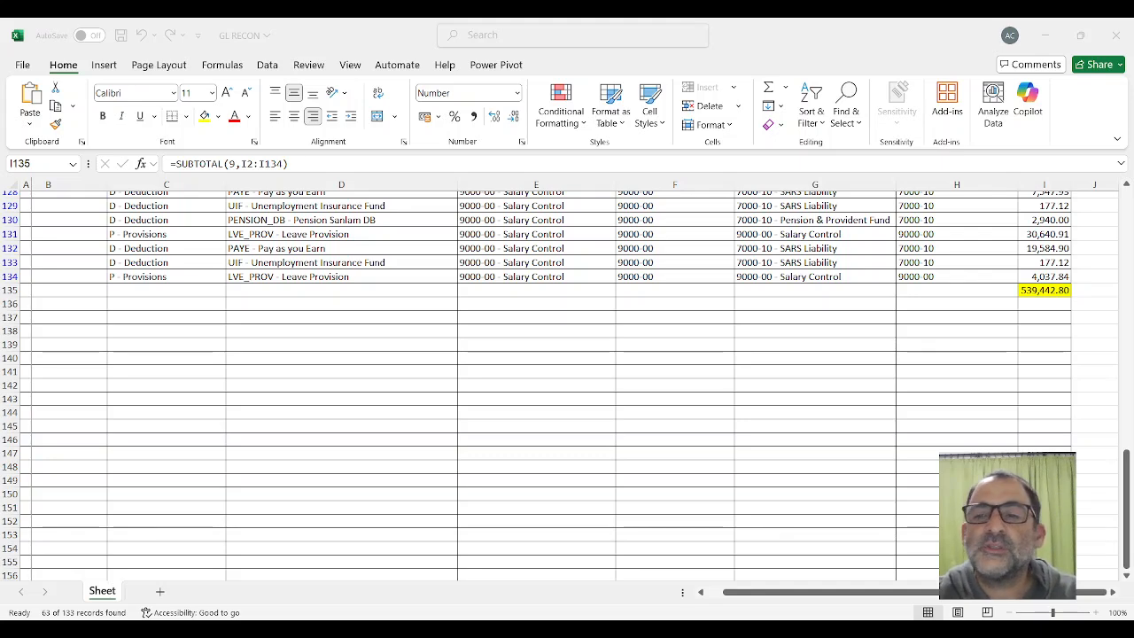
scroll(916, 309, "up", 6)
scroll(912, 309, "up", 10)
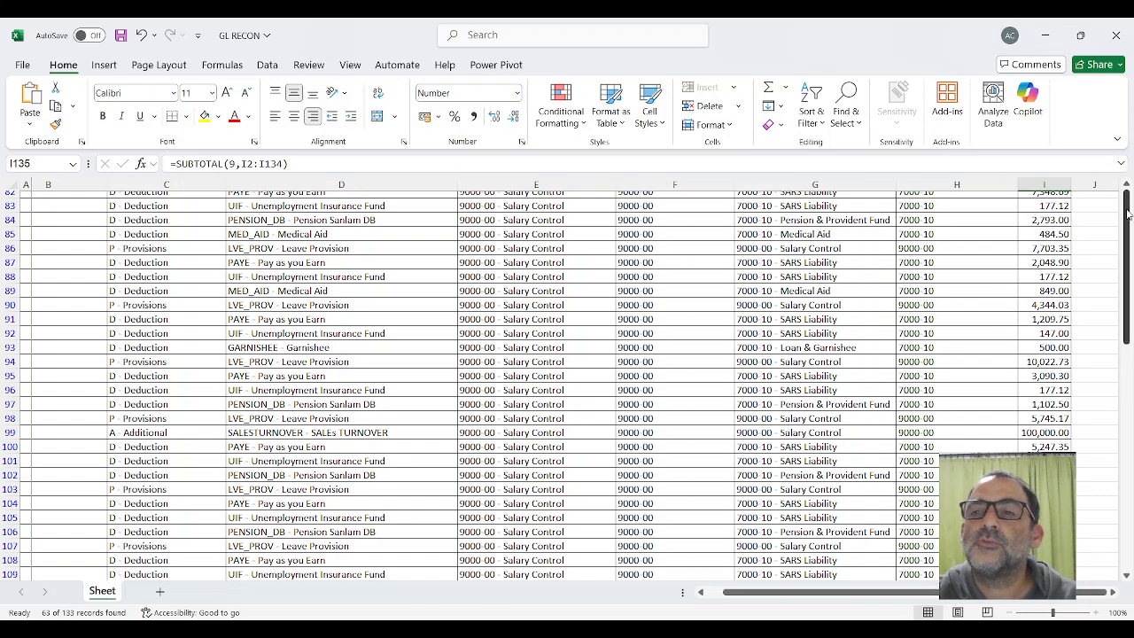
left_click(664, 193)
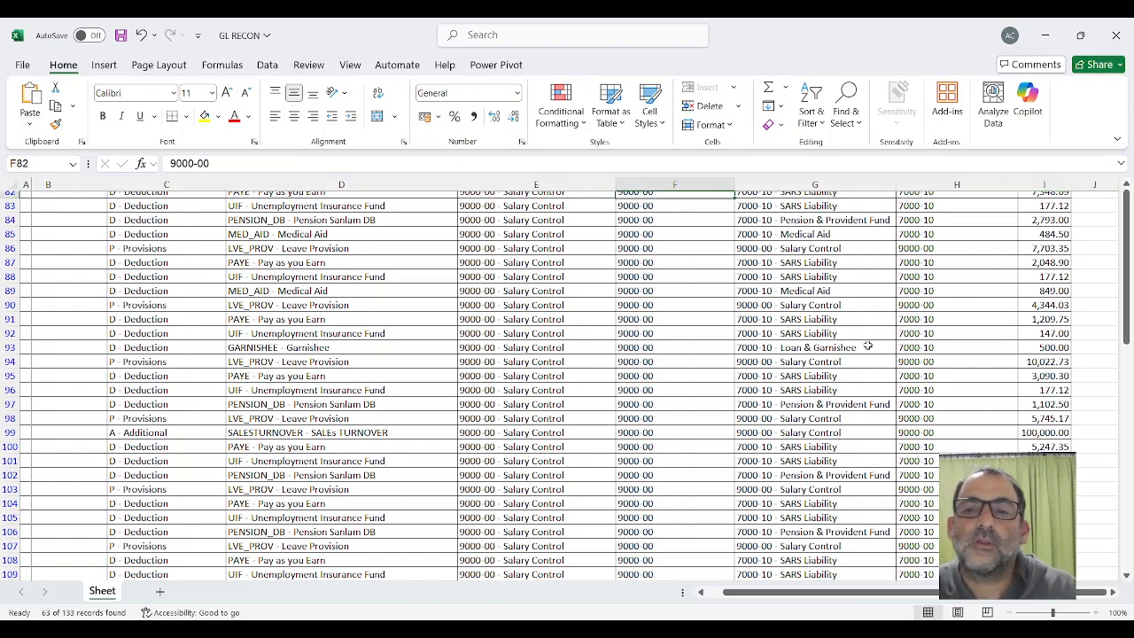
scroll(667, 271, "up", 3)
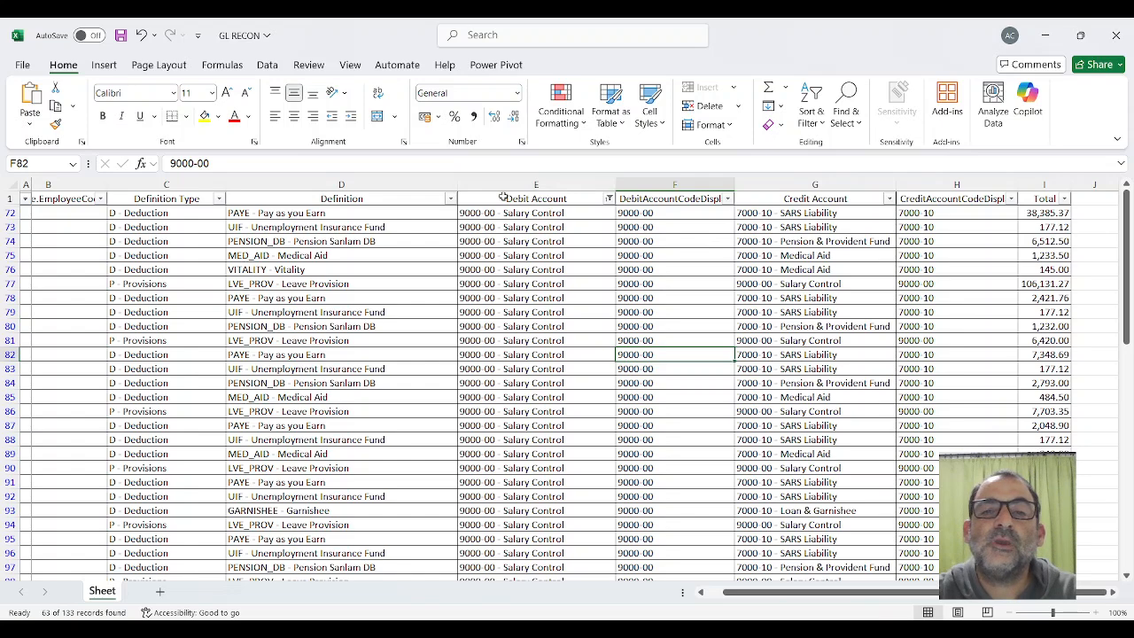
scroll(1043, 340, "down", 13)
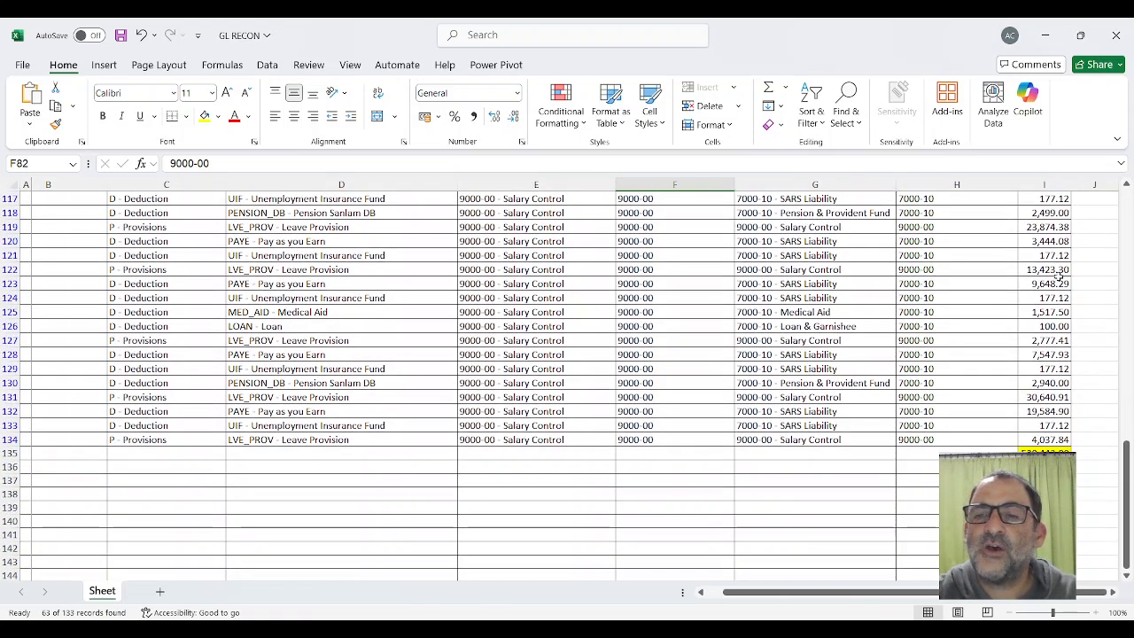
scroll(837, 432, "up", 15)
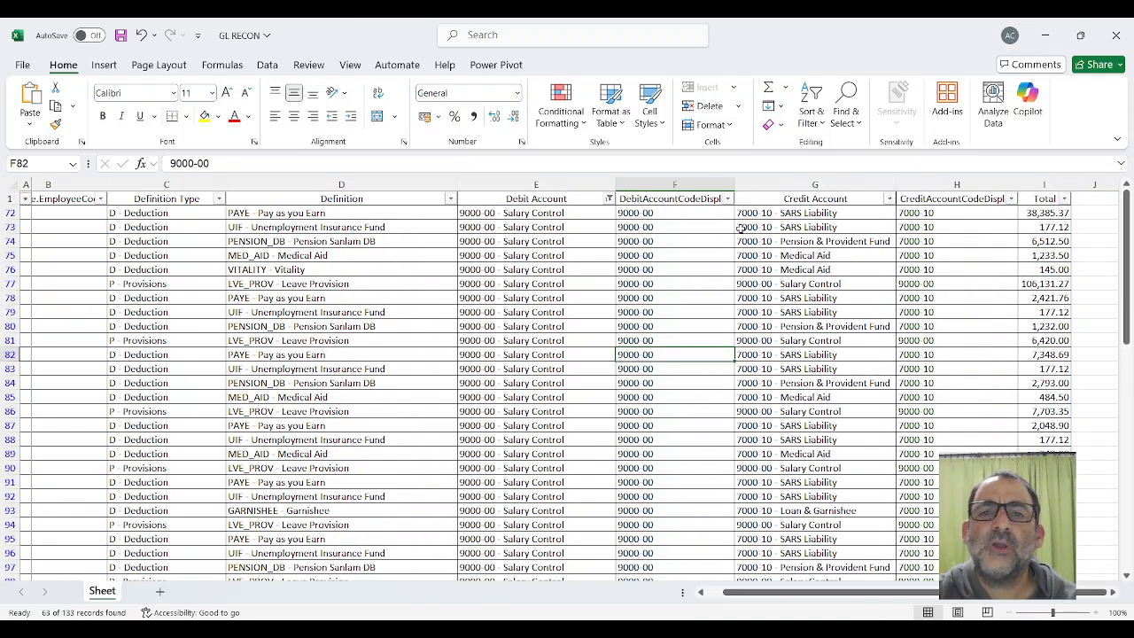
scroll(698, 226, "down", 17)
scroll(698, 274, "up", 17)
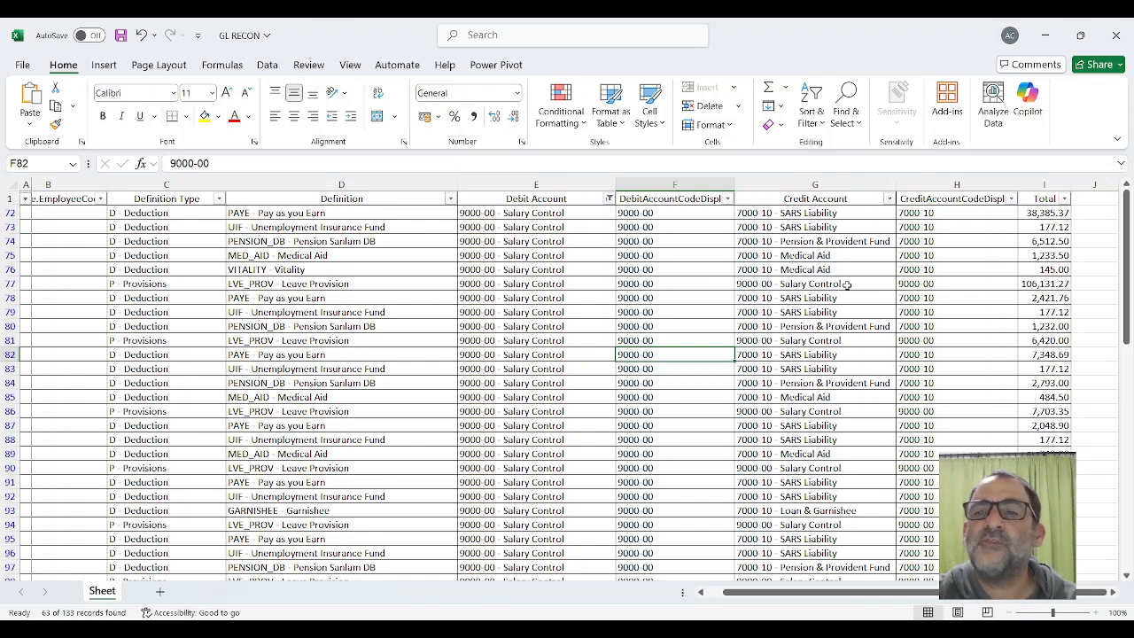
left_click(785, 328)
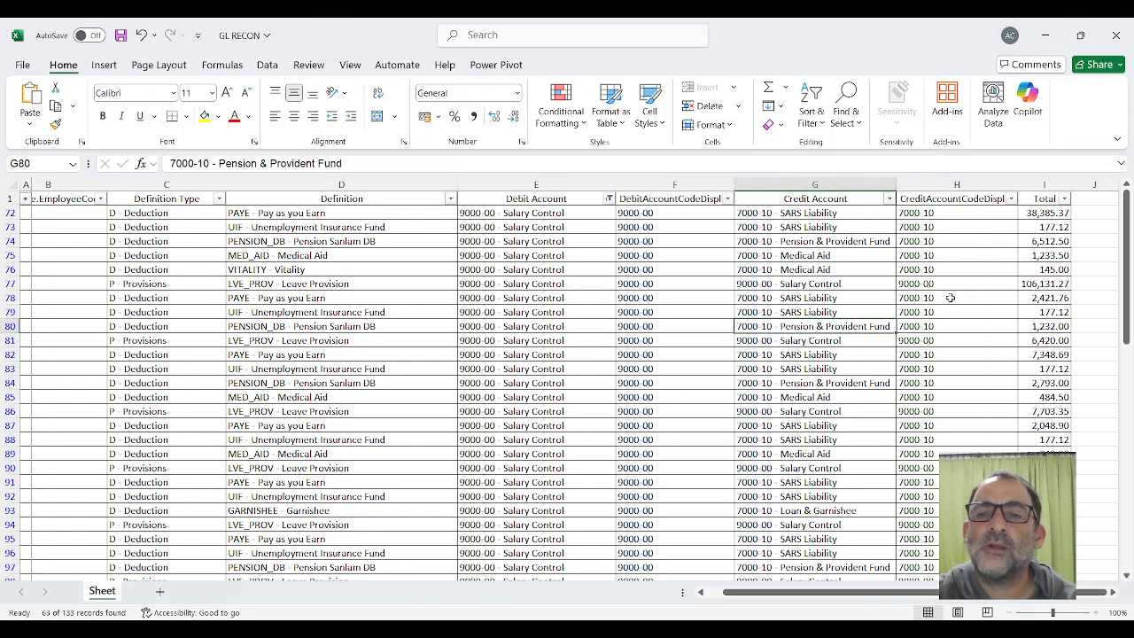
- Compare the debit and credit accounts of the filtered rows, checking where 9000-00 - Salary Control is also the credit account
key("alt+Tab")
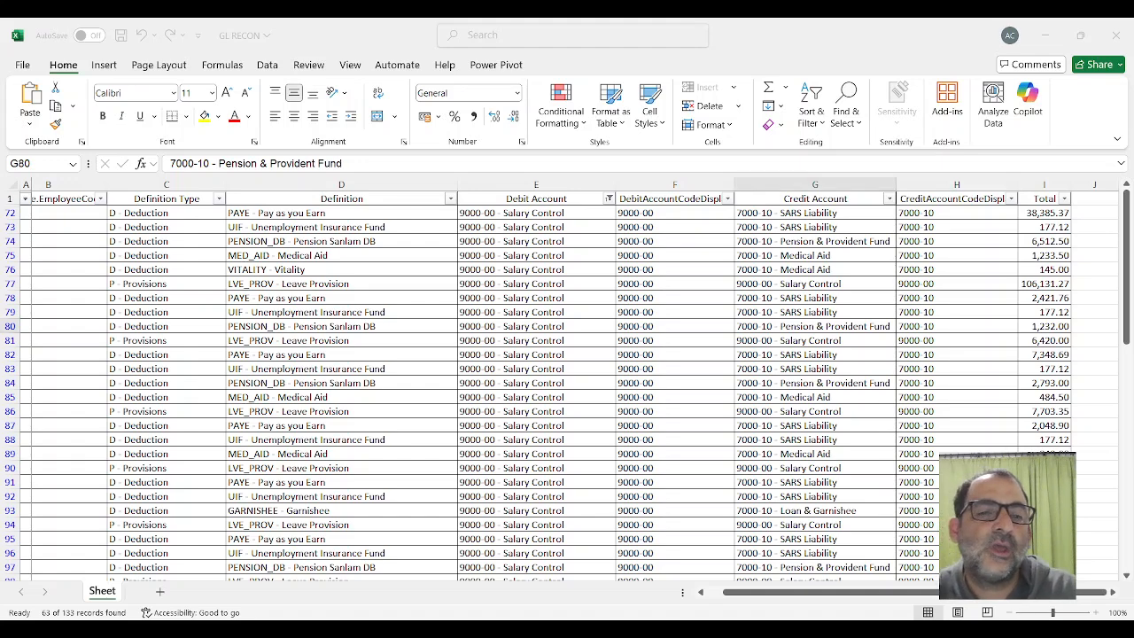
scroll(574, 498, "down", 17)
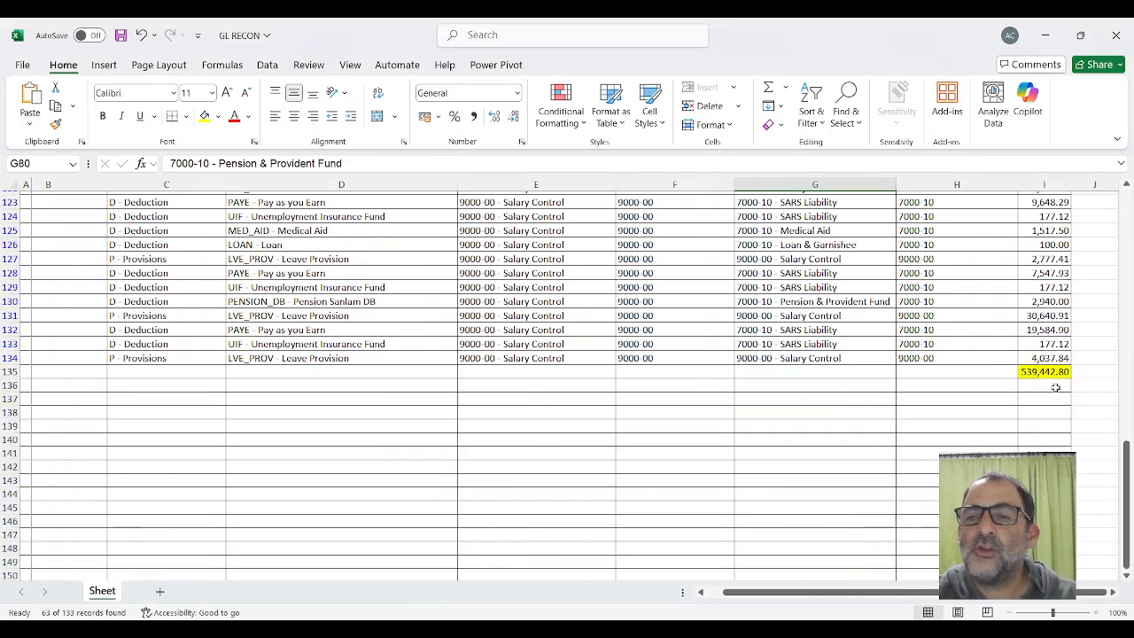
scroll(1055, 387, "up", 12)
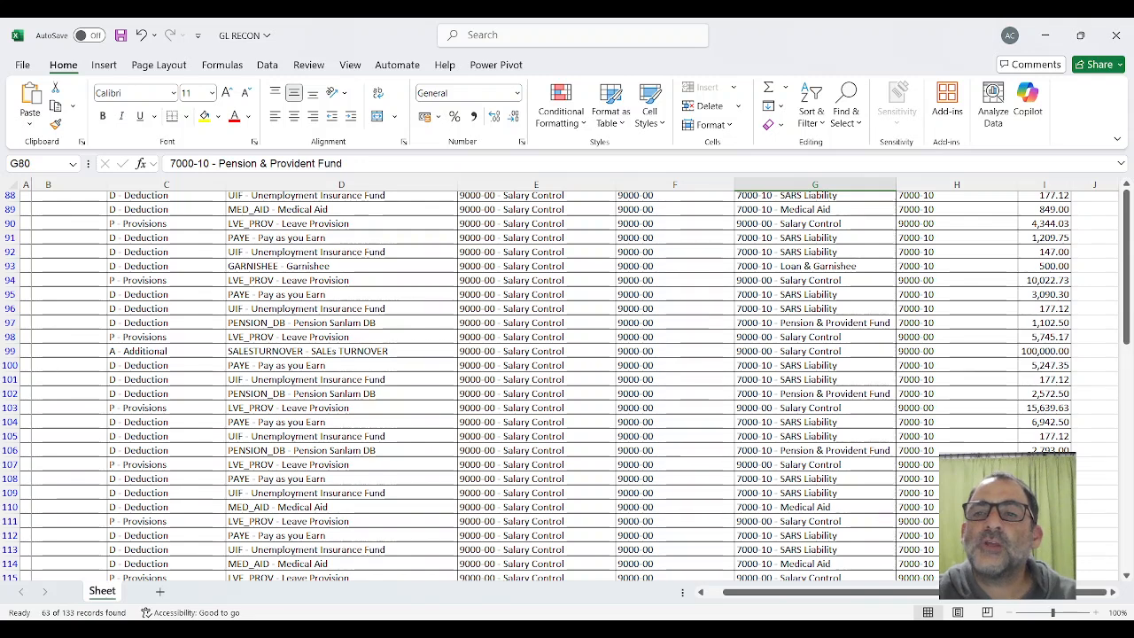
left_click(964, 258)
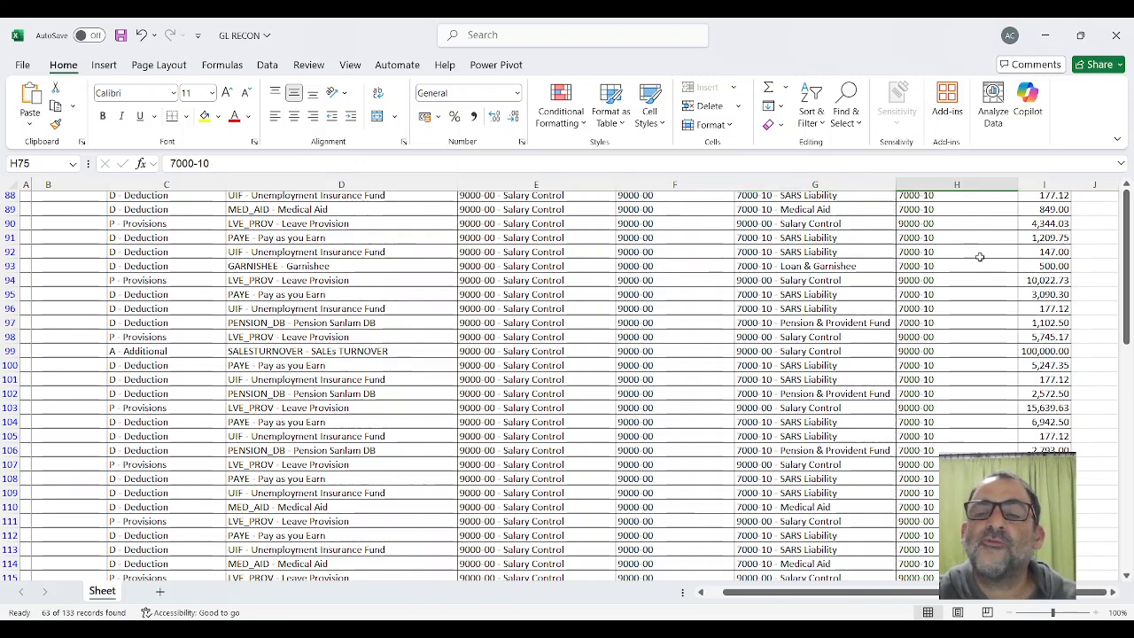
left_click(1005, 342)
left_click(957, 267)
left_click(886, 281)
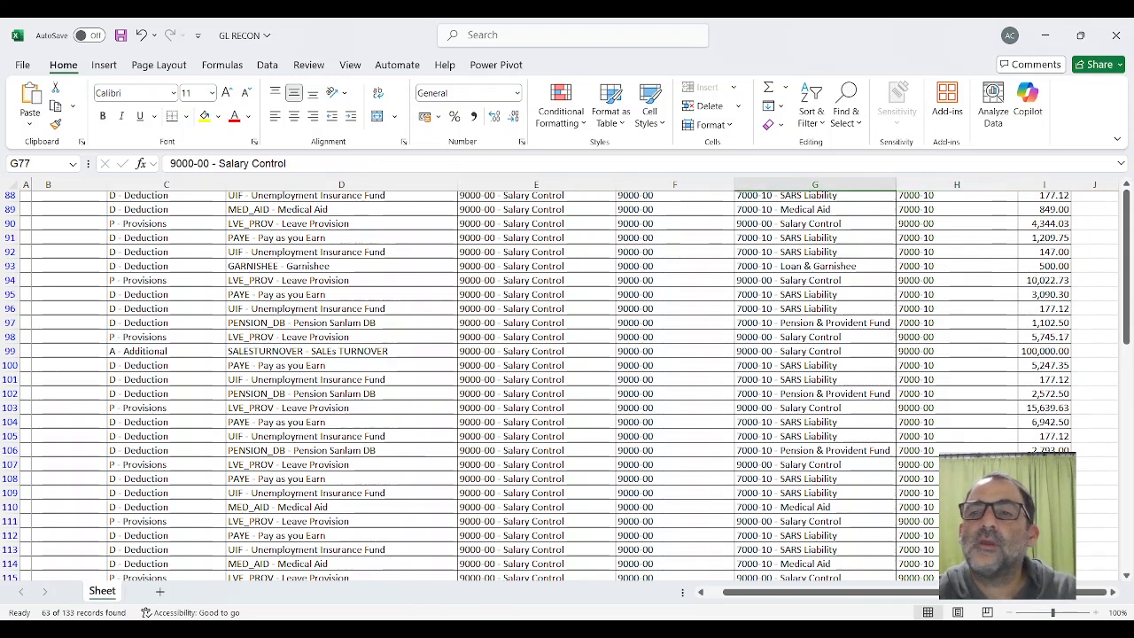
left_click(584, 295)
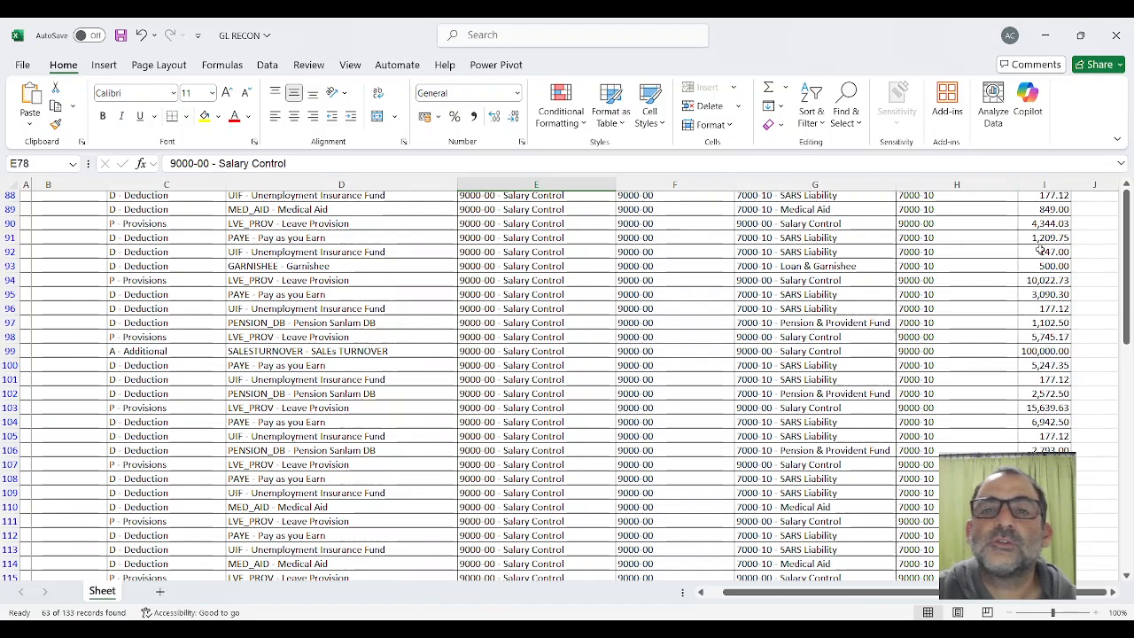
- Filter the CreditAccountCodeDisplay column to 7000-10 and examine the remaining rows and the subtotal in I135
mouse_move(1127, 269)
left_mouse_down()
mouse_move(1127, 479)
mouse_move(1127, 258)
left_mouse_up()
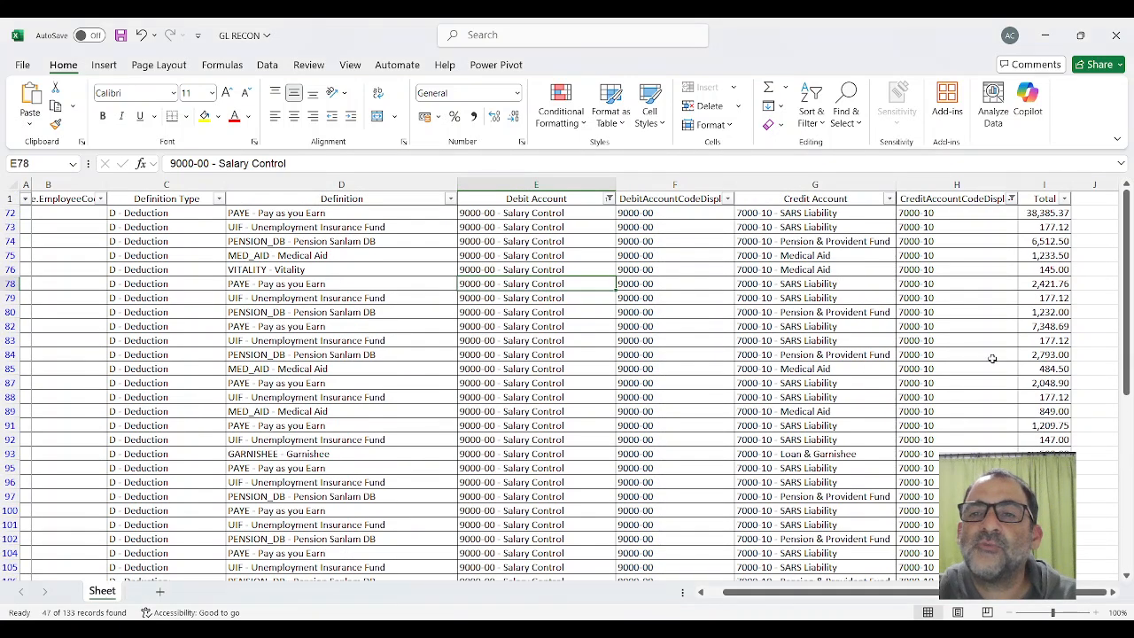
scroll(975, 348, "down", 10)
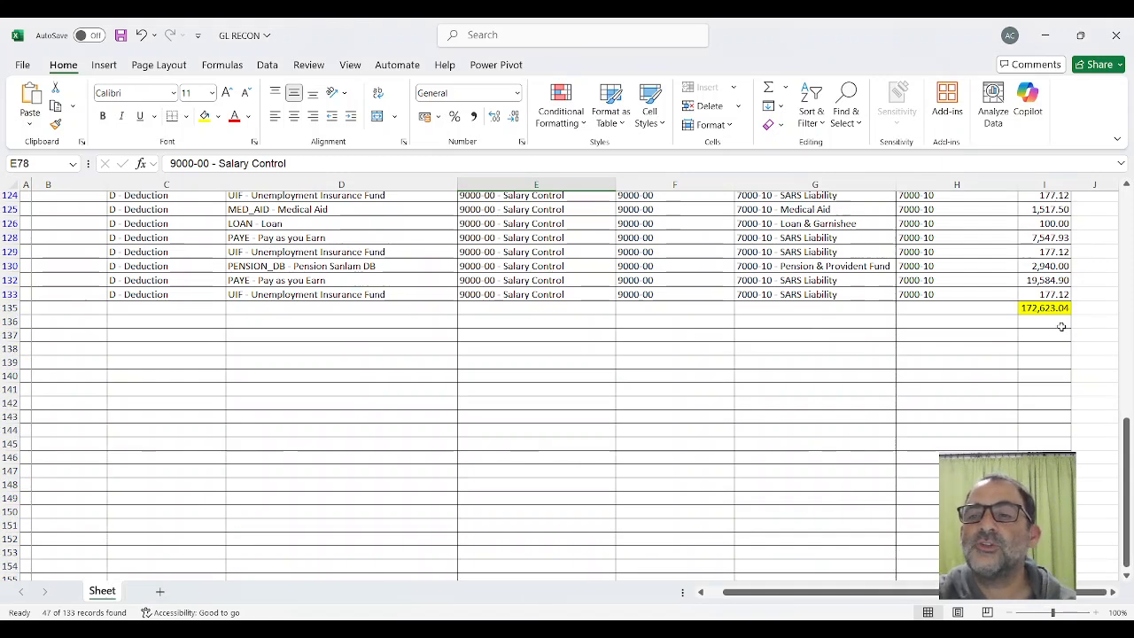
left_click(847, 629)
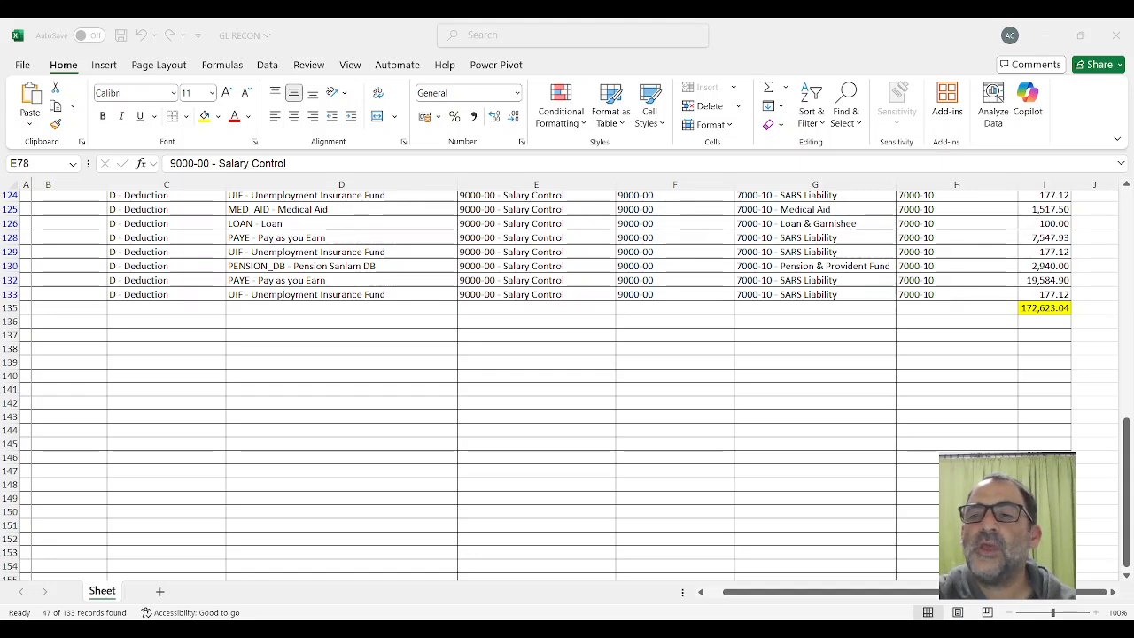
scroll(939, 337, "up", 10)
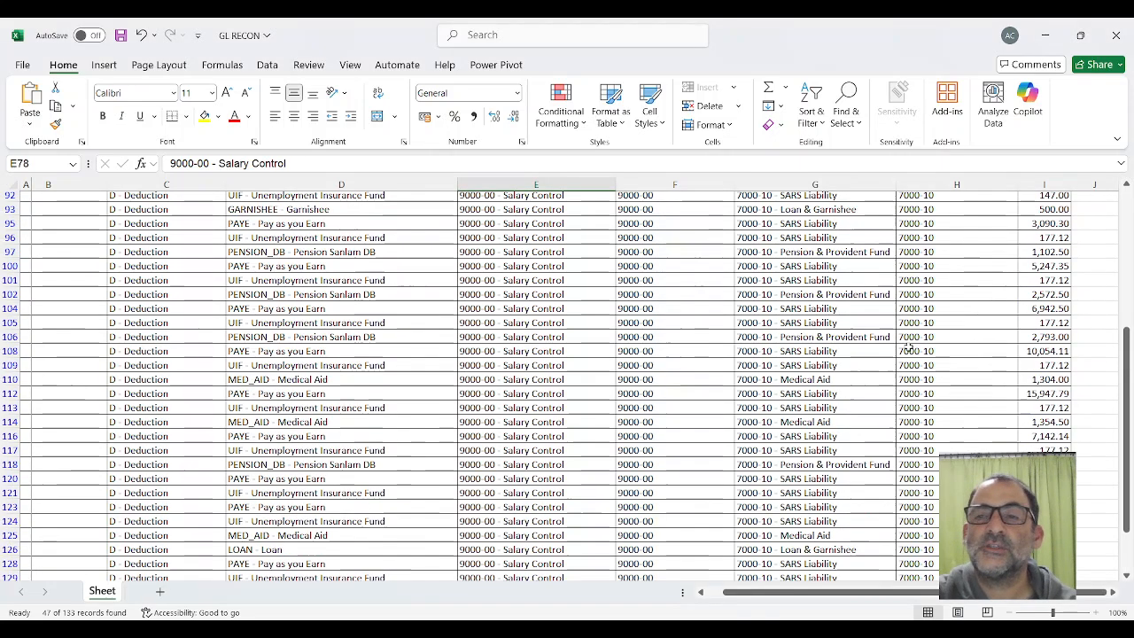
scroll(908, 347, "up", 6)
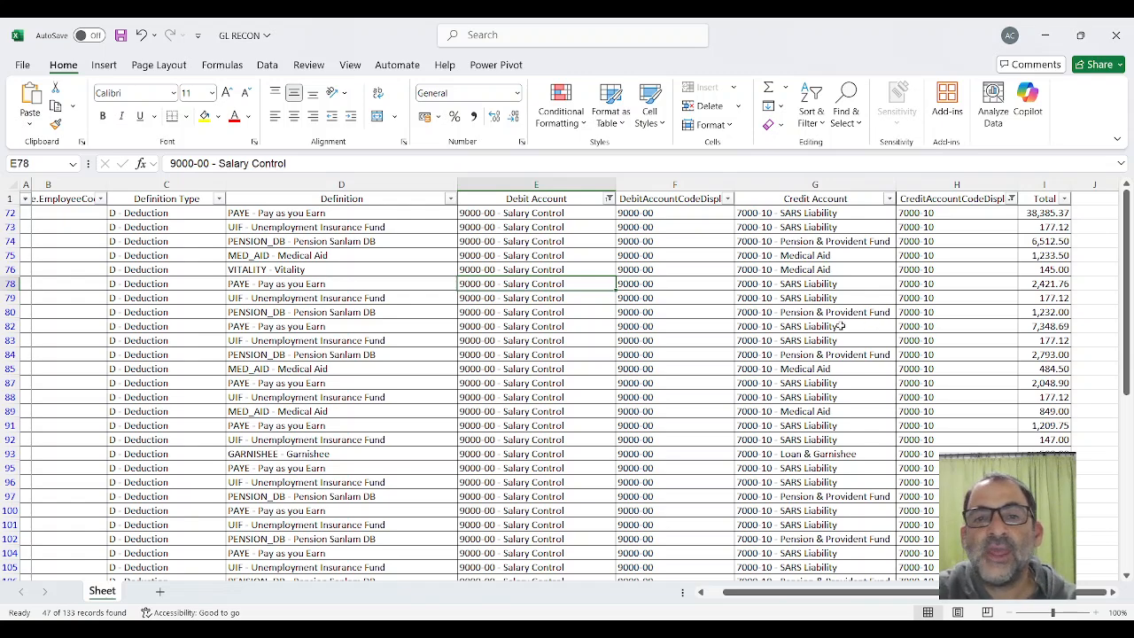
scroll(813, 238, "down", 9)
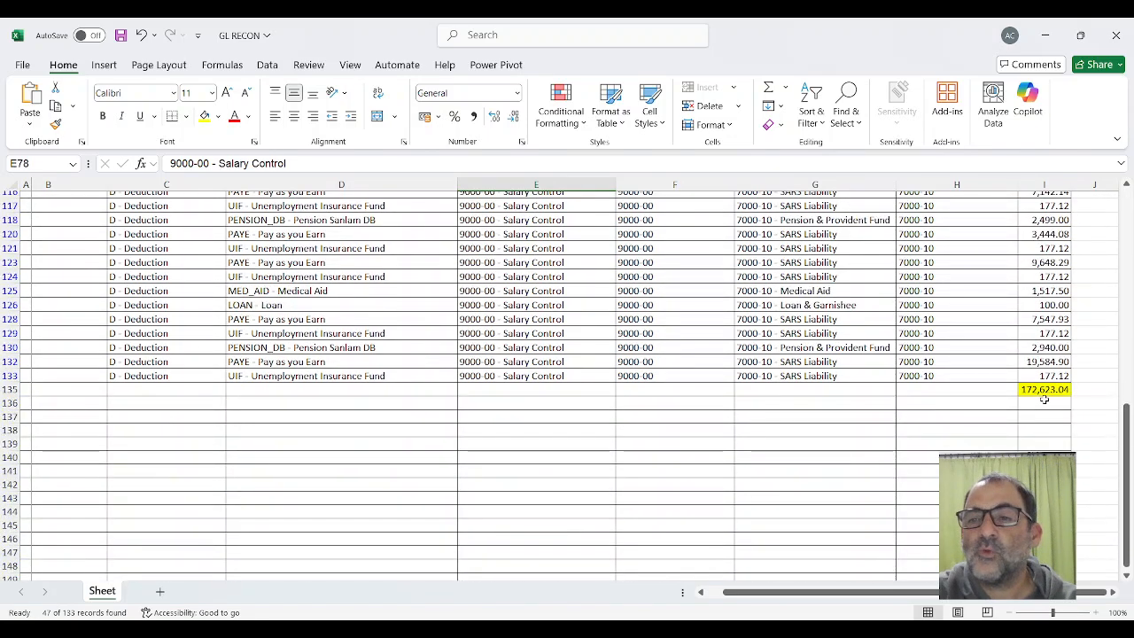
scroll(926, 428, "up", 9)
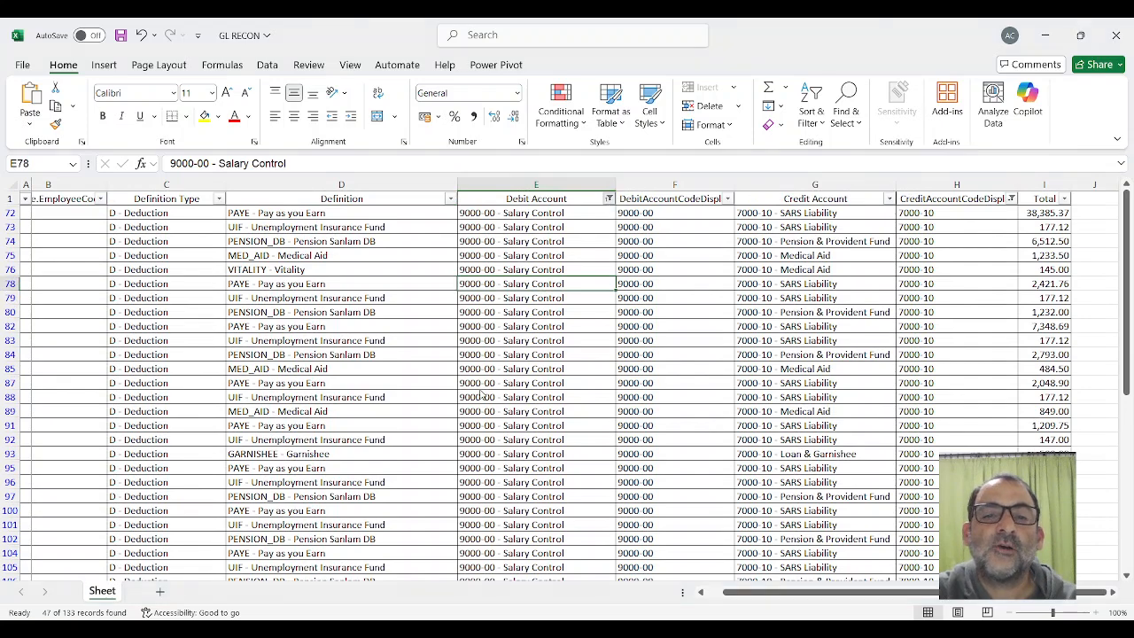
- Clear the Debit Account and CreditAccountCodeDisplay filters, and sort the transactions by Credit Account in ascending order
left_click(599, 514)
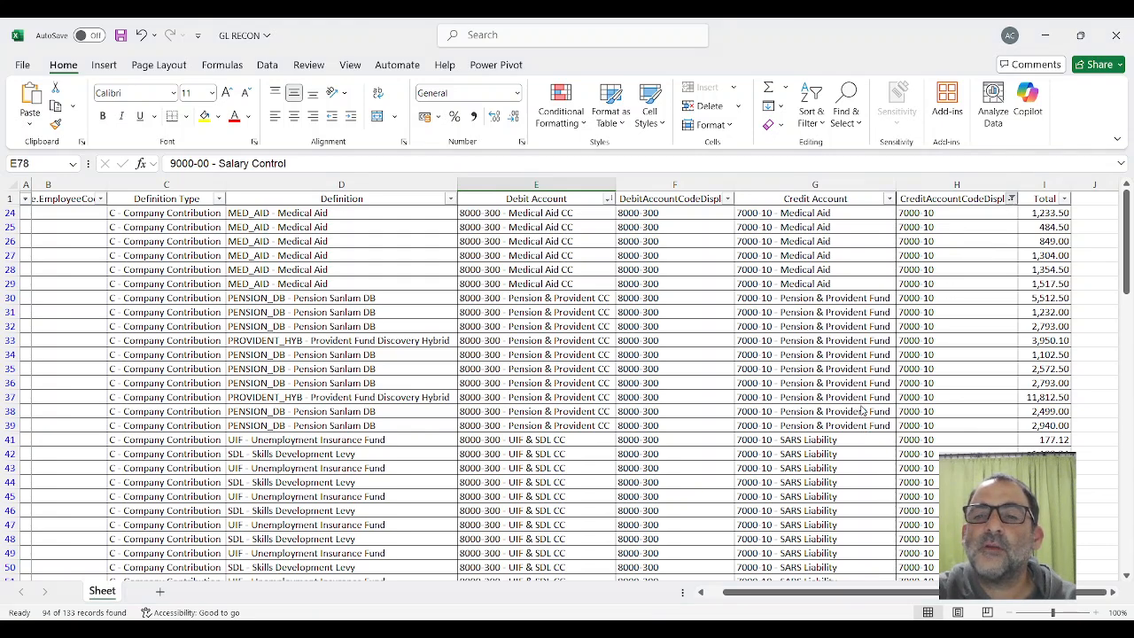
left_click(955, 507)
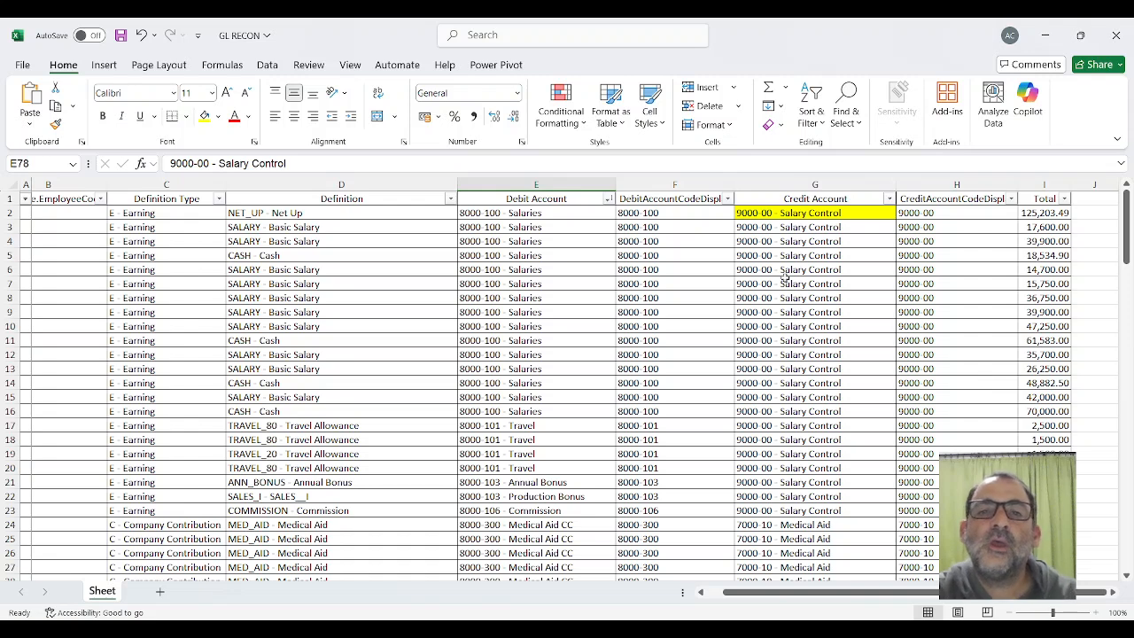
left_click(610, 199)
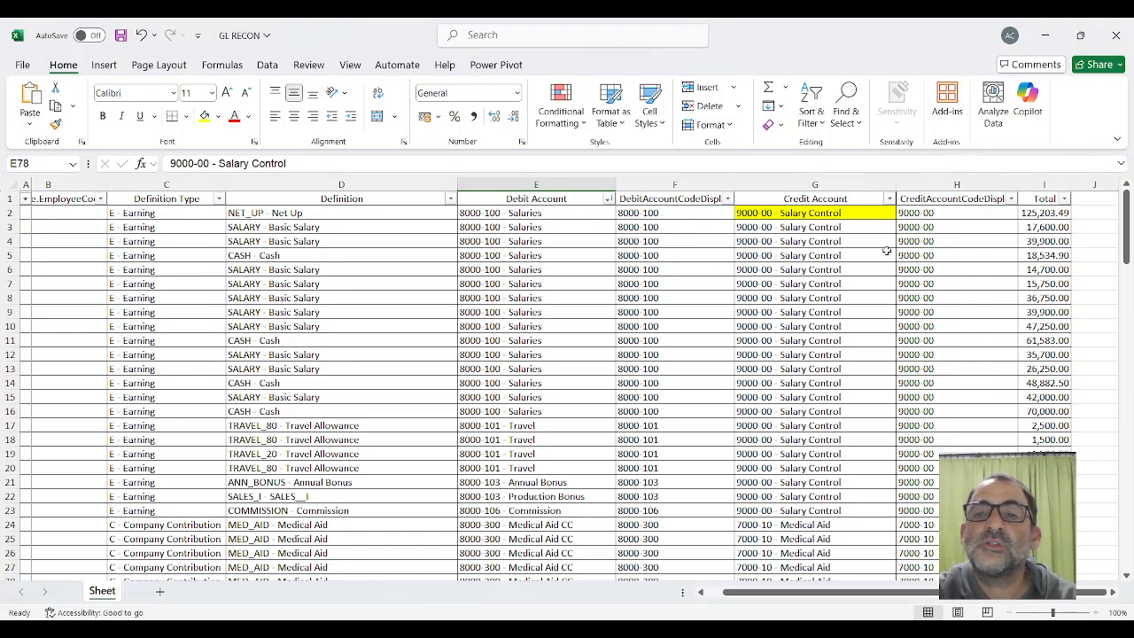
left_click(891, 202)
left_click(770, 221)
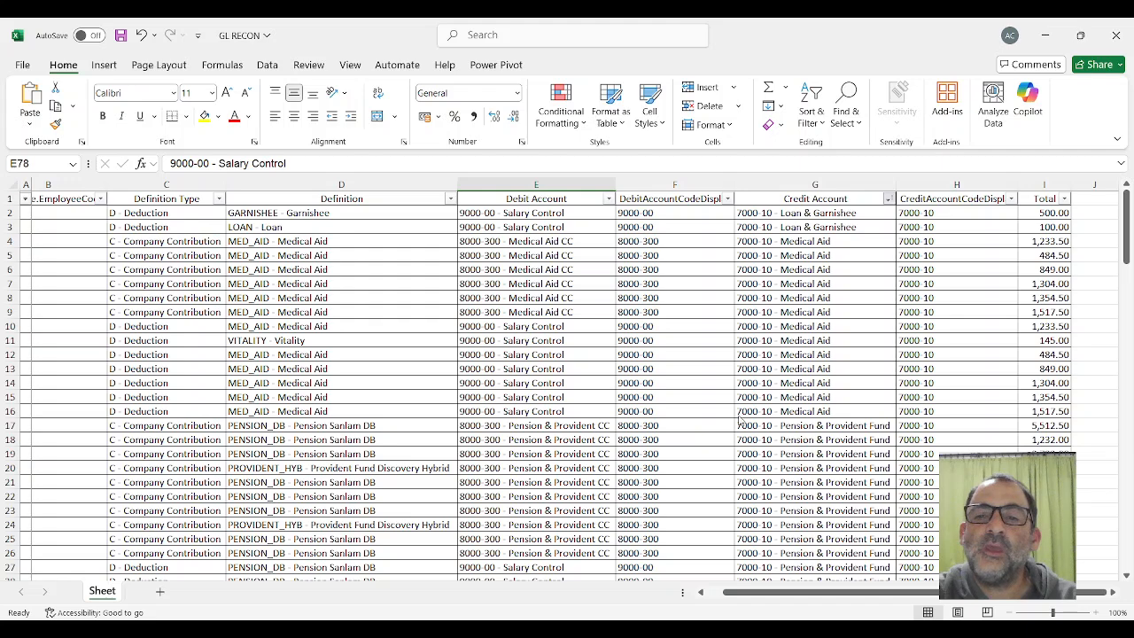
- Switch to Sage 300 People and open the company's GL Setup
left_click(837, 531)
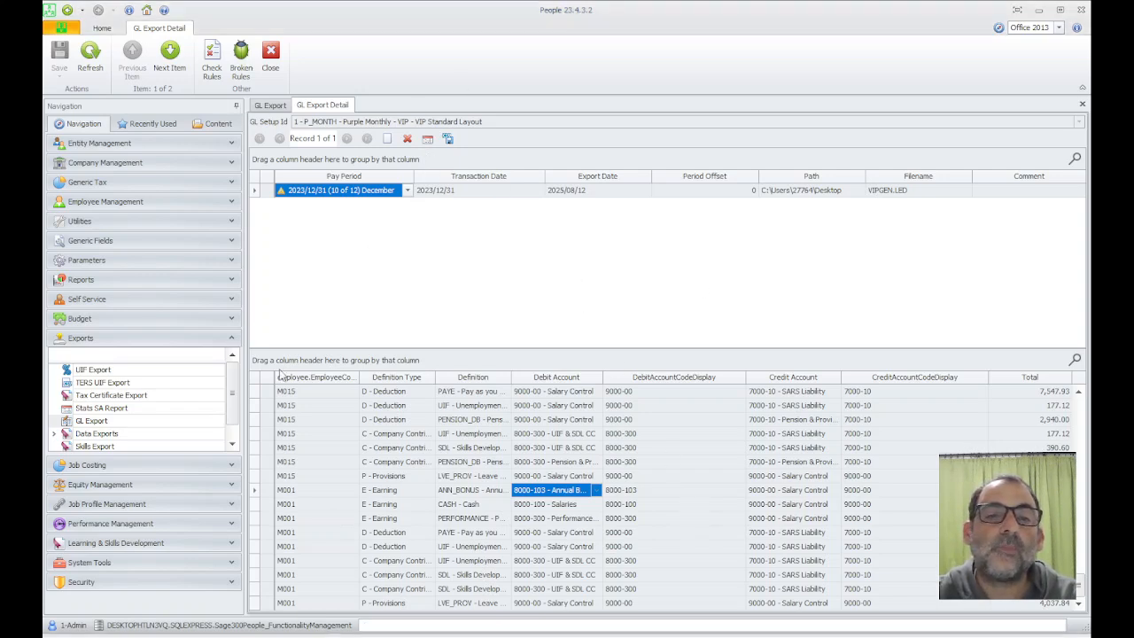
left_click(229, 163)
left_click(89, 256)
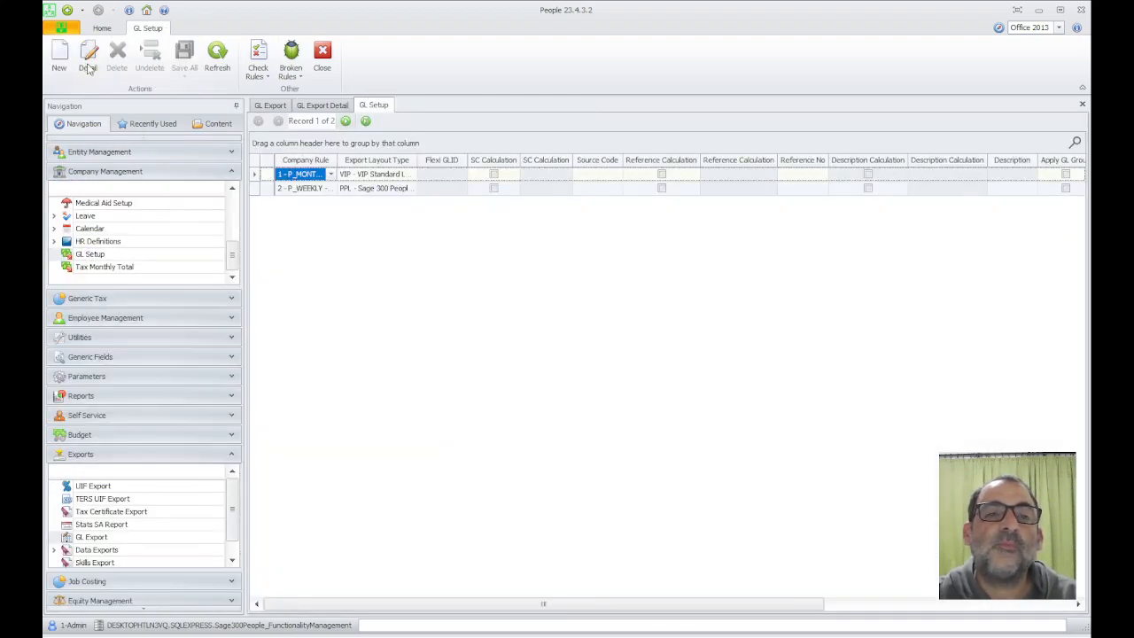
- Examine the account linking in the Purple Monthly GL Setup record, and close all open GL Setup and GL Export pages
double_click(268, 175)
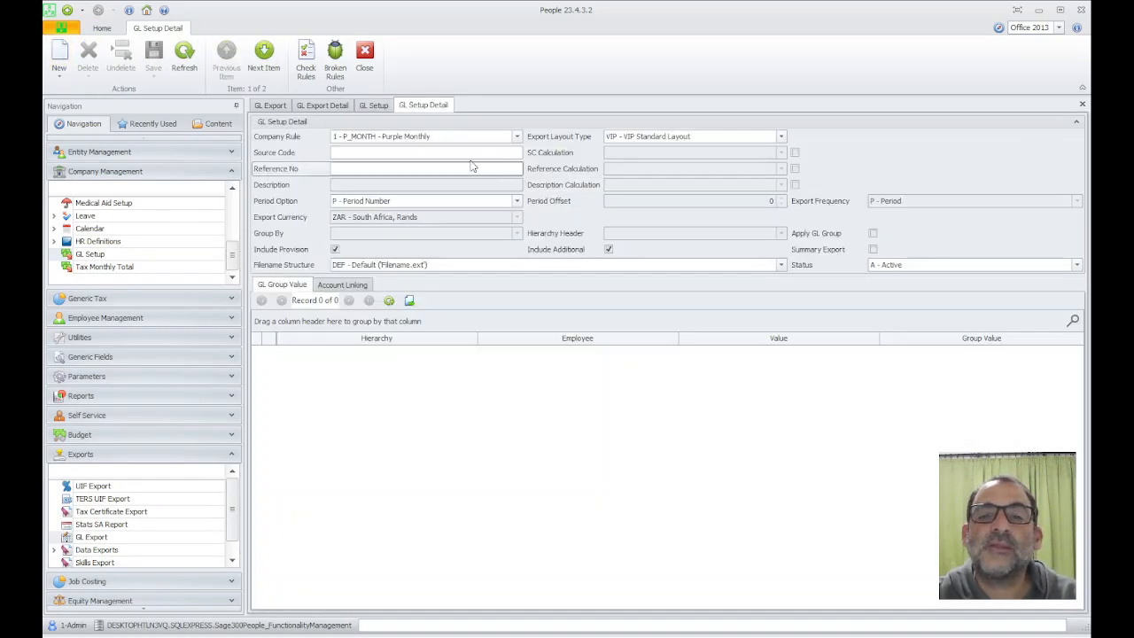
left_click(361, 284)
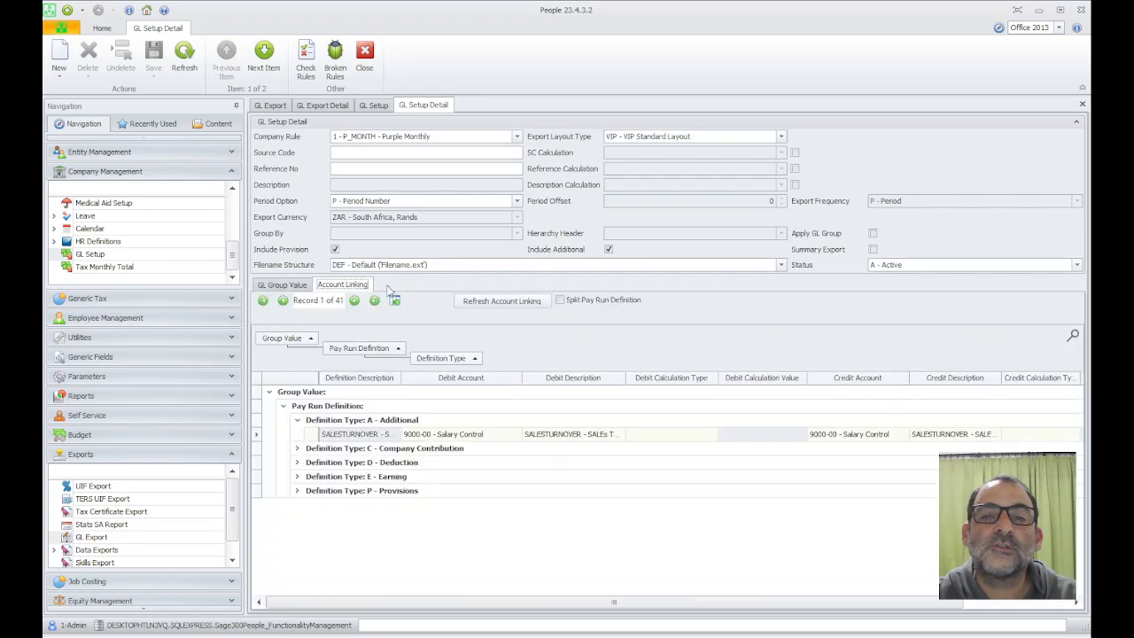
middle_click(433, 106)
middle_click(393, 105)
middle_click(322, 106)
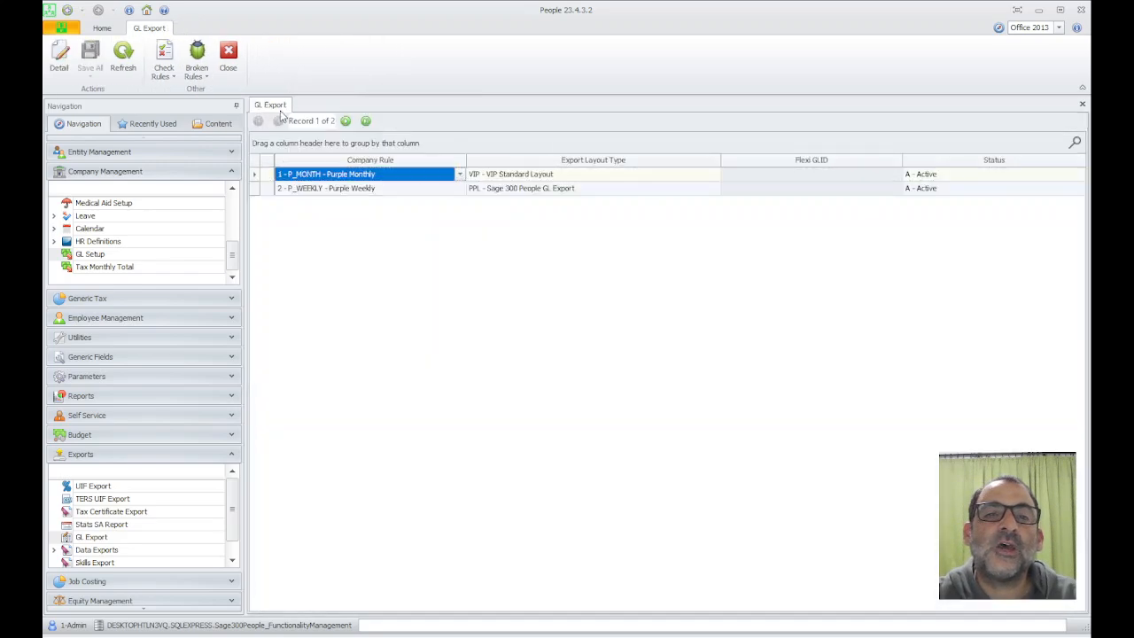
middle_click(271, 105)
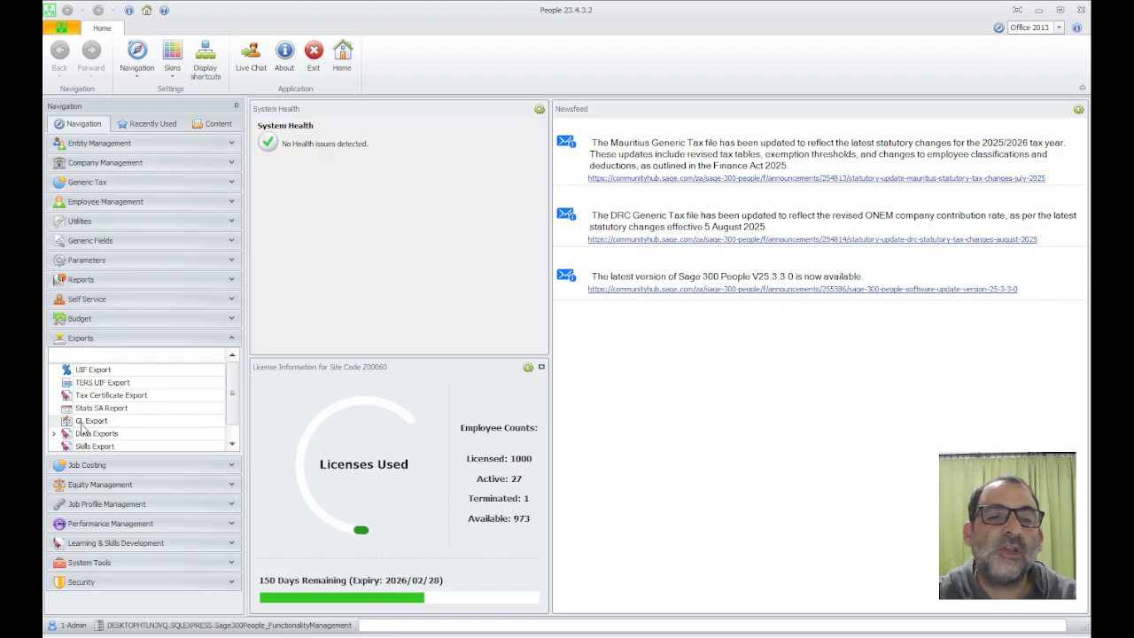
- Collapse the Exports section, then view the Company list under Company Management and close it
left_click(232, 337)
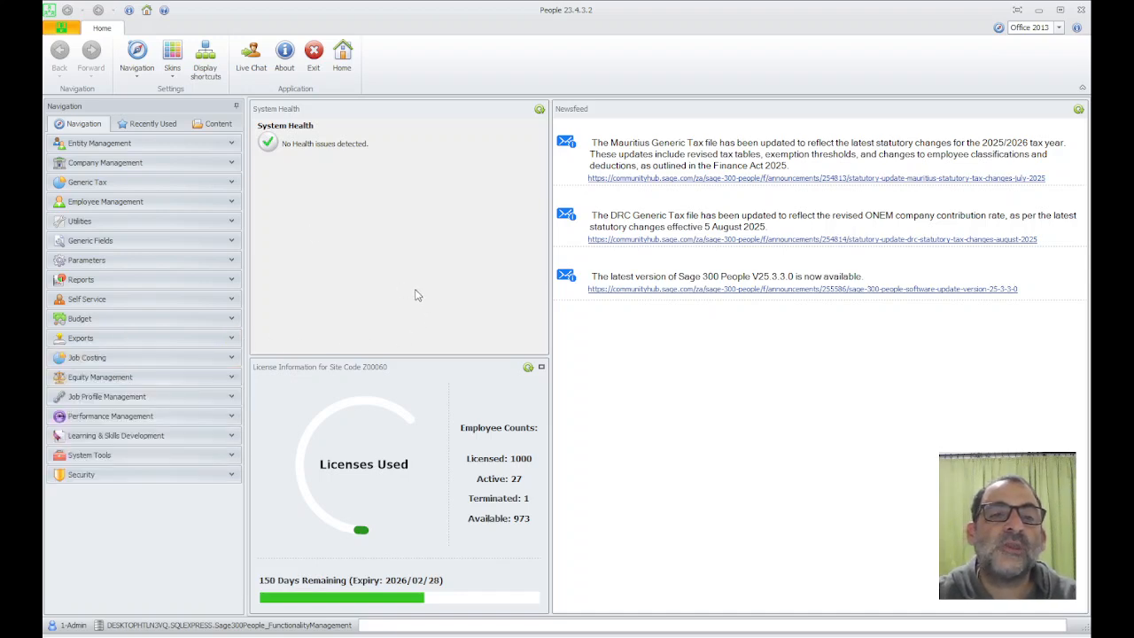
left_click(232, 165)
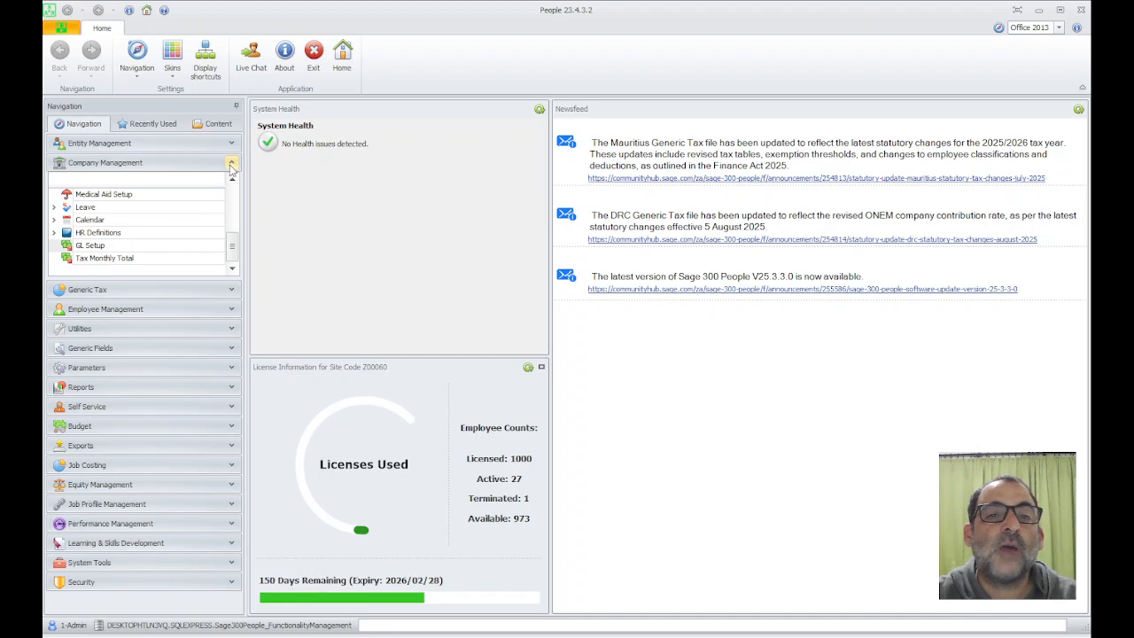
left_click_drag(236, 248, 161, 200)
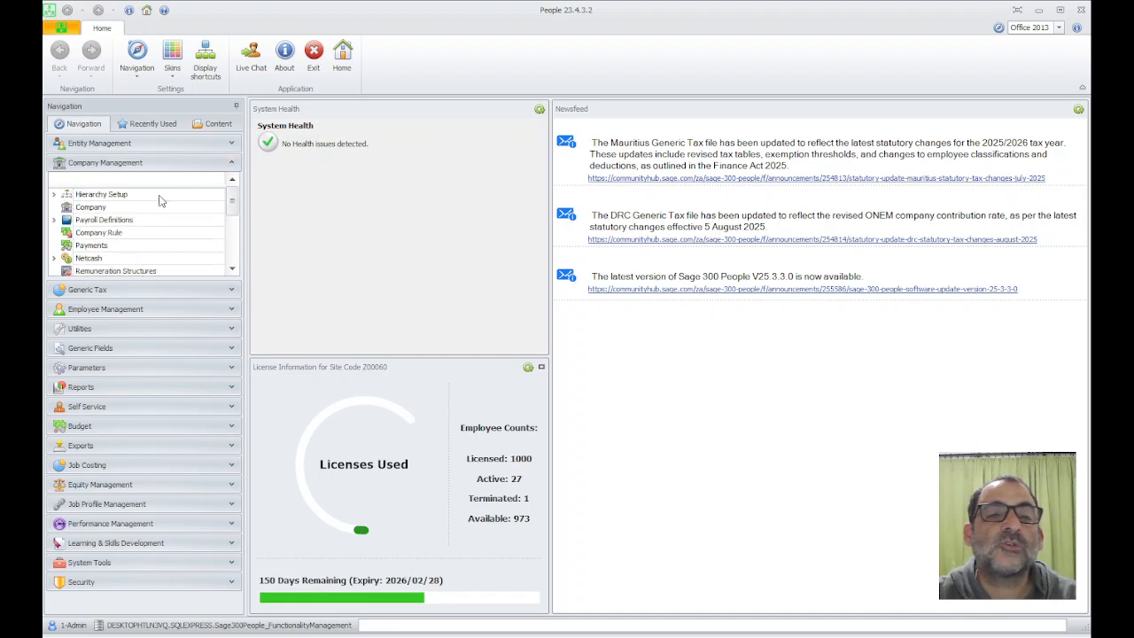
left_click(101, 208)
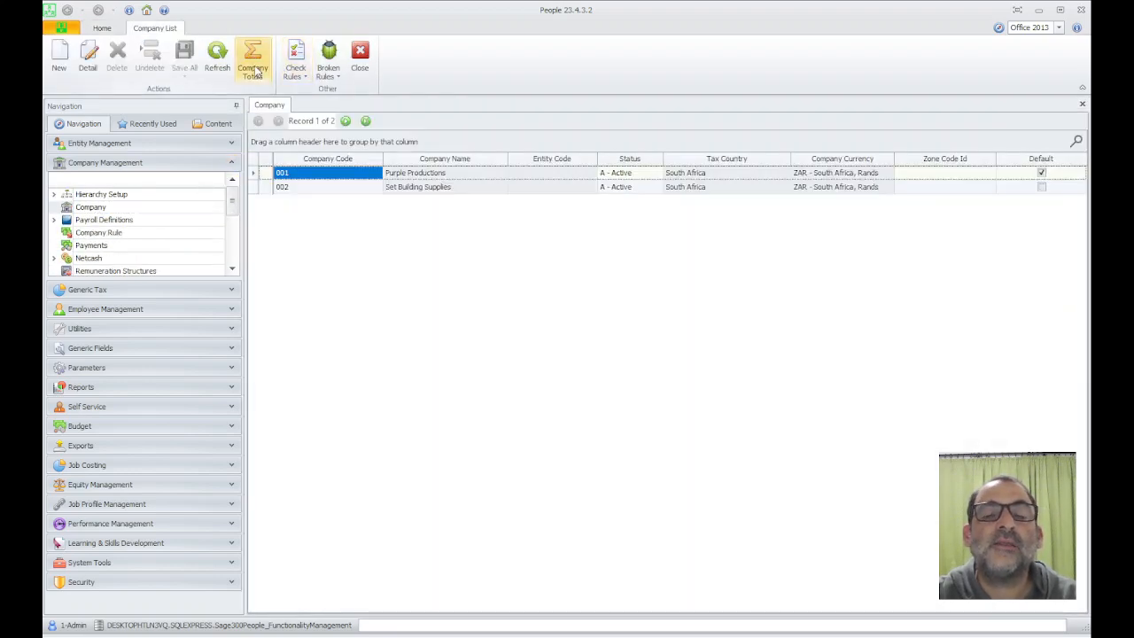
left_click(360, 55)
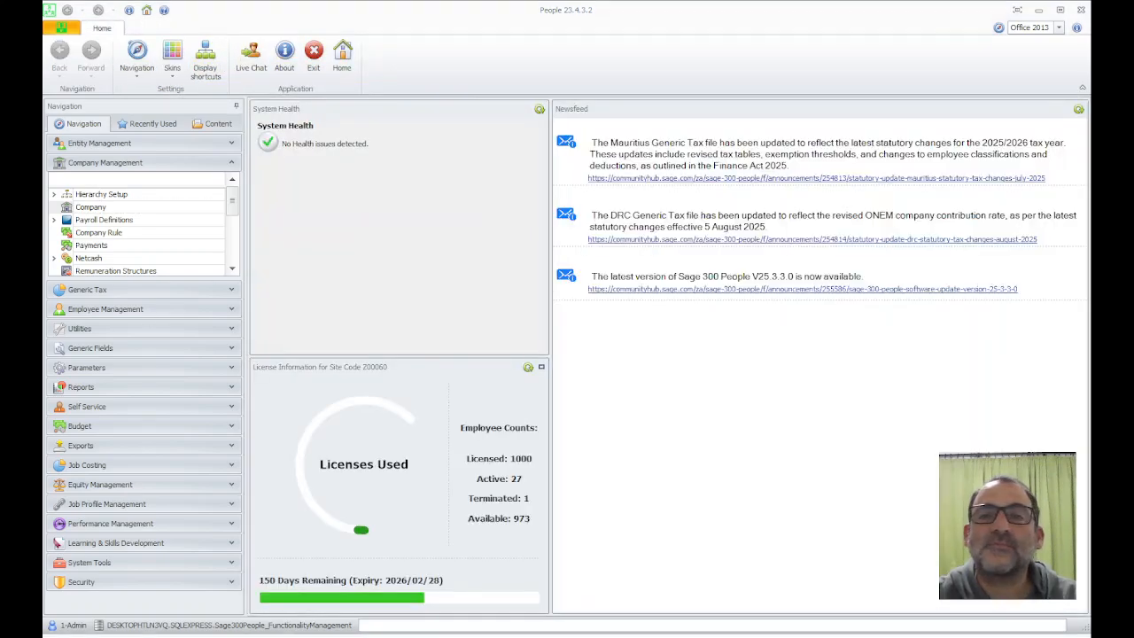